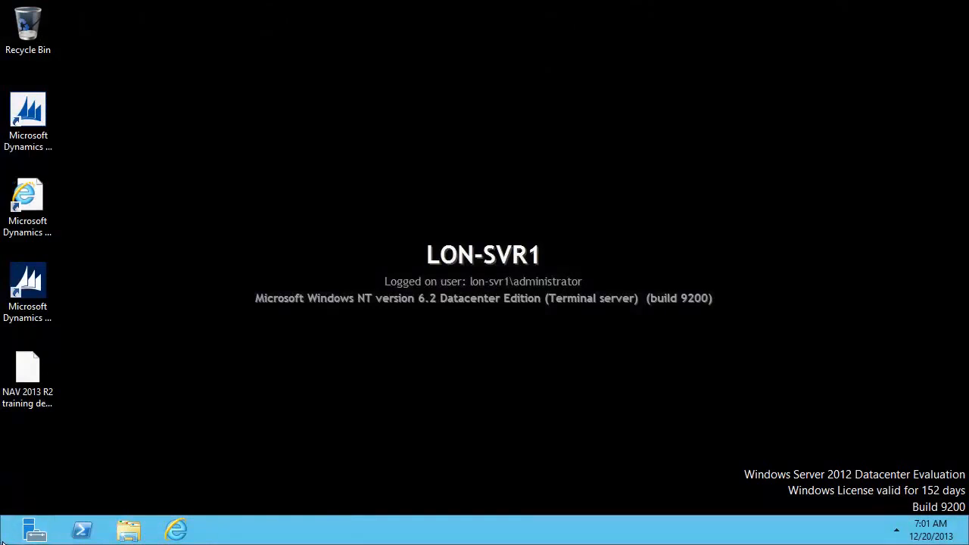
- Find the Command Prompt by searching the installed apps for "command" and open it
click(2, 539)
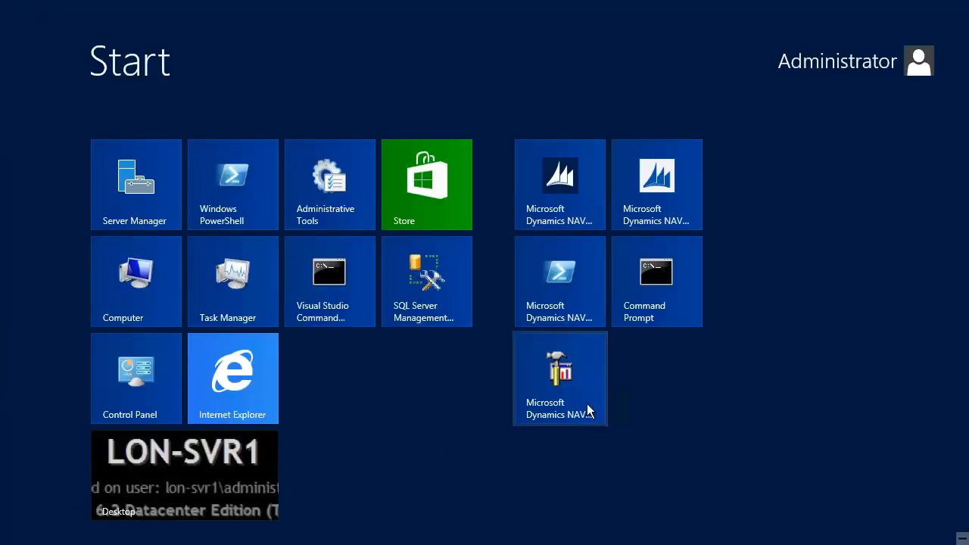
text(command)
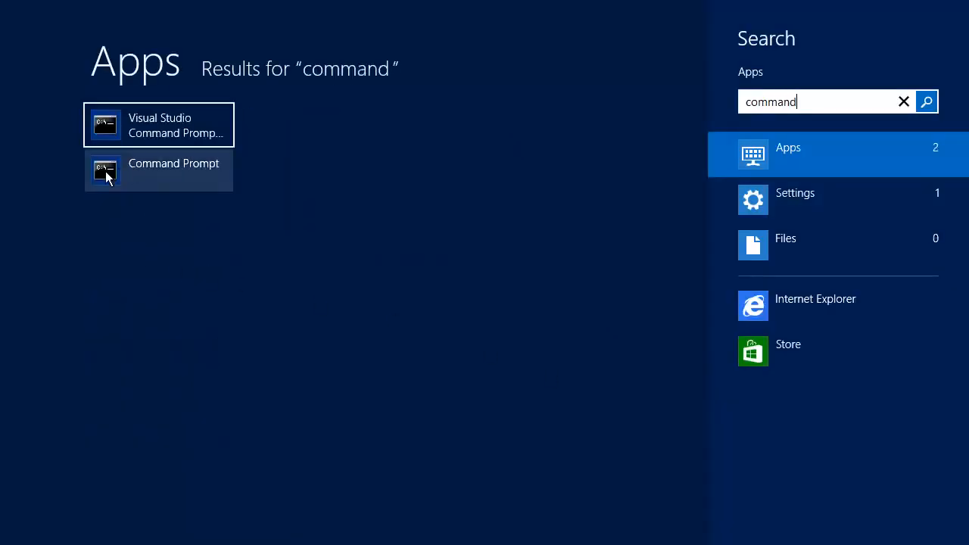
click(106, 172)
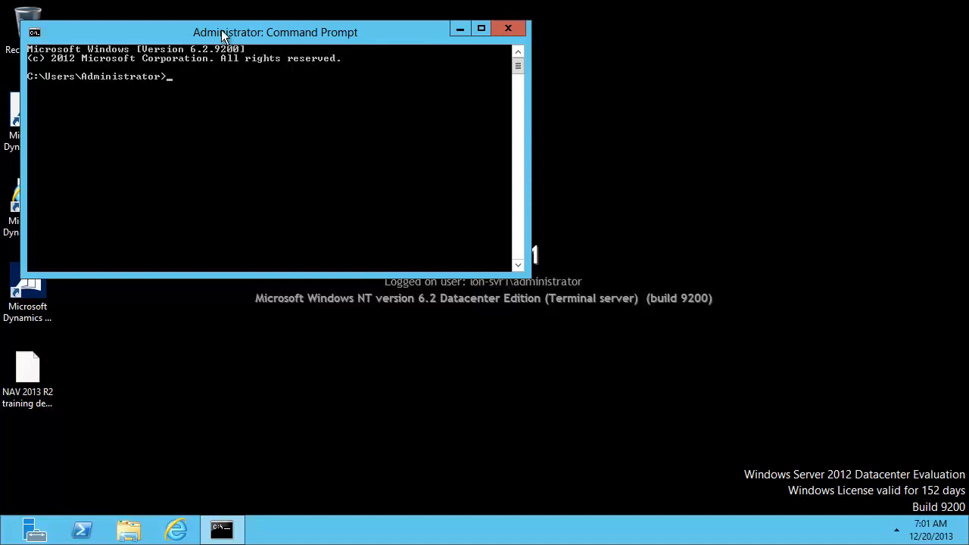
- Change the working directory to C:\Program Files (x86)\Microsoft Dynamics NAV\71\RoleTailored Client
text(cd \)
key(Return)
text(cd Program Files ()
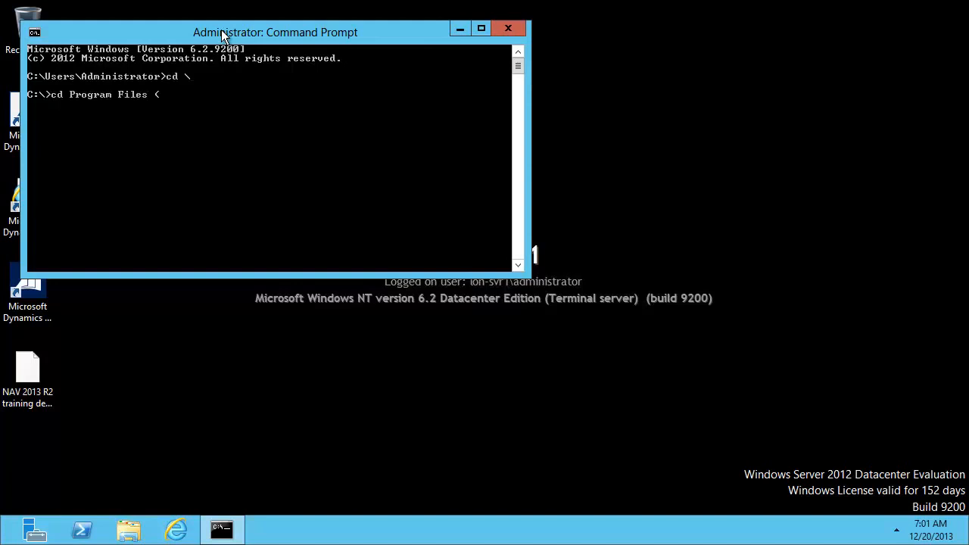
text(x86))
key(Return)
text(cd Microsof)
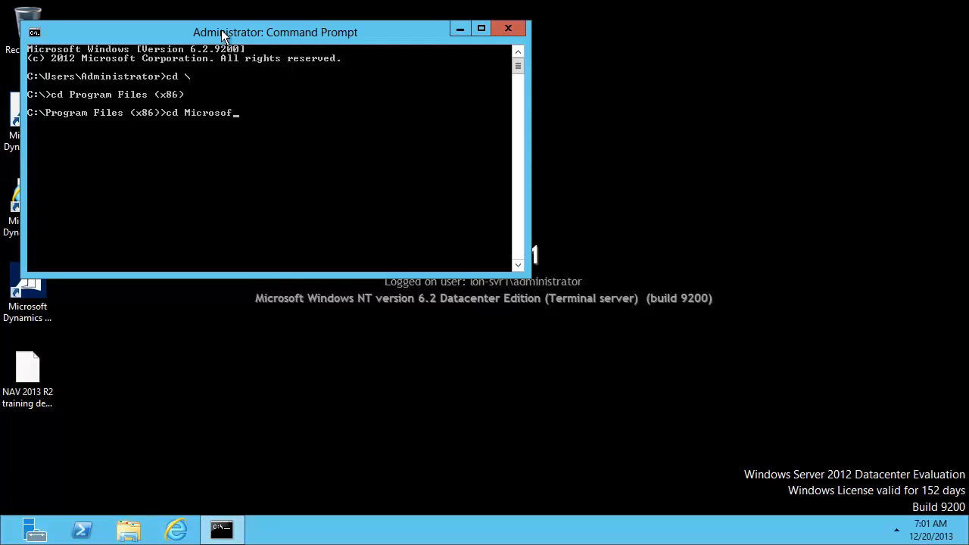
text(t Dynamics NAV)
key(Return)
text(cd 71)
key(Return)
text(cd)
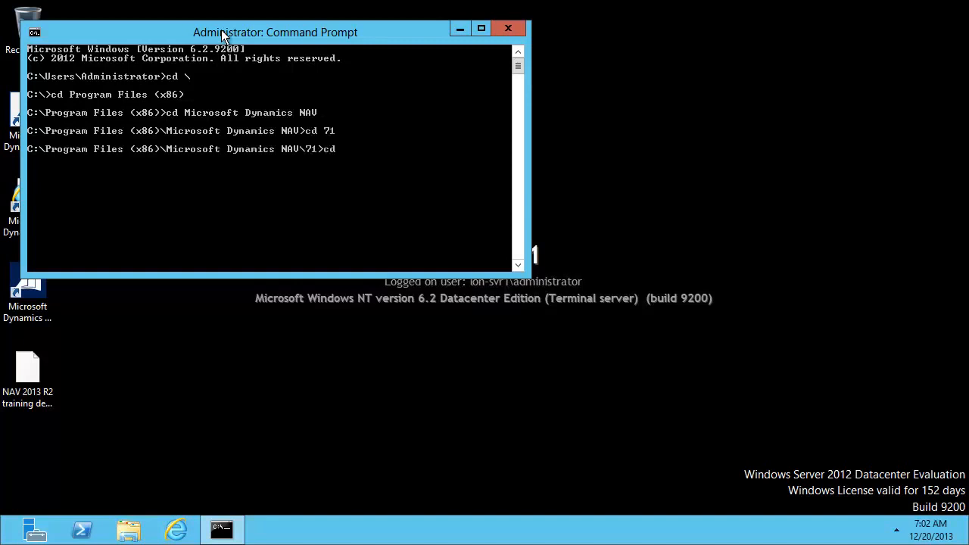
text( RoleTailored Client)
key(Return)
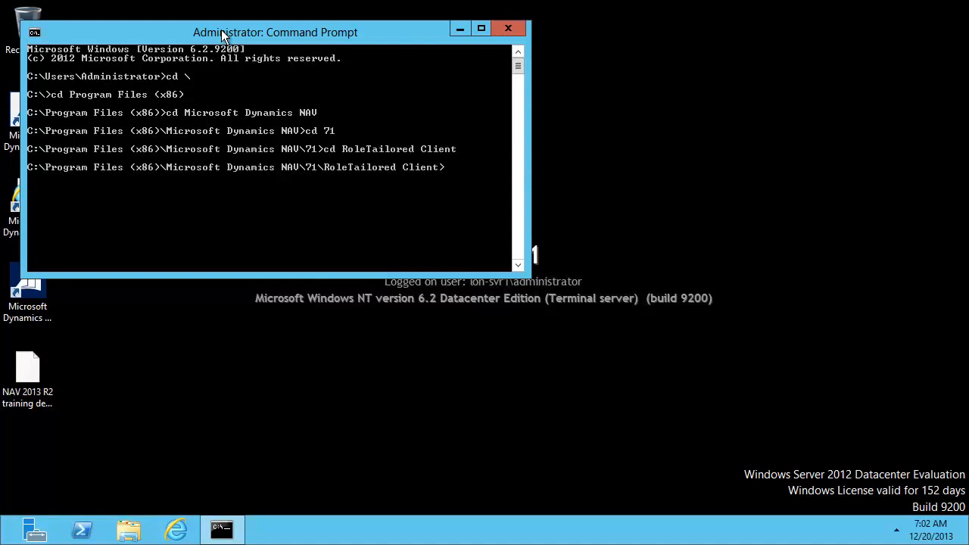
- Clear the console and run finsql without parameters to view the development environment, closing it after the check
text(cls)
key(Return)
text(finsql)
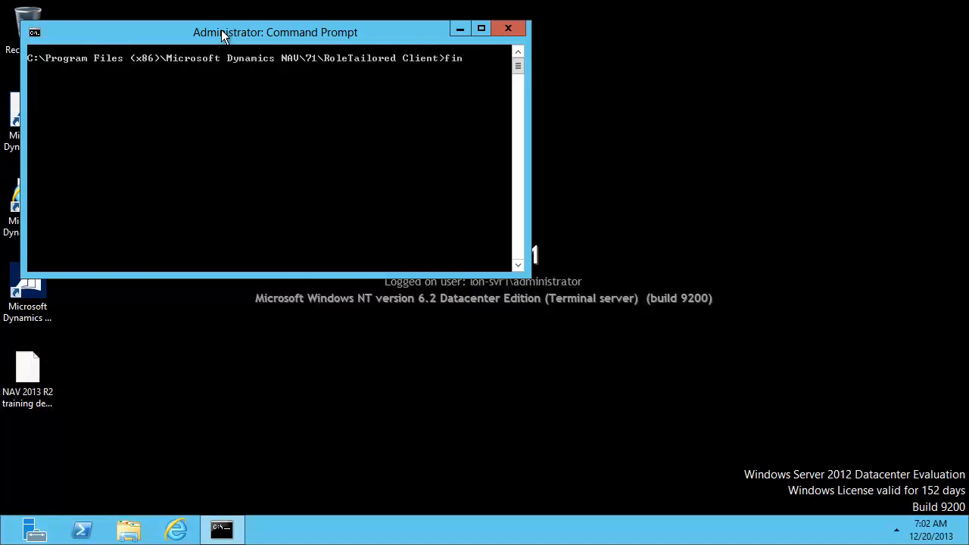
key(Return)
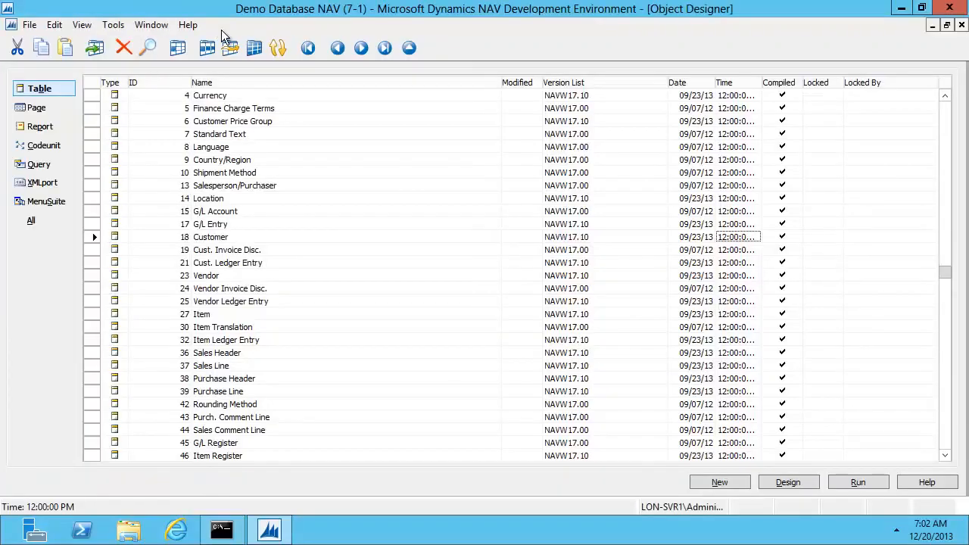
click(951, 11)
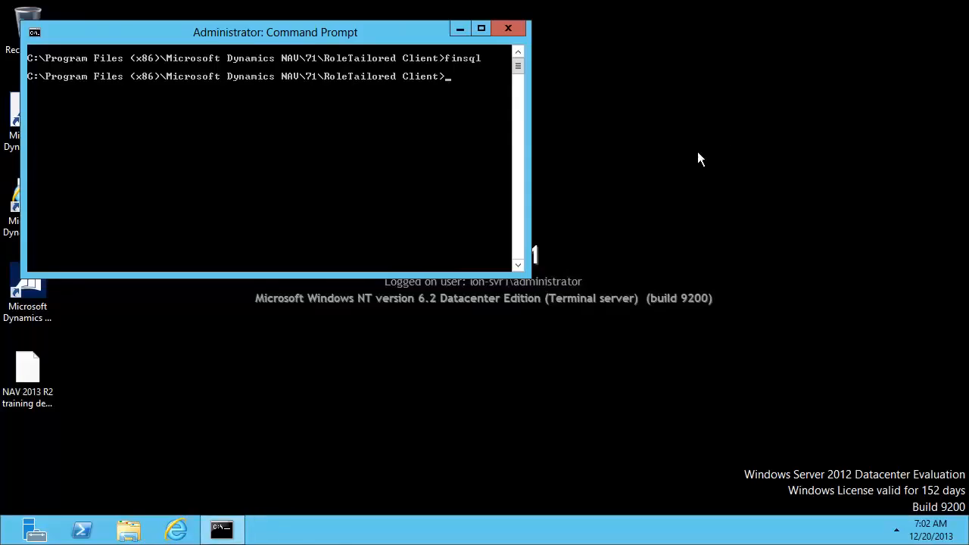
- Start composing a finsql command with command=exportobjects and file=C:\Objects.fob, without running it
key(Up)
text(command=exportobjects,)
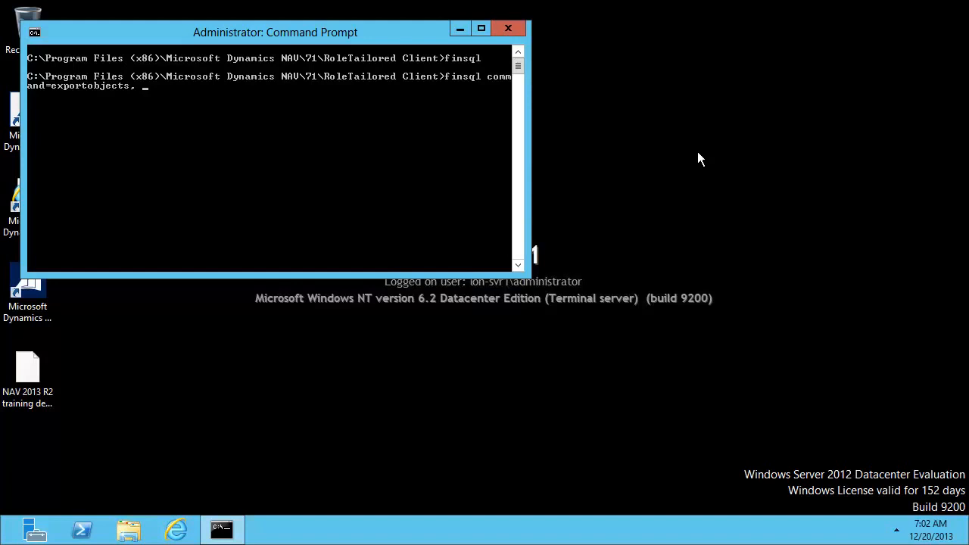
text(file=C:\Objects.fob)
- View the root of Local Disk (C:) in File Explorer and return to the Command Prompt
click(127, 536)
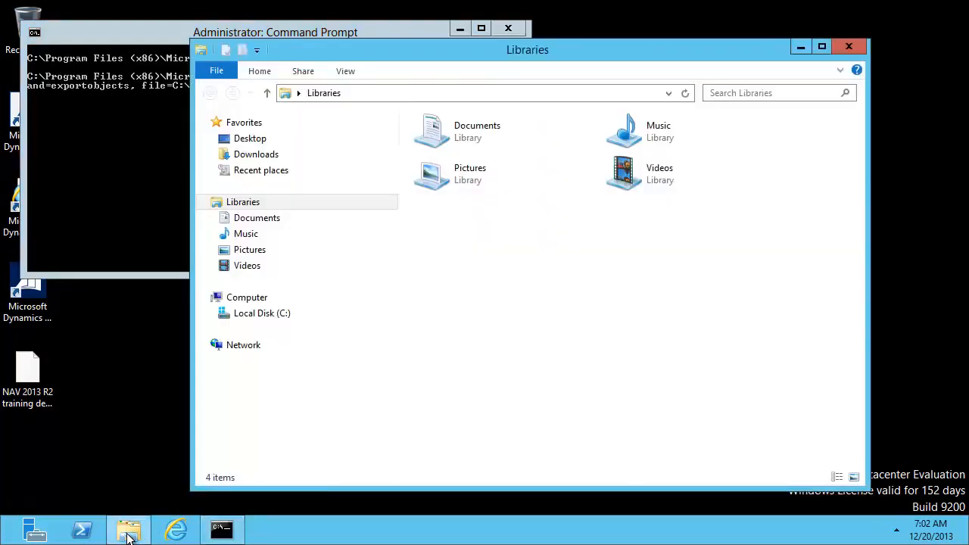
click(254, 321)
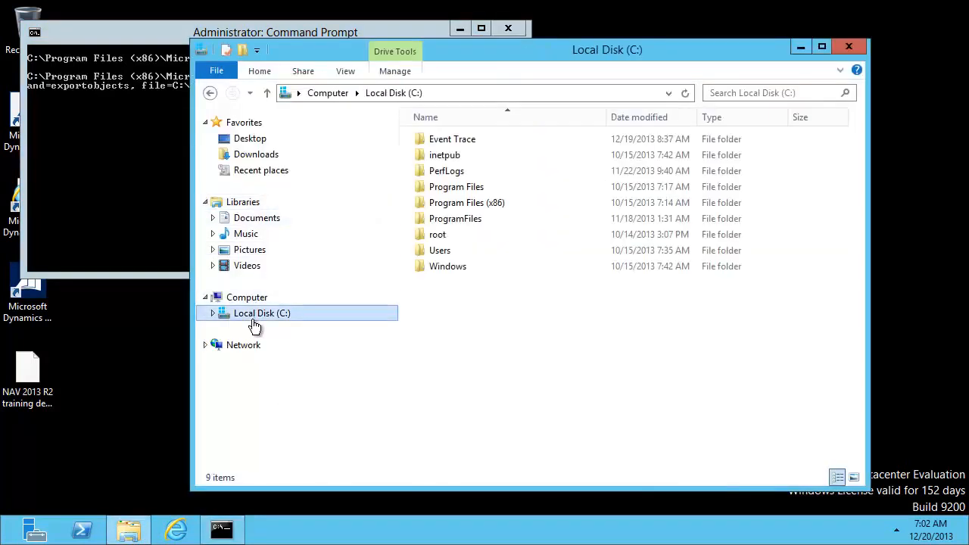
click(155, 34)
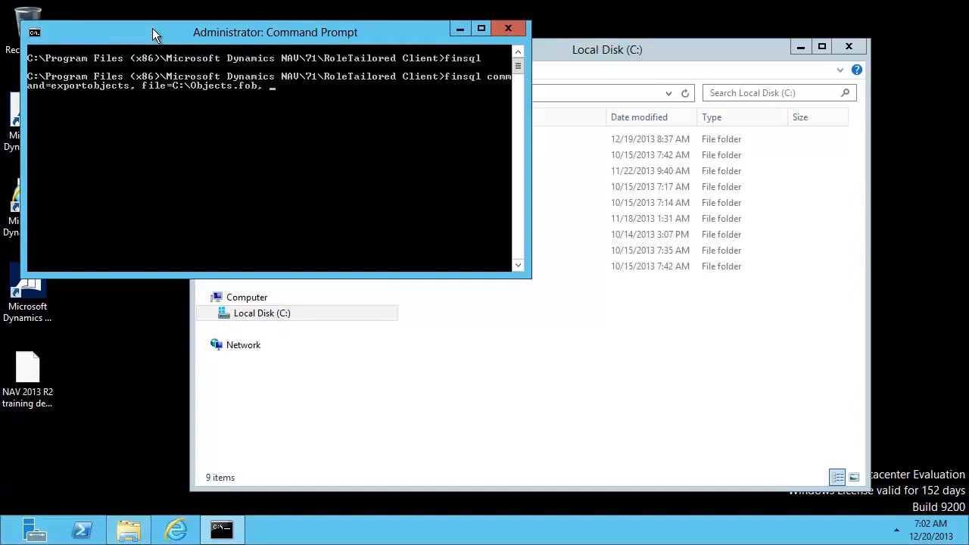
- Complete the export command with servername=LON-SVR1\NAVDEMO, database=Demo Database NAV (7-1) and filter="Type=Table;ID=18", and run it
text(servername=LON-SVR1\NA)
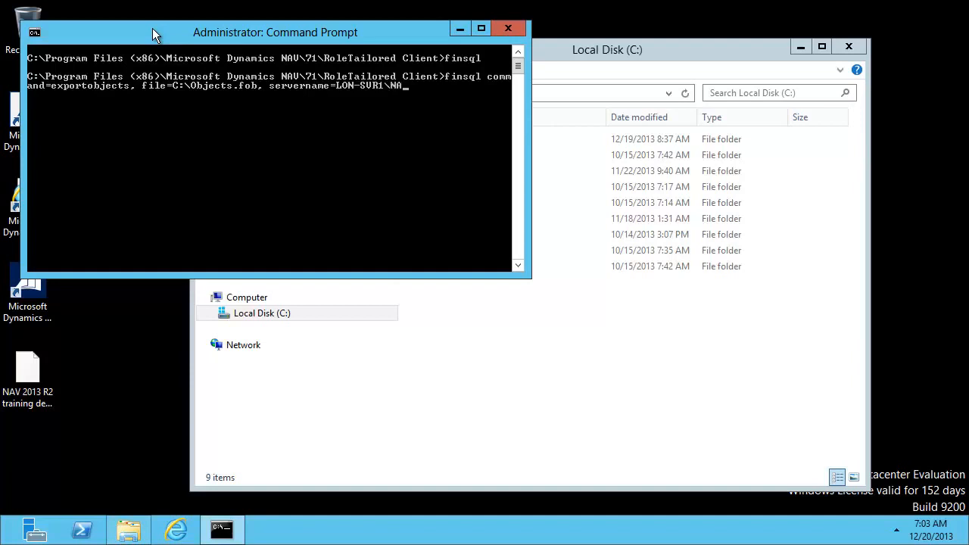
text(VDEMO, database=Demo Database NAV)
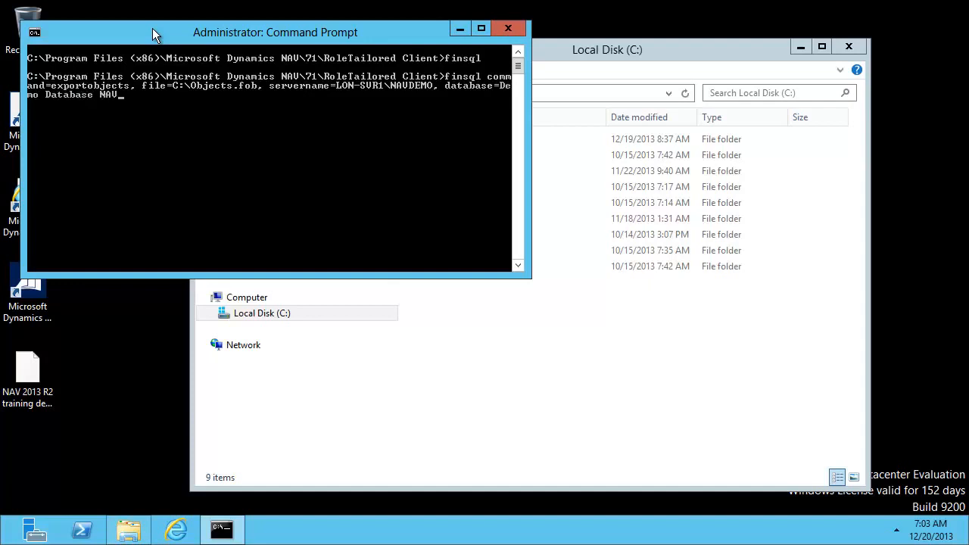
text( (7-1), filter="Type=Table;ID=)
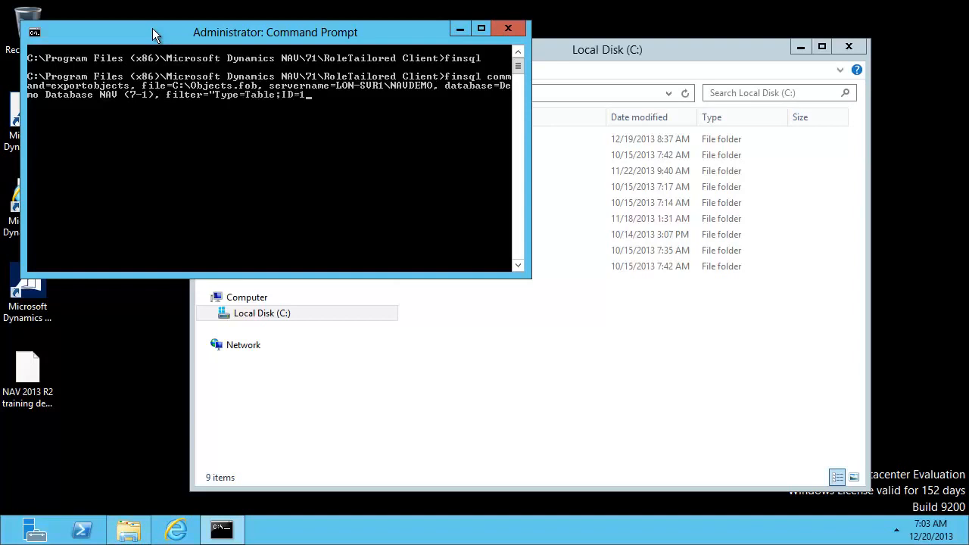
text(18)
text(")
key(Return)
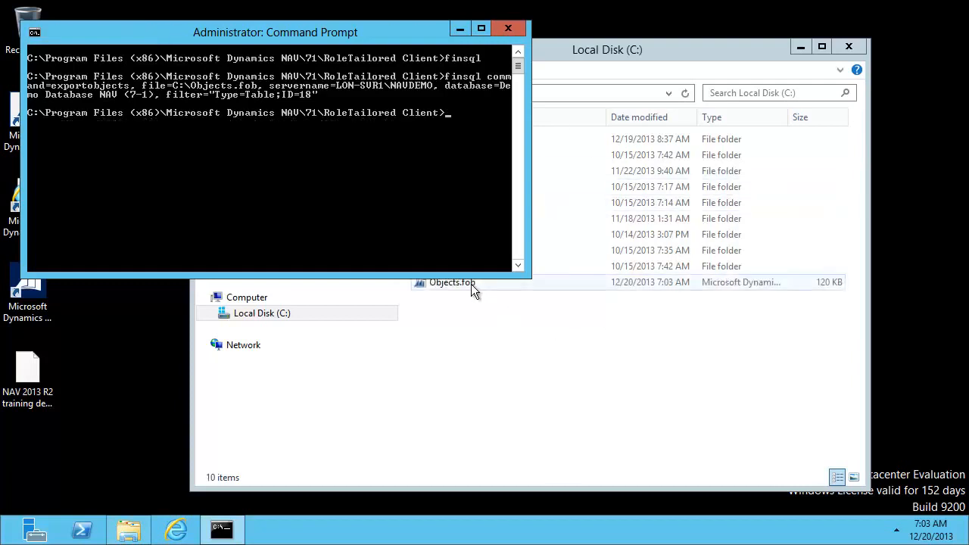
- Examine C:\Objects.fob in the Import Worksheet of the Dynamics NAV Development Environment, and close it without importing
click(471, 284)
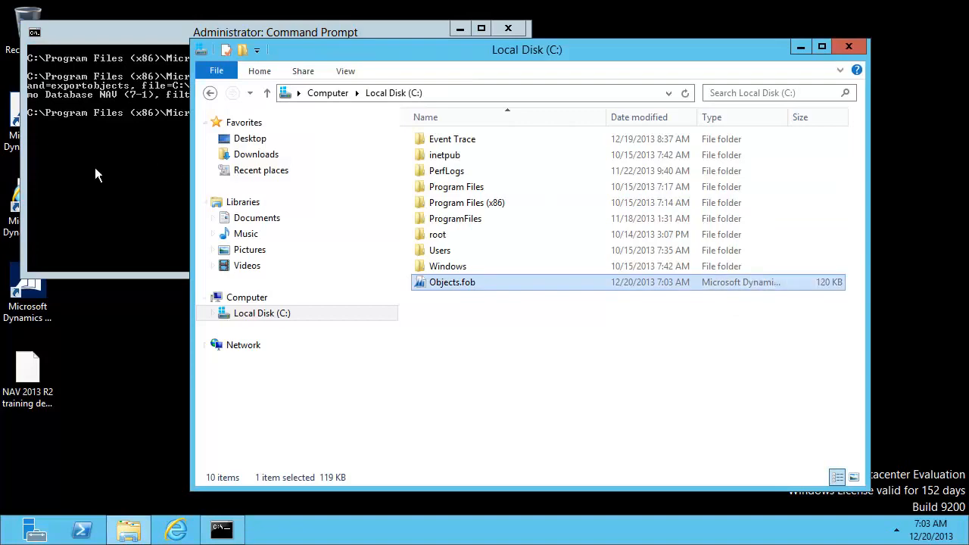
double_click(15, 125)
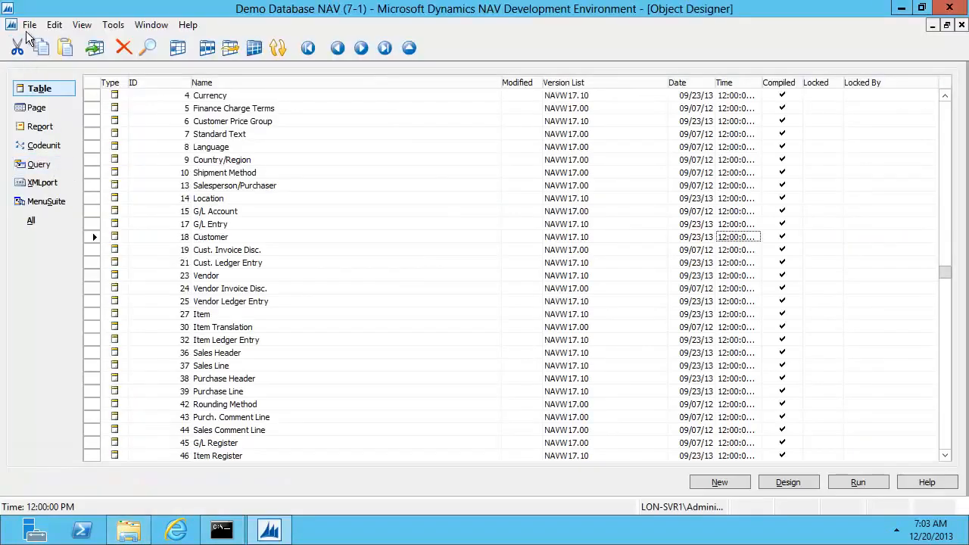
click(29, 25)
click(72, 165)
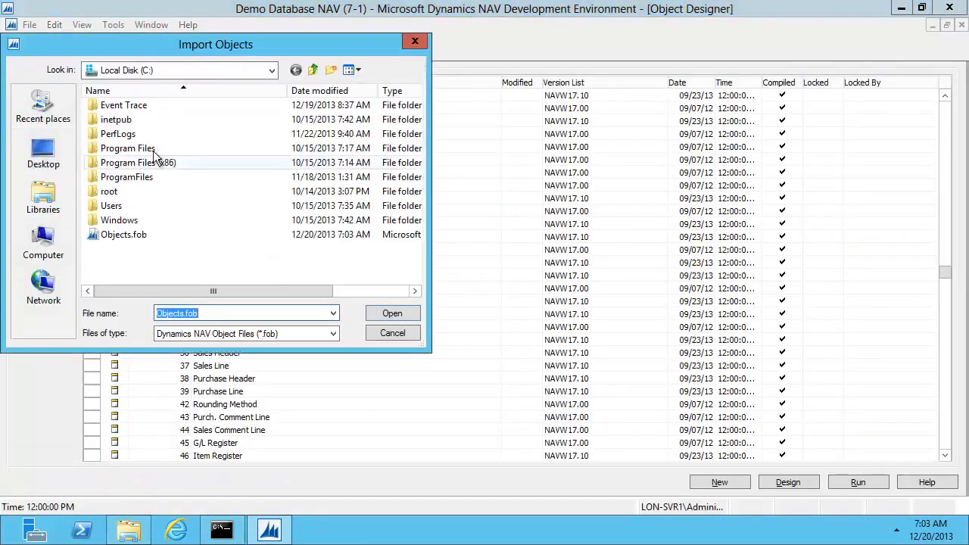
click(121, 234)
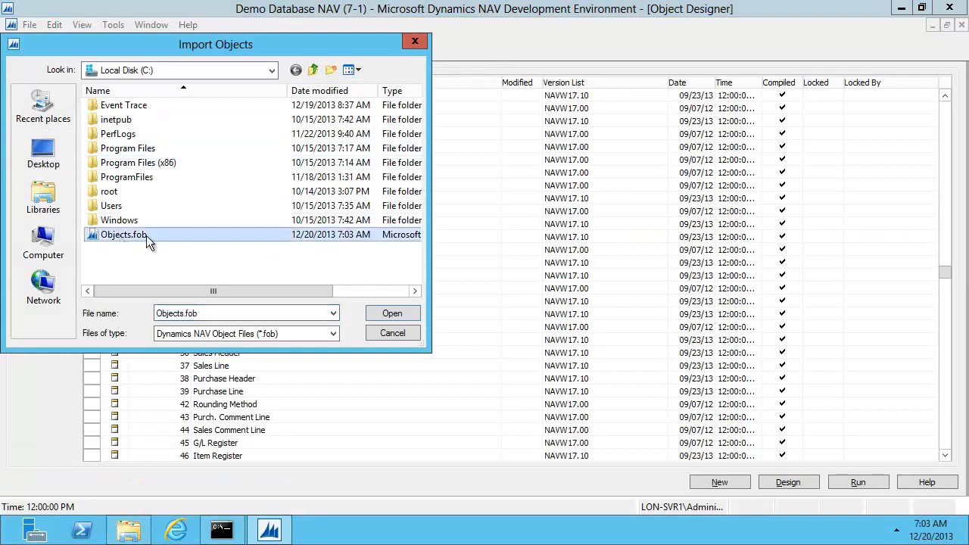
click(392, 314)
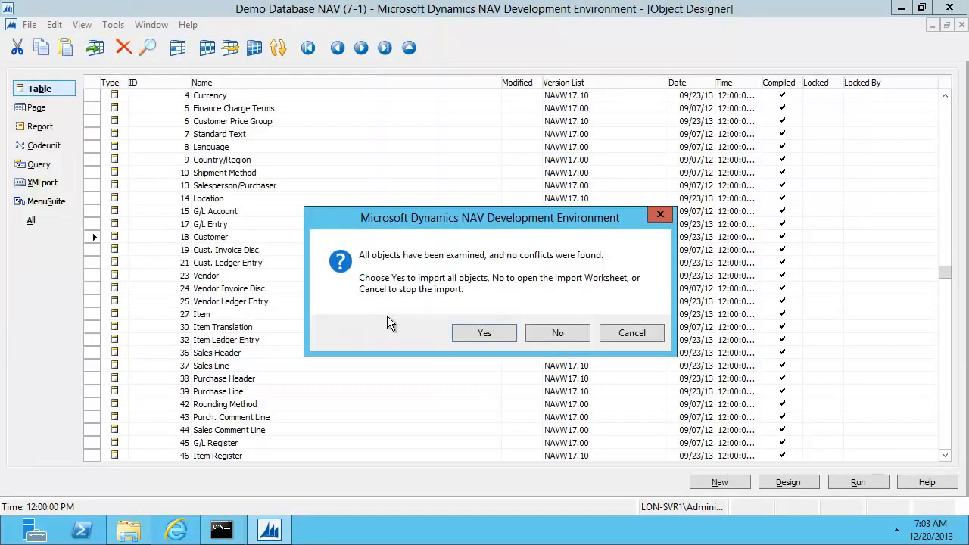
click(546, 340)
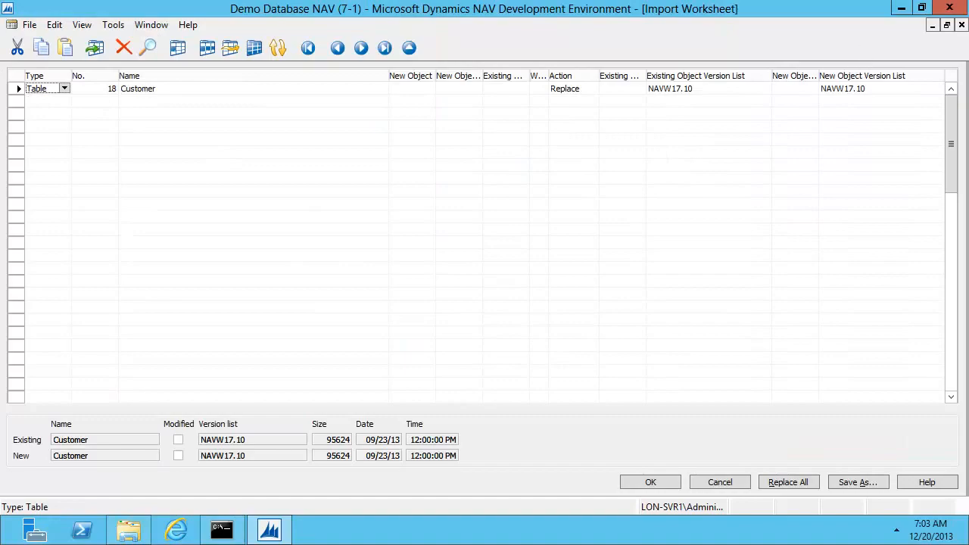
click(961, 24)
click(950, 9)
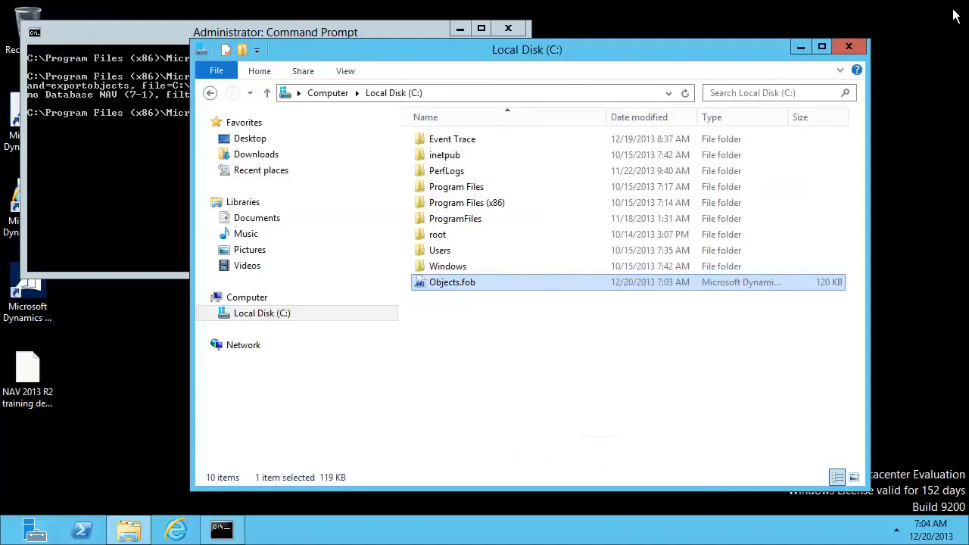
- Rerun the previous export command in the Command Prompt with the output file changed to C:\Objects.txt
click(148, 44)
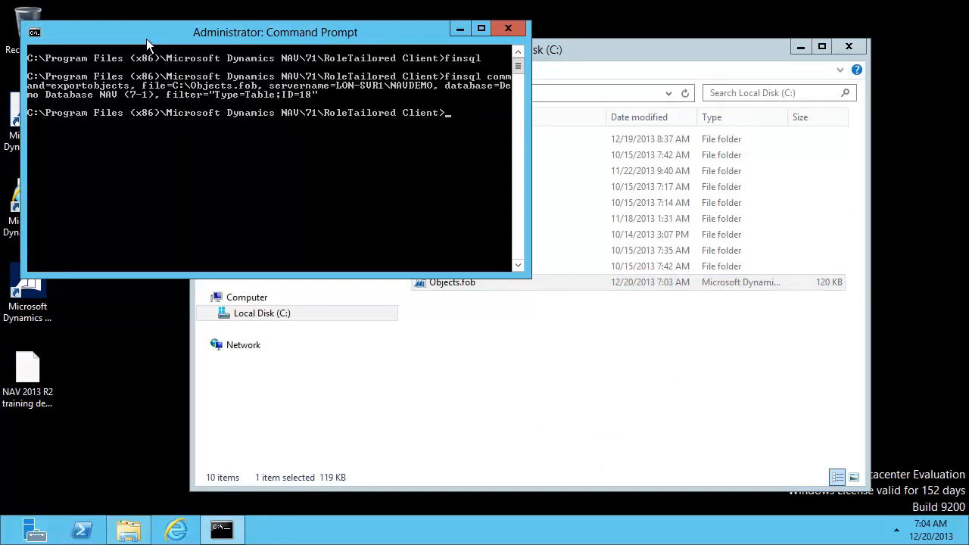
key(Up)
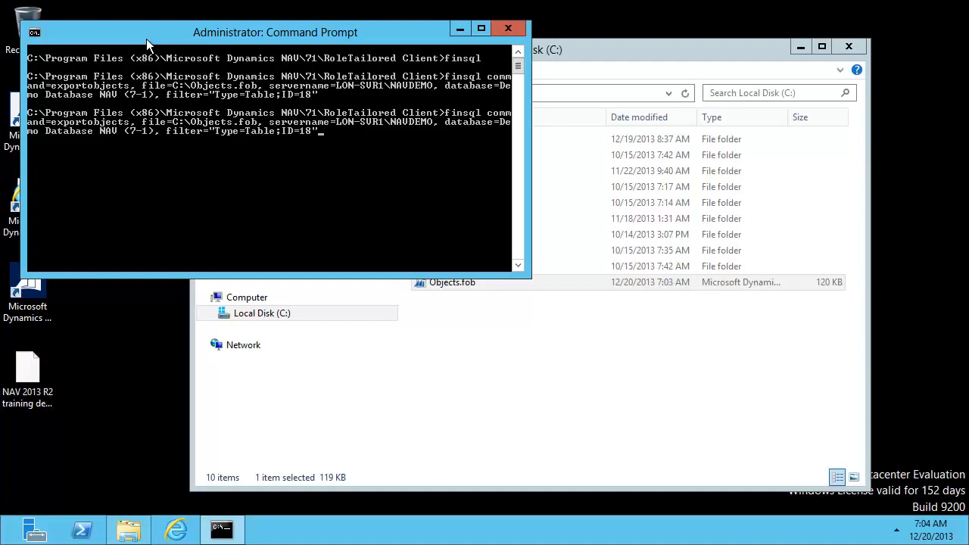
key(Left)
key(Left)
key(BackSpace)
key(BackSpace)
key(BackSpace)
text(txt)
key(Return)
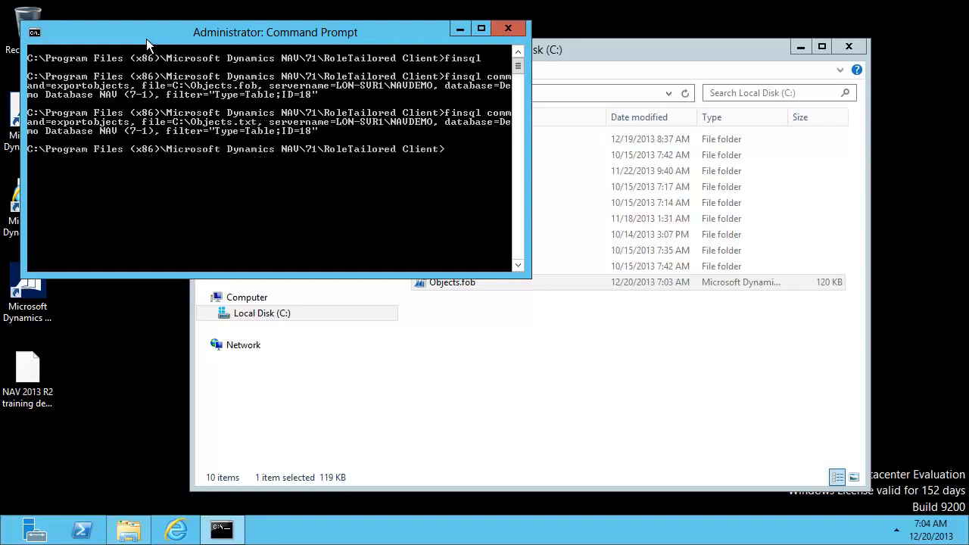
- Open the exported Objects.txt in Notepad to examine its contents, and return to the Command Prompt
double_click(454, 299)
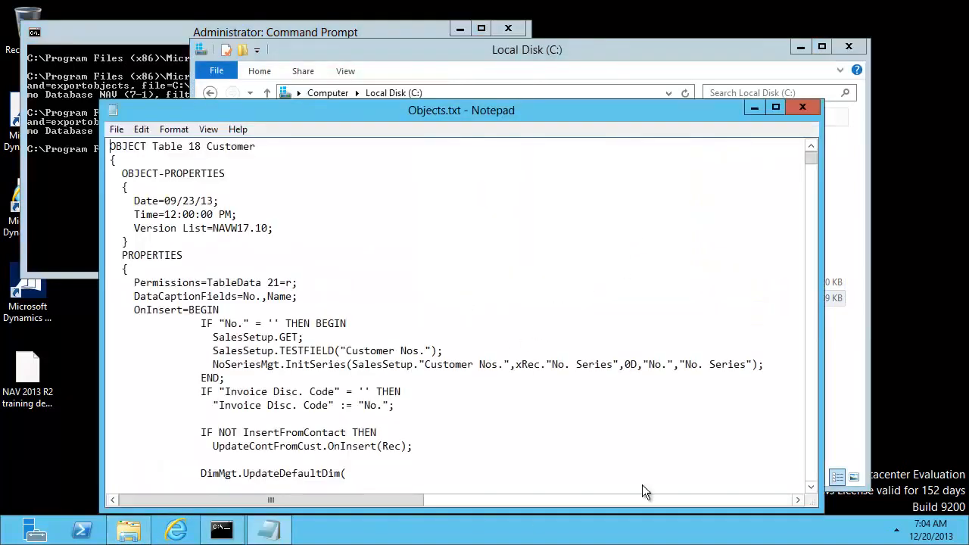
click(806, 110)
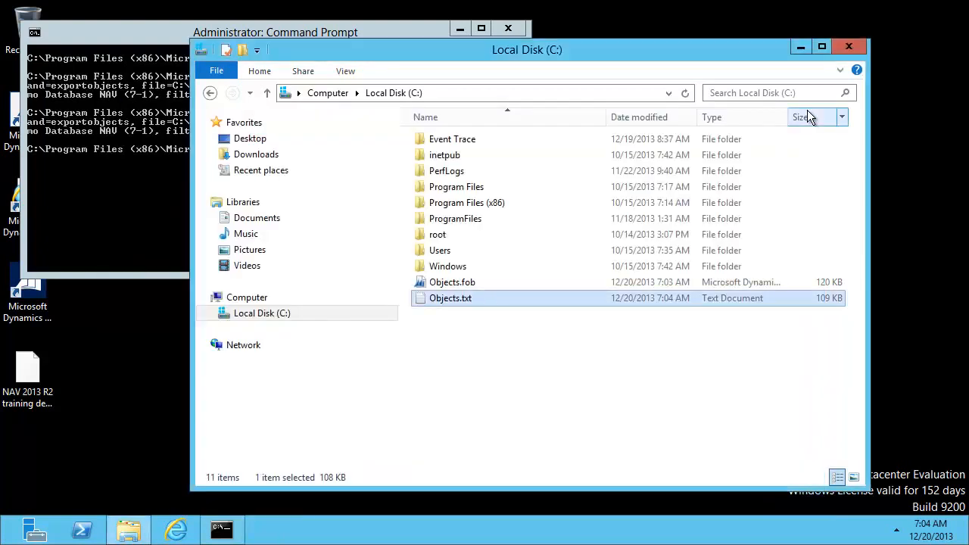
click(154, 43)
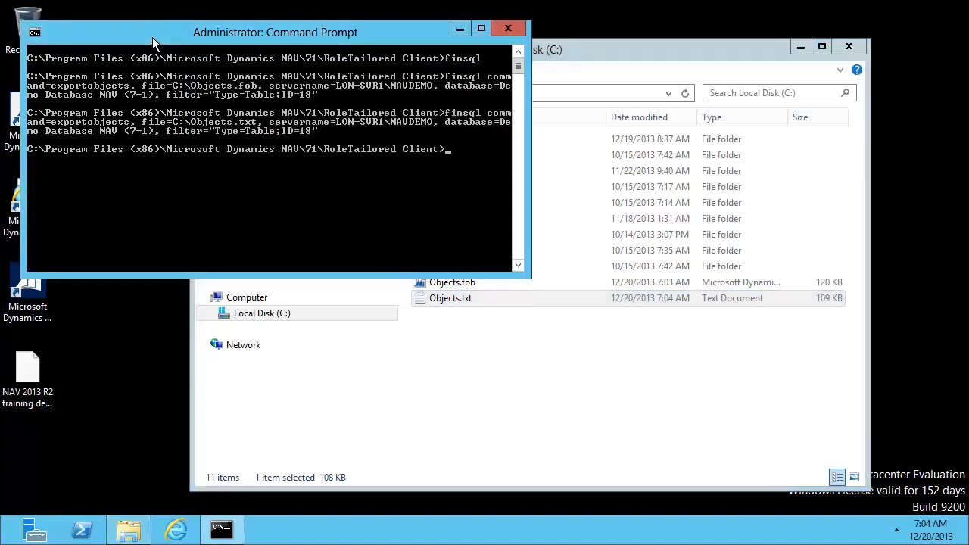
- Recall the last finsql command and change its operation from exportobjects to importobjects
key(Up)
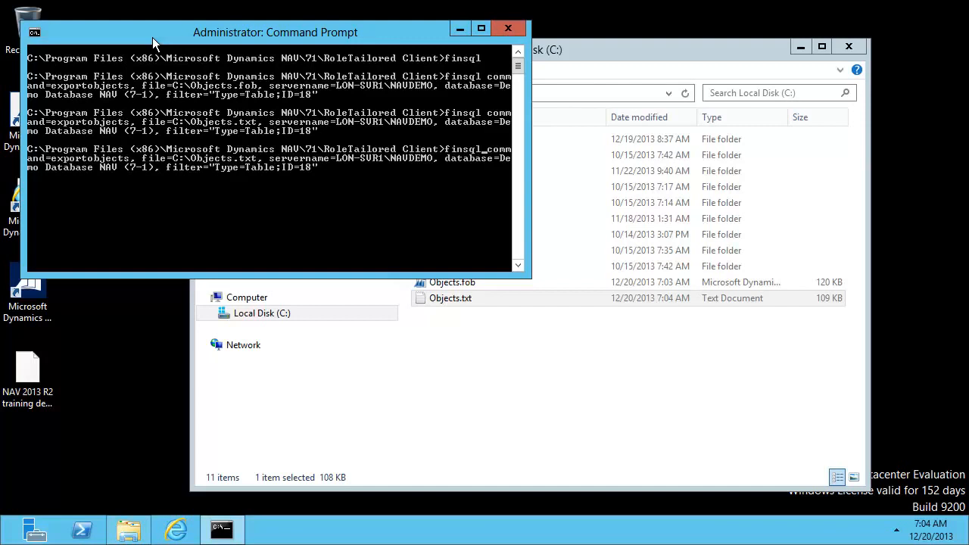
key(Left)
key(Left)
key(Left)
key(Left)
key(Left)
key(Left)
key(BackSpace)
key(BackSpace)
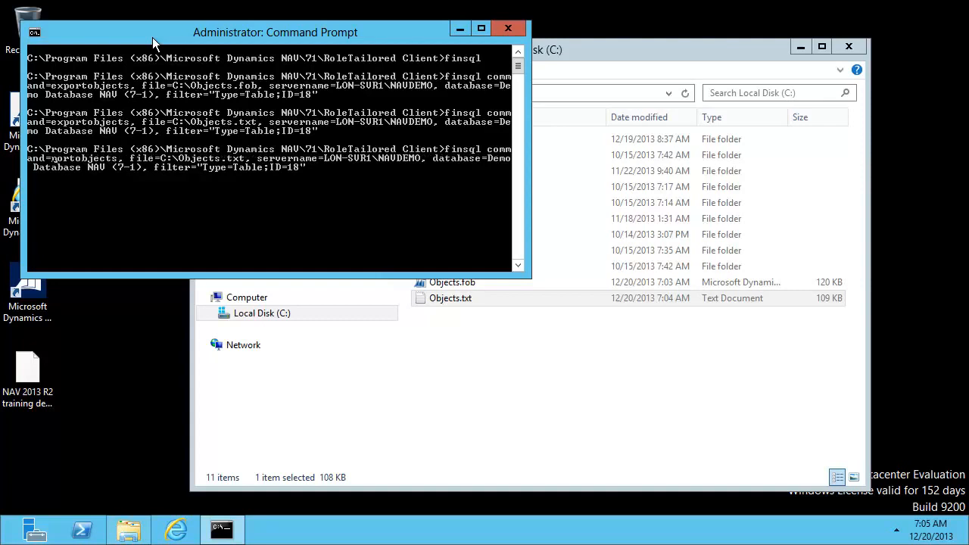
text(im)
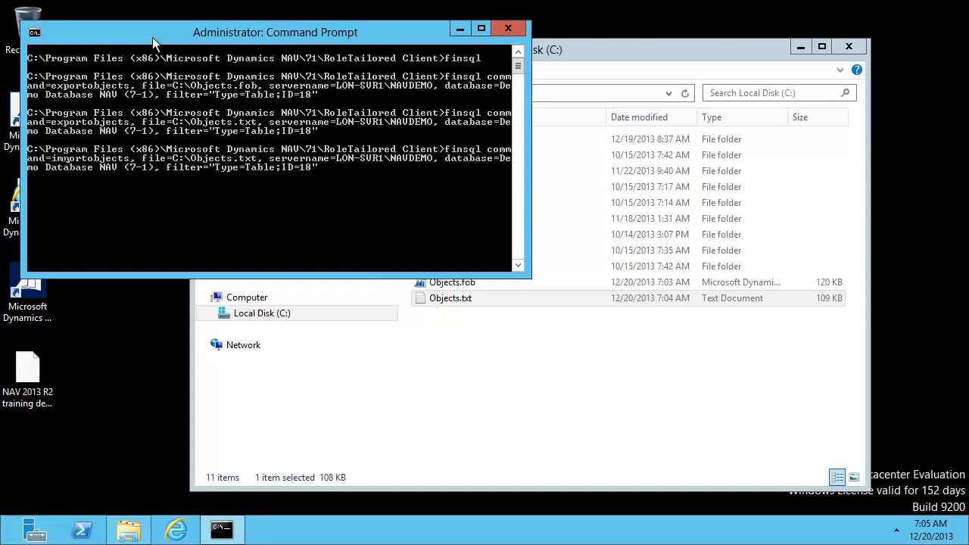
- Remove the filter parameter from the importobjects command and run it to import C:\Objects.txt into Demo Database NAV (7-1)
key(Left)
key(Left)
key(Right)
key(BackSpace)
key(BackSpace)
key(BackSpace)
key(BackSpace)
key(BackSpace)
key(BackSpace)
key(BackSpace)
key(BackSpace)
key(BackSpace)
key(BackSpace)
key(BackSpace)
key(BackSpace)
key(BackSpace)
key(BackSpace)
key(BackSpace)
key(BackSpace)
key(BackSpace)
key(BackSpace)
key(BackSpace)
key(BackSpace)
key(BackSpace)
key(BackSpace)
key(BackSpace)
key(Return)
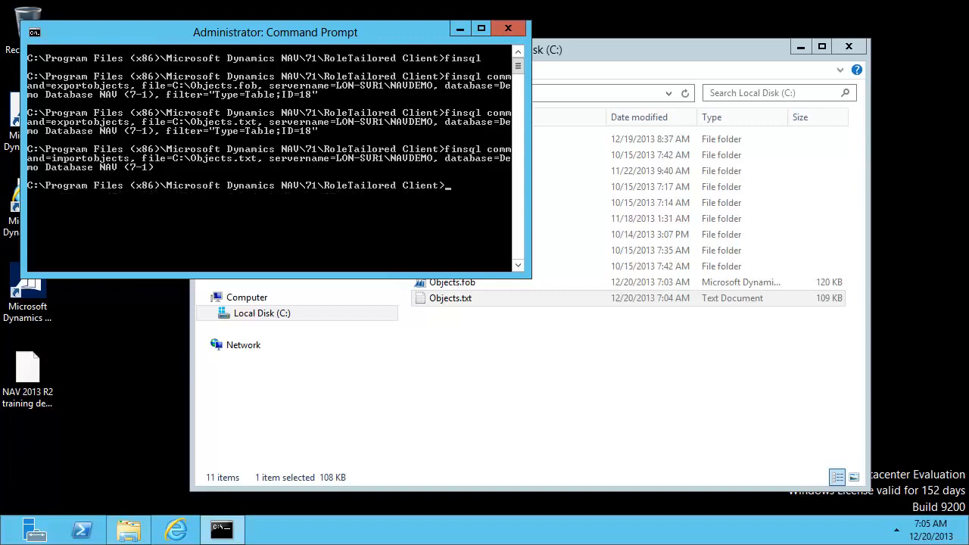
- Open the Dynamics NAV Development Environment, check the Compiled status of table 18 Customer, and minimize it to return to the Command Prompt
double_click(13, 108)
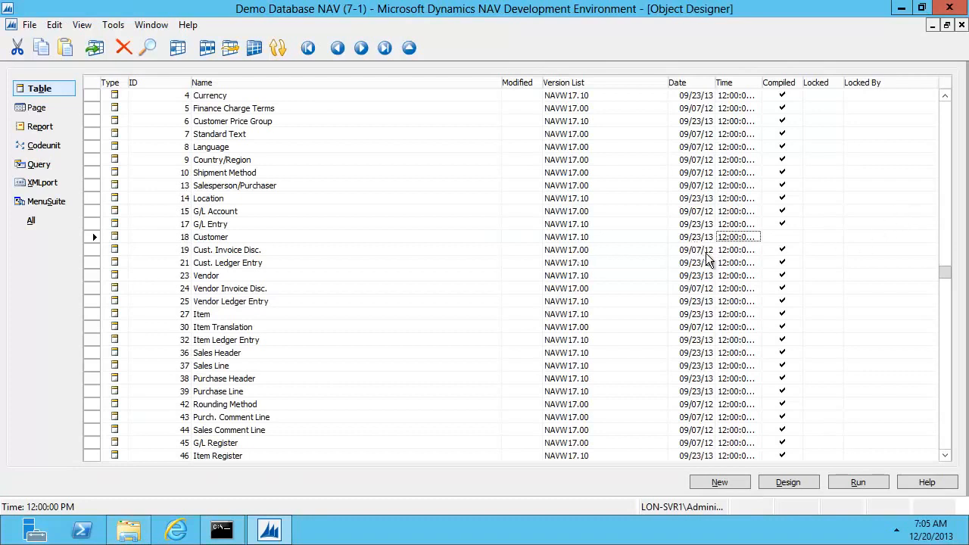
click(706, 253)
key(Up)
key(Right)
key(Right)
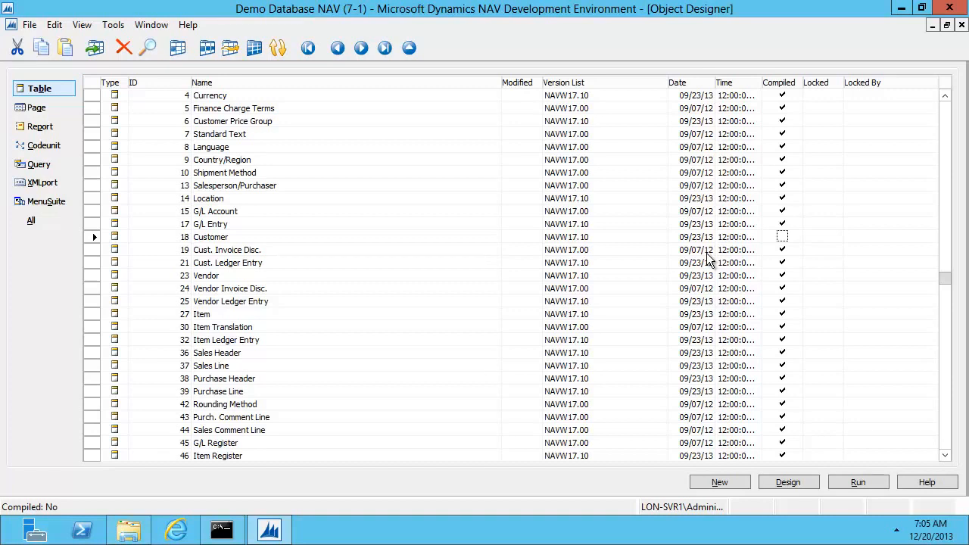
click(30, 27)
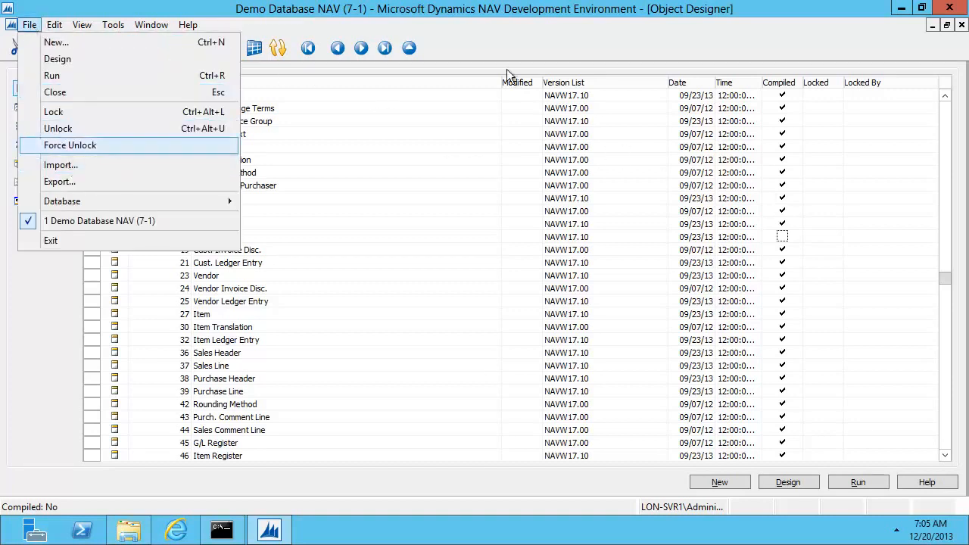
click(574, 43)
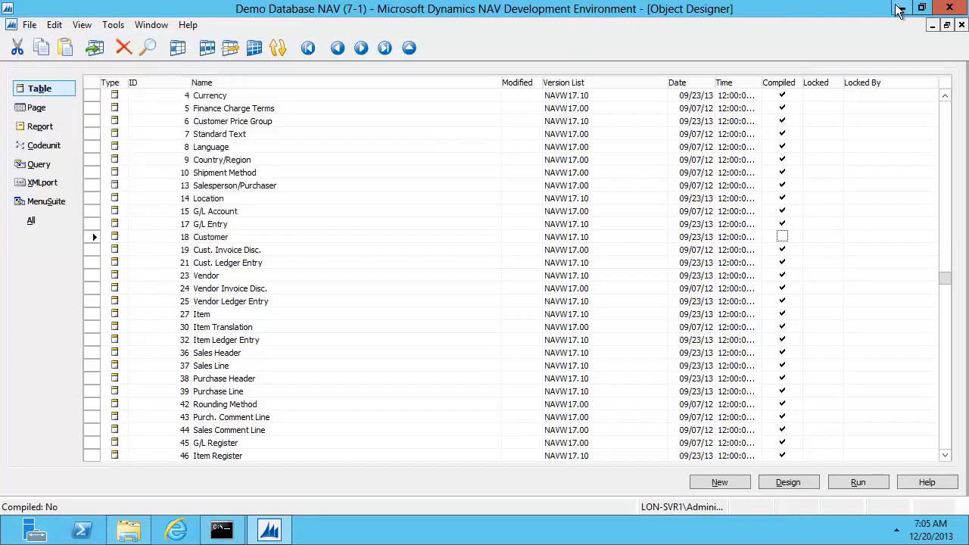
click(898, 10)
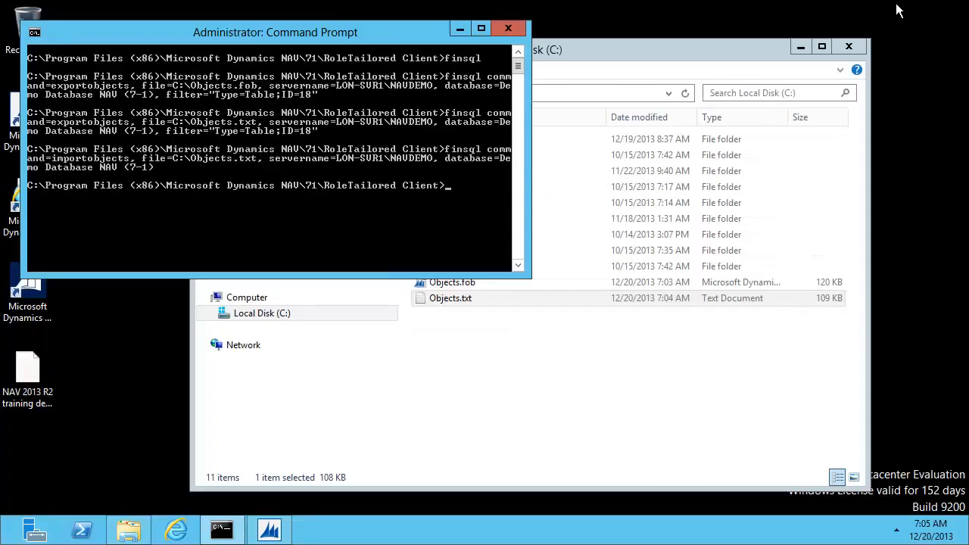
- Recall the finsql exportobjects command for C:\Objects.txt with the table 18 filter and change its operation to compileobjects
key(Up)
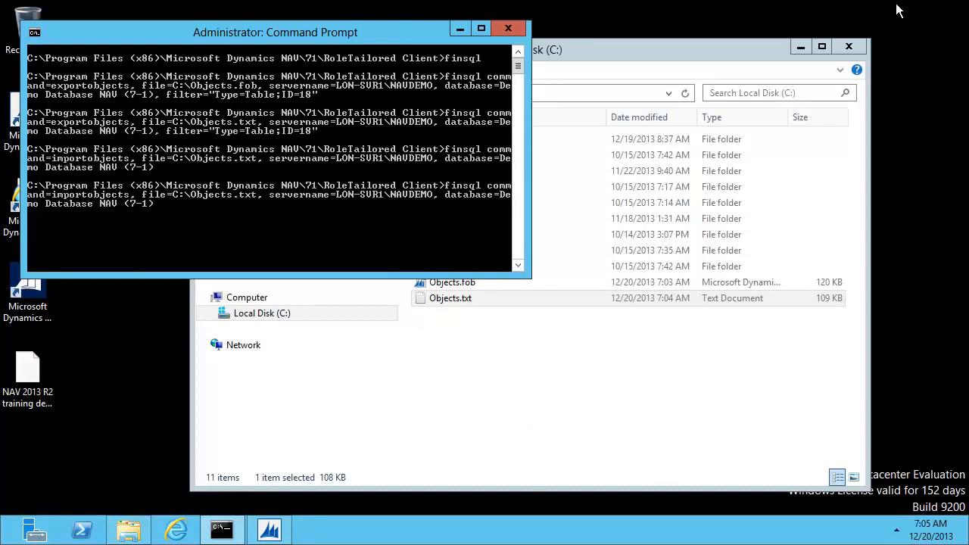
key(Up)
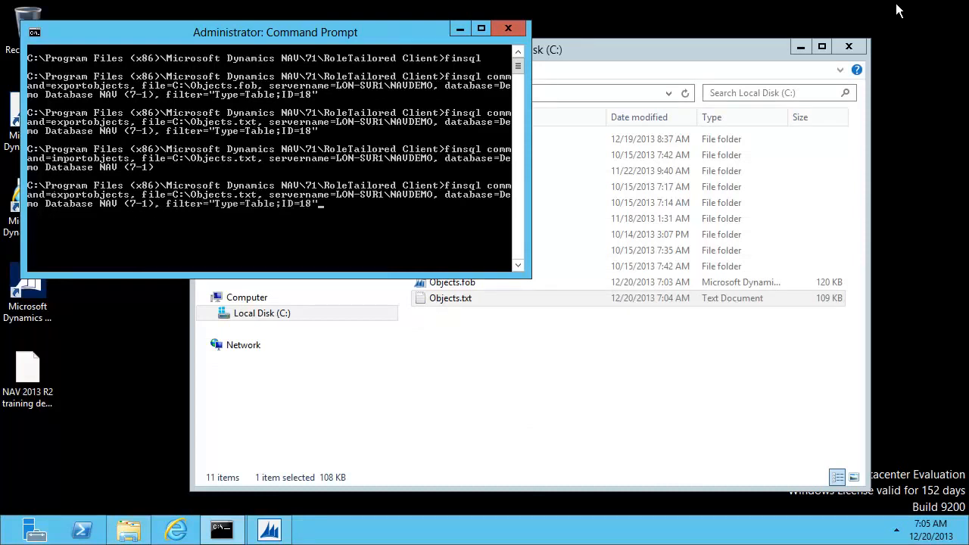
key(Left)
key(Left)
key(Left)
key(Left)
key(Left)
key(Left)
key(Left)
key(Left)
key(Left)
key(BackSpace)
key(BackSpace)
key(BackSpace)
key(BackSpace)
key(BackSpace)
key(BackSpace)
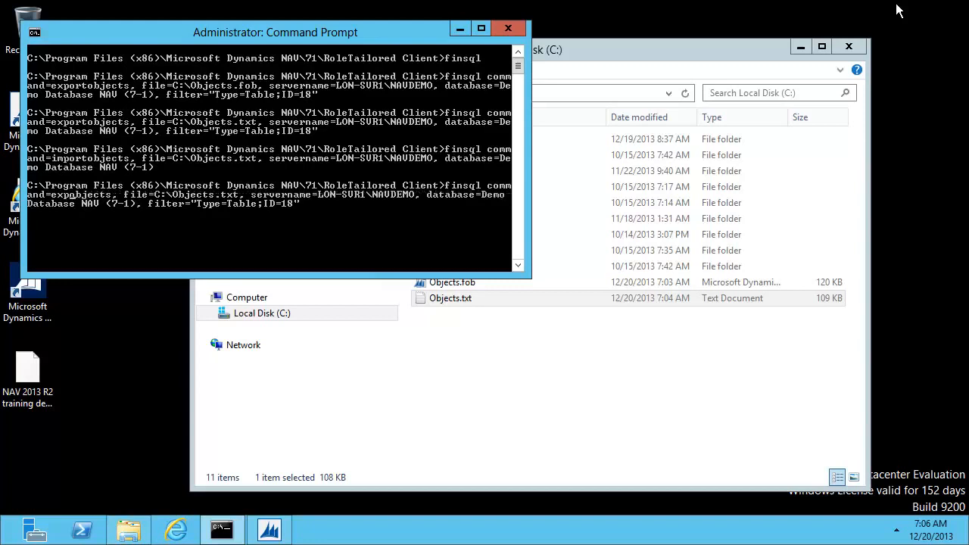
text(compile)
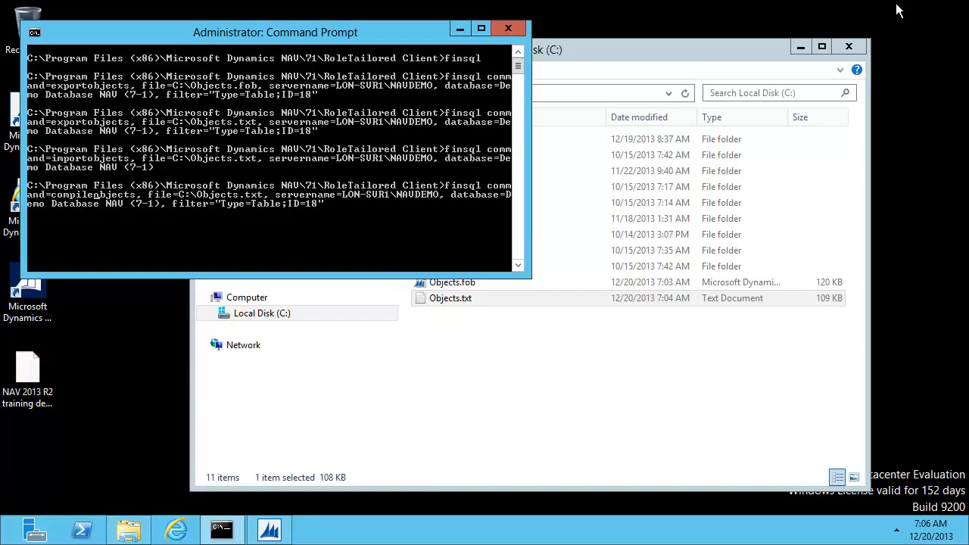
- Close the Dynamics NAV Development Environment and run the compileobjects command for table 18 in the Command Prompt
click(279, 532)
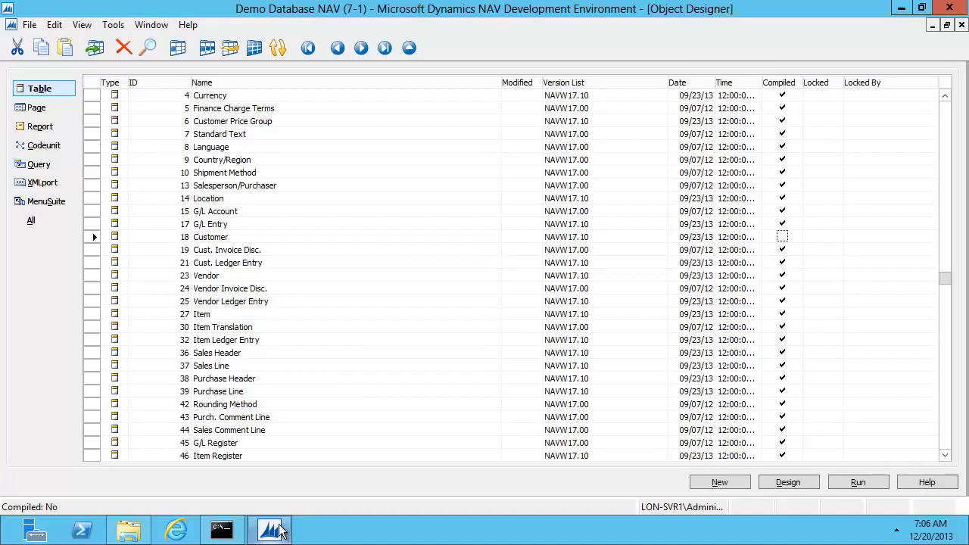
click(949, 8)
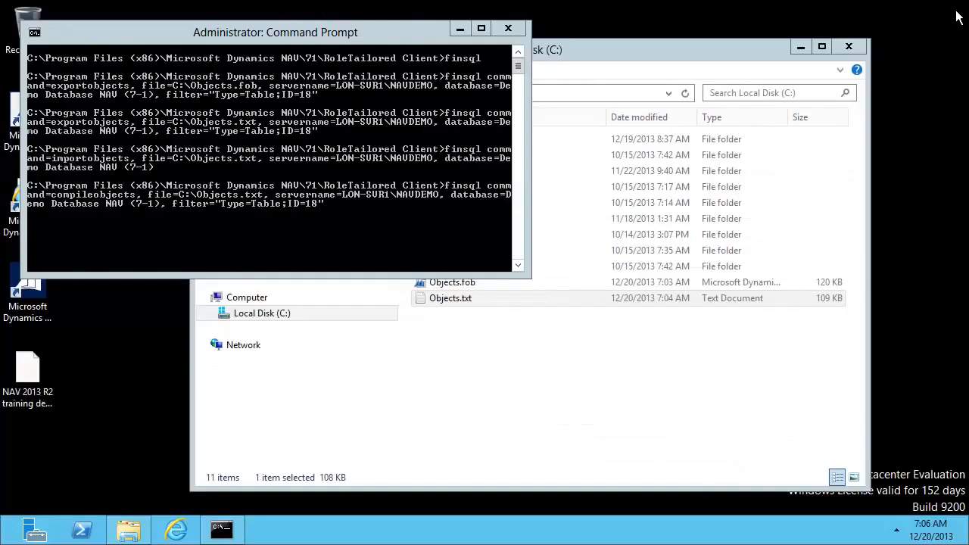
click(310, 31)
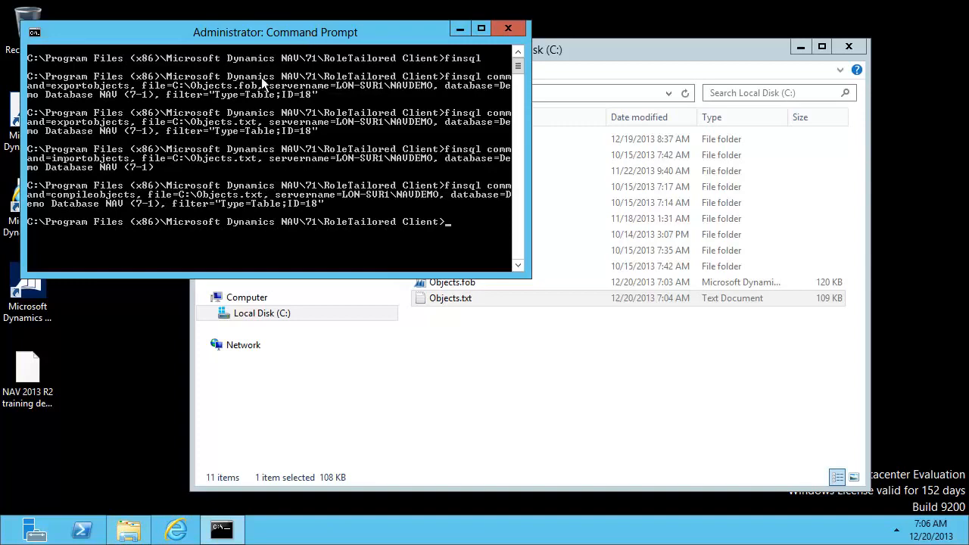
- Reopen the Dynamics NAV Development Environment and check the Compiled status of table 18 Customer
click(15, 110)
double_click(16, 110)
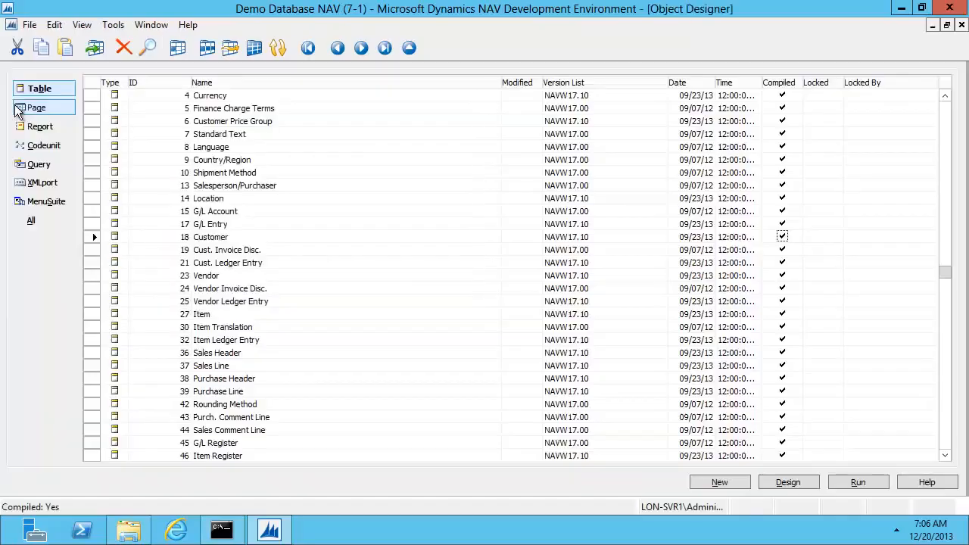
click(736, 251)
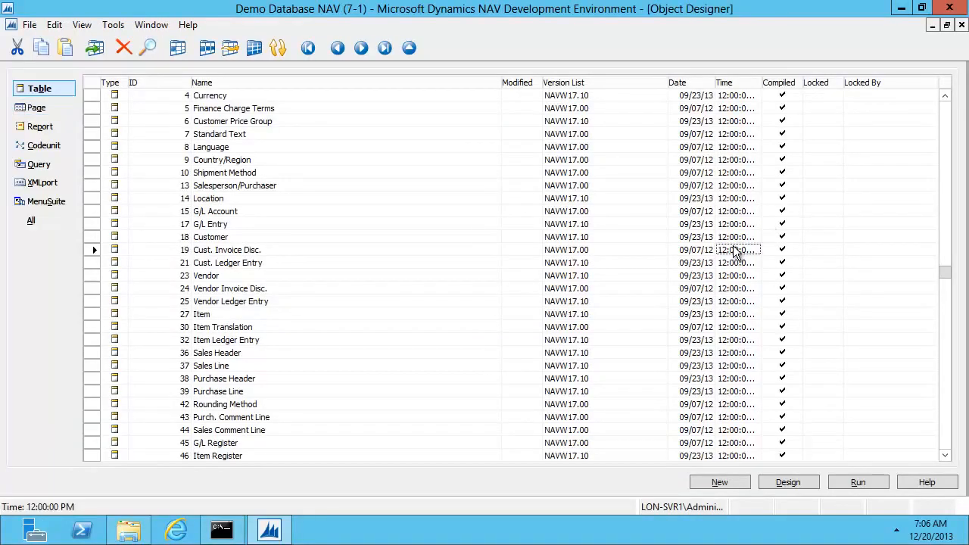
click(733, 239)
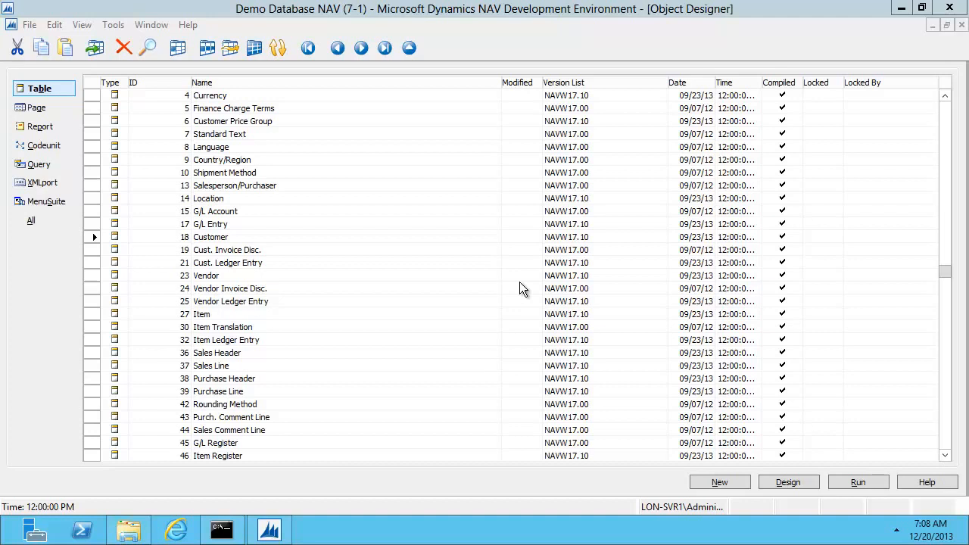
- Close the Development Environment and clear the Command Prompt screen
click(271, 529)
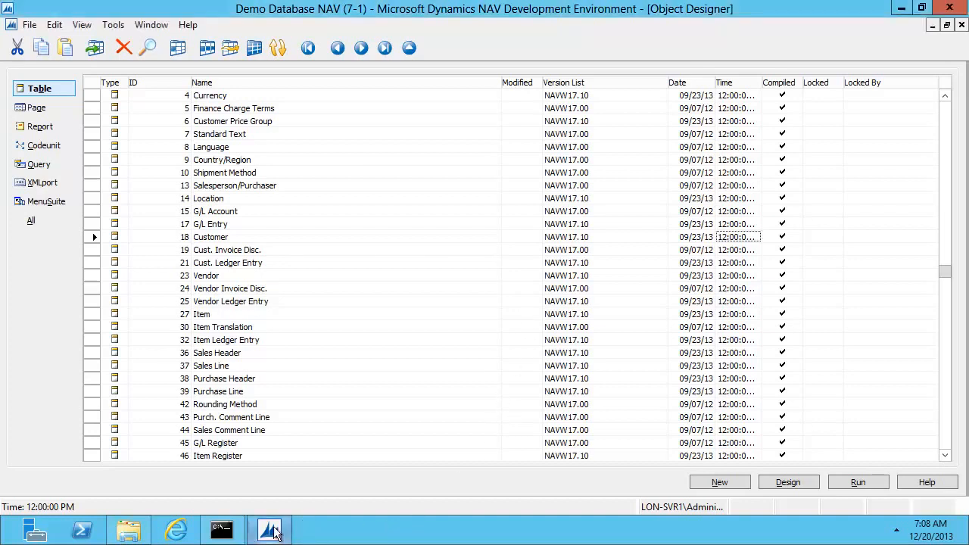
right_click(274, 533)
click(240, 502)
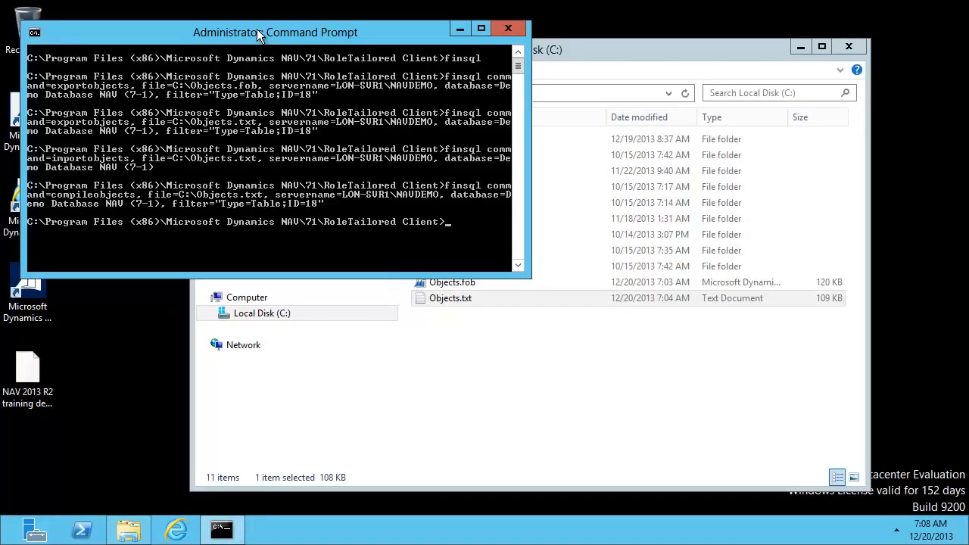
text(cls)
key(Return)
- Run finsql designobject=Table 18 to open the Customer table in the Table Designer
text(fin)
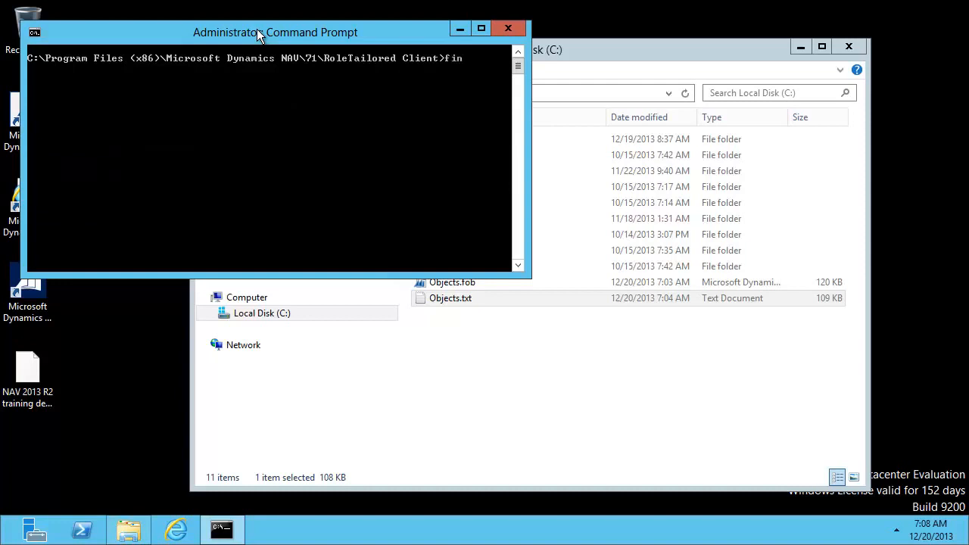
text(sql command=)
key(BackSpace)
key(BackSpace)
key(BackSpace)
key(BackSpace)
key(BackSpace)
key(BackSpace)
key(BackSpace)
text(designobject=Table 18)
key(Return)
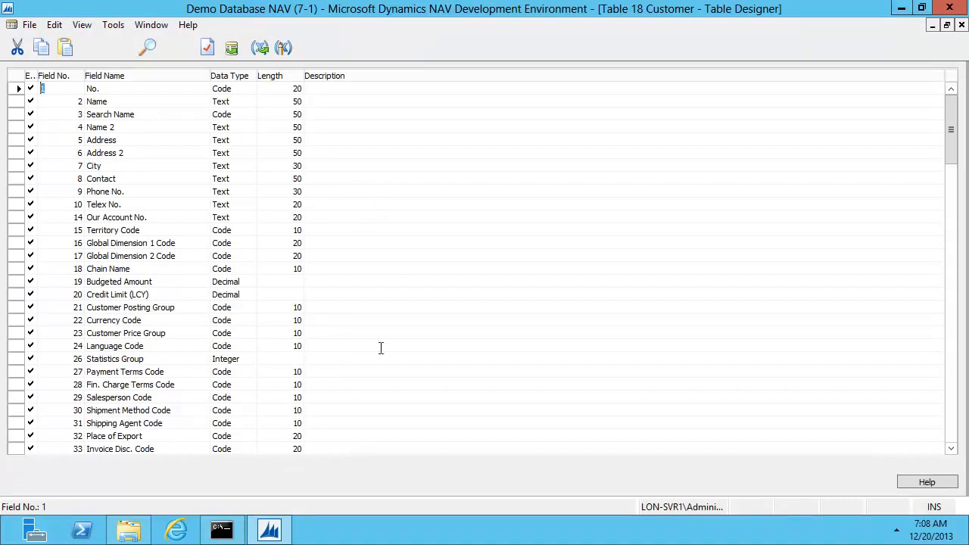
- Close the Table Designer for table 18, return to the Command Prompt, and clear its screen
click(962, 25)
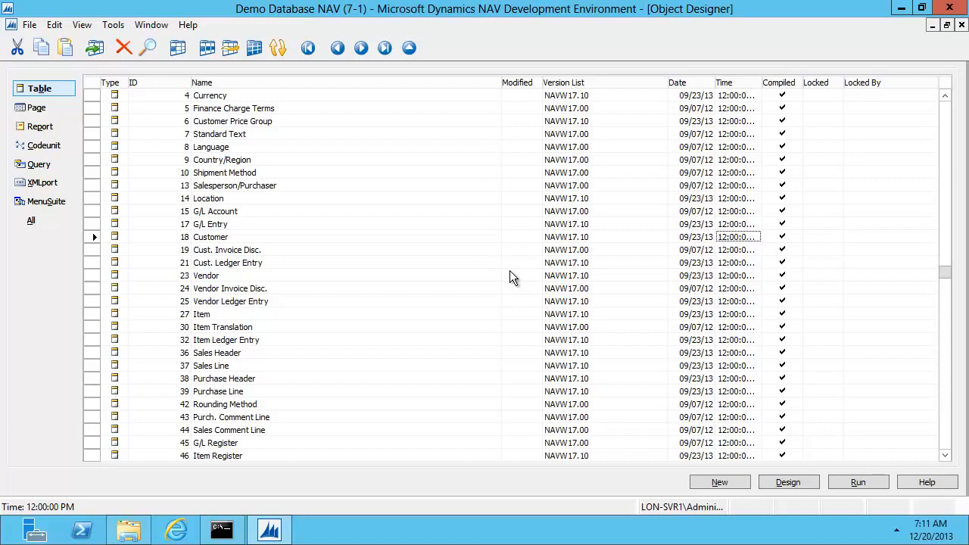
click(223, 534)
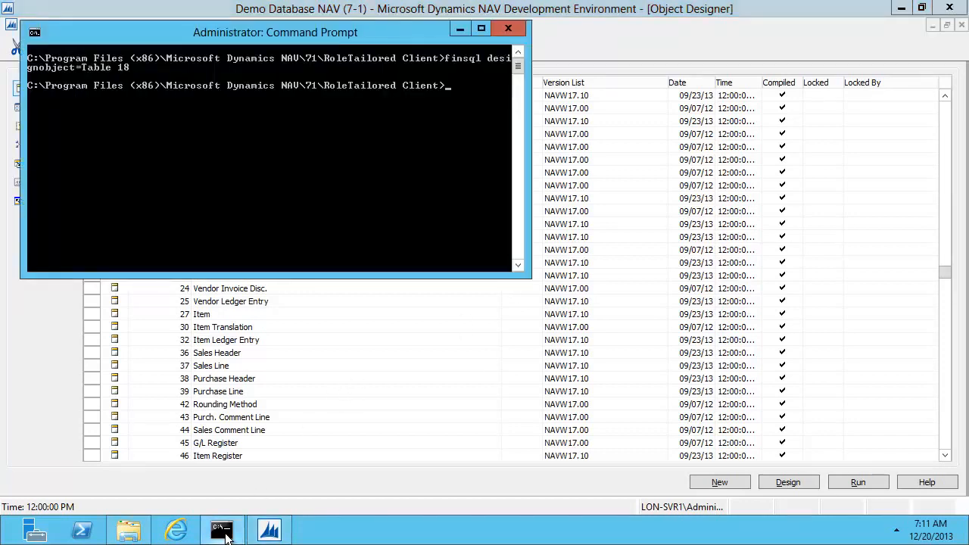
text(cls)
key(Return)
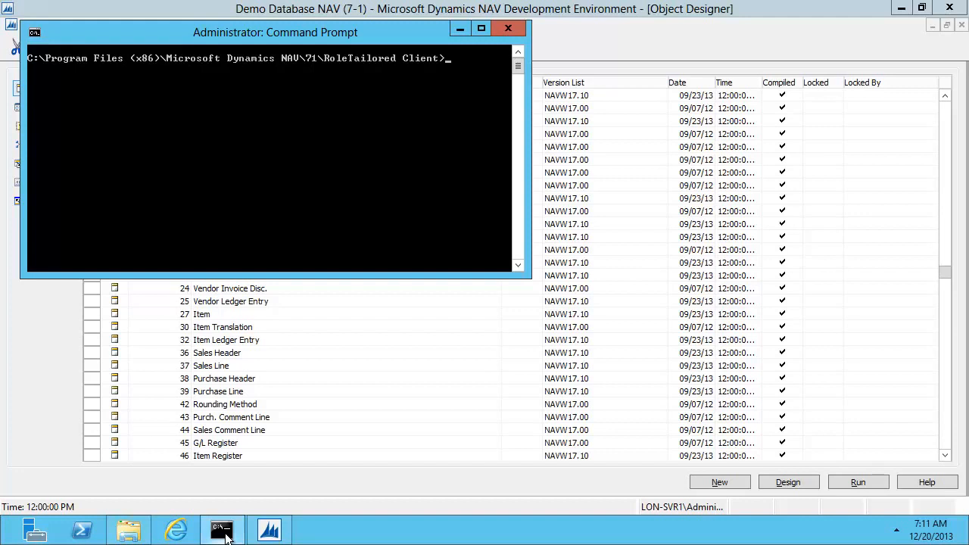
key(Up)
key(Up)
key(Up)
key(Up)
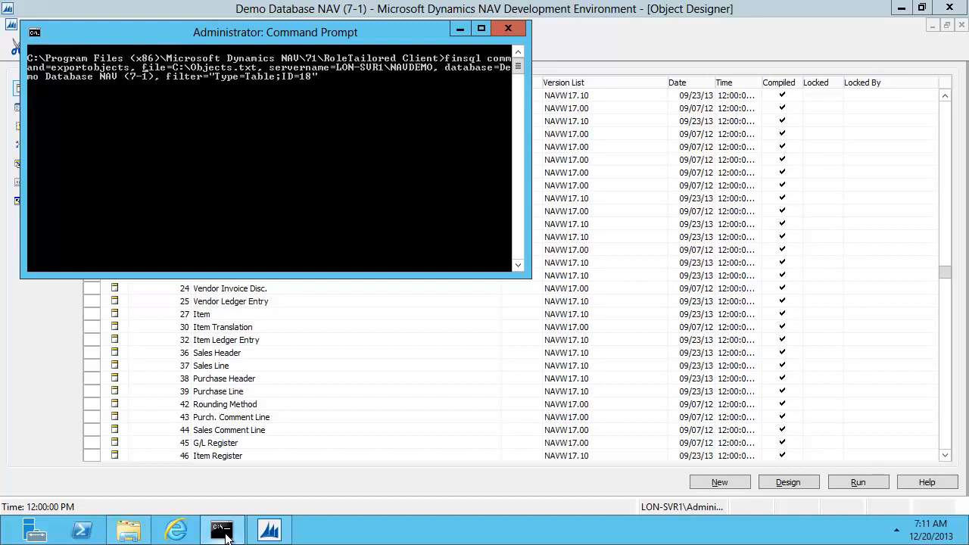
key(Left)
text(Filtered)
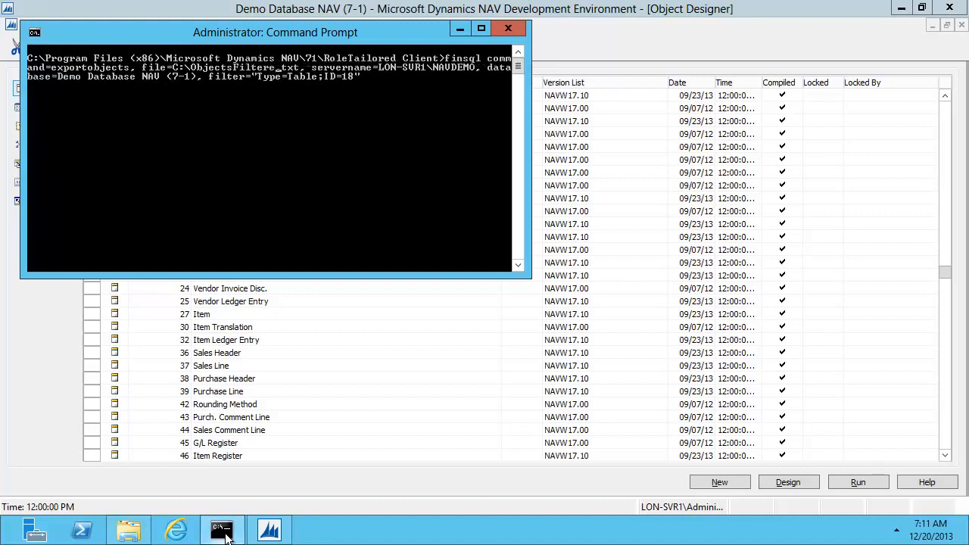
key(Down)
- Recall the exportobjects command for C:\Objects.fob and change its output file to C:\ObjectsFiltered.txt
key(Up)
key(Up)
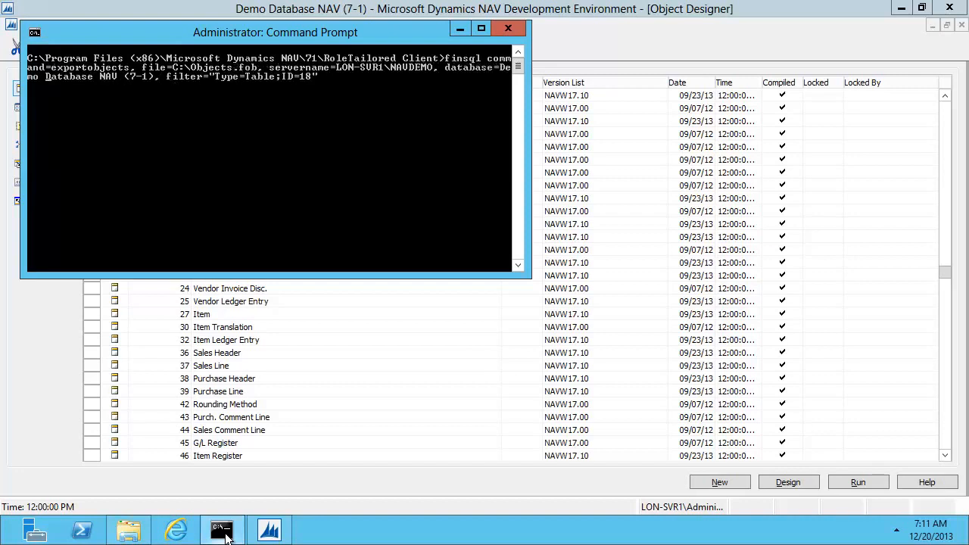
key(BackSpace)
key(BackSpace)
key(BackSpace)
key(BackSpace)
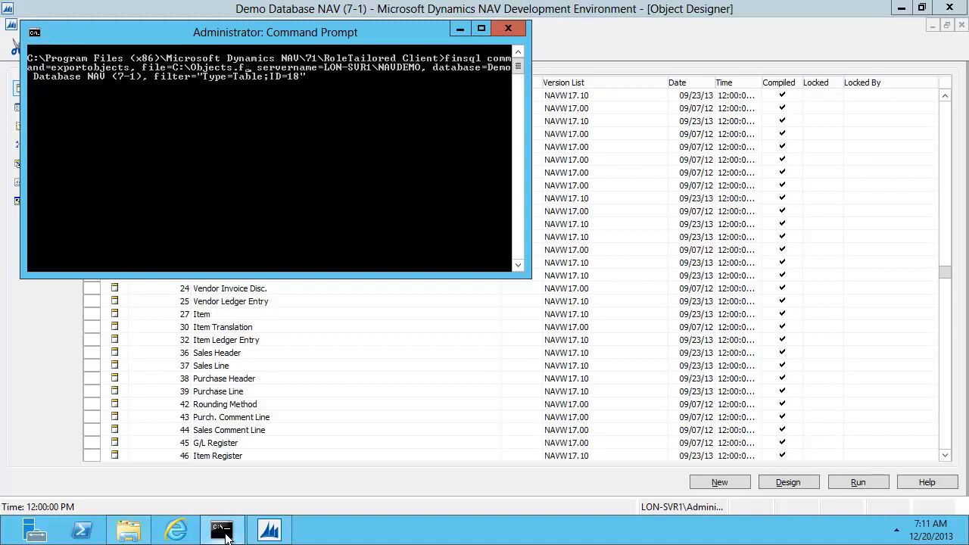
text(Filtered.t)
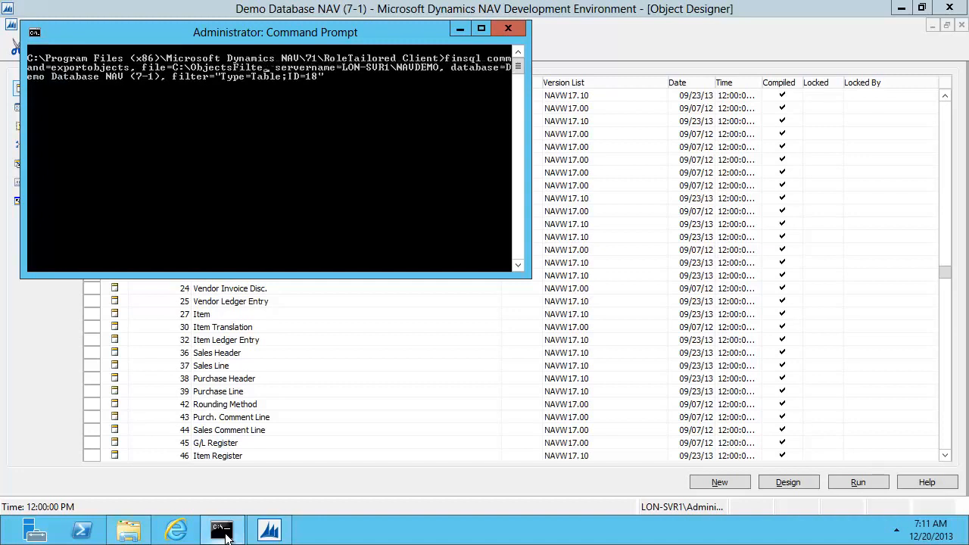
text(xt)
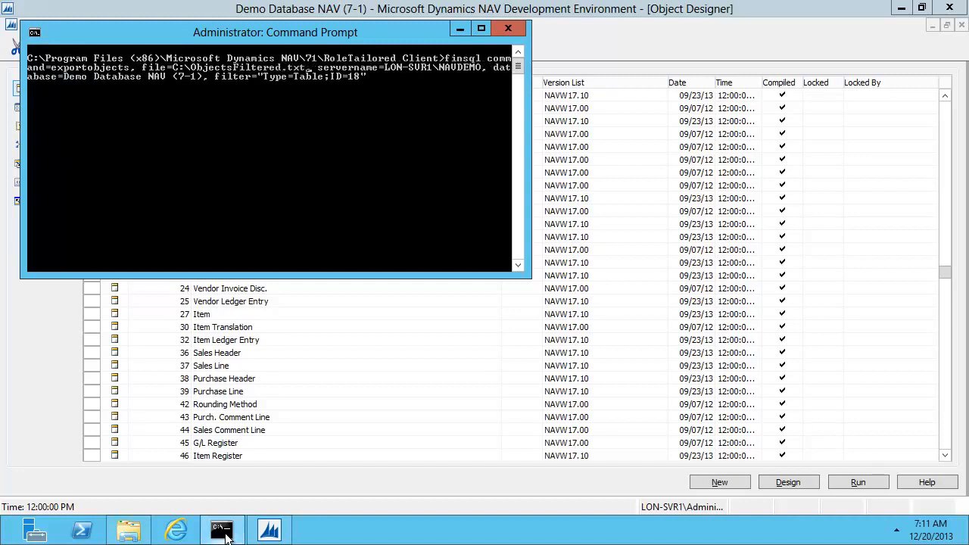
- Remove the Type=Table;ID=18 criteria from the exportobjects command's filter, leaving empty quotation marks
key(ctrl+Right)
key(ctrl+Right)
key(ctrl+Right)
key(BackSpace)
key(BackSpace)
key(BackSpace)
key(BackSpace)
key(BackSpace)
key(BackSpace)
key(BackSpace)
key(BackSpace)
key(BackSpace)
key(BackSpace)
key(BackSpace)
key(BackSpace)
key(BackSpace)
key(BackSpace)
key(BackSpace)
key(BackSpace)
text(")
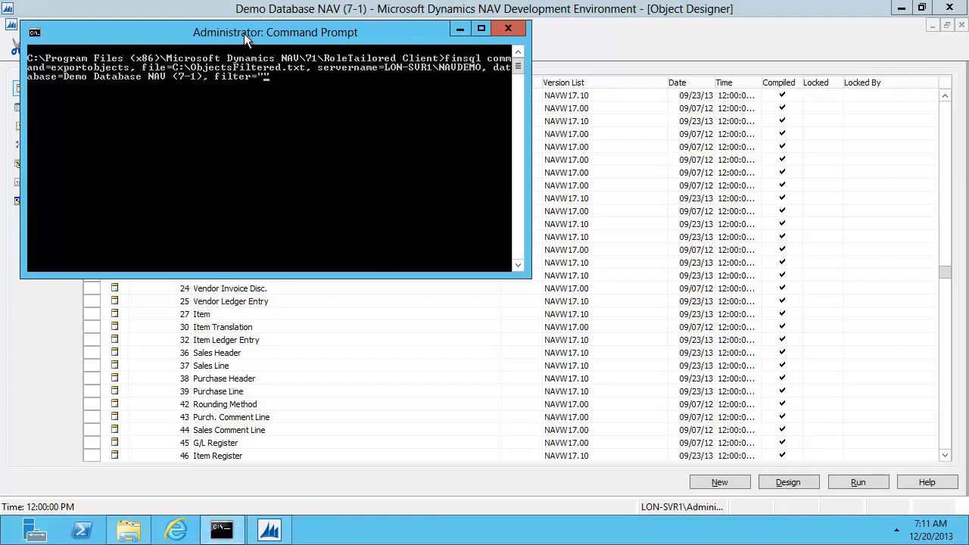
- Move the Command Prompt window over the object list, set the filter to "Name=C*", and run the export to C:\ObjectsFiltered.txt
drag(244, 34, 385, 169)
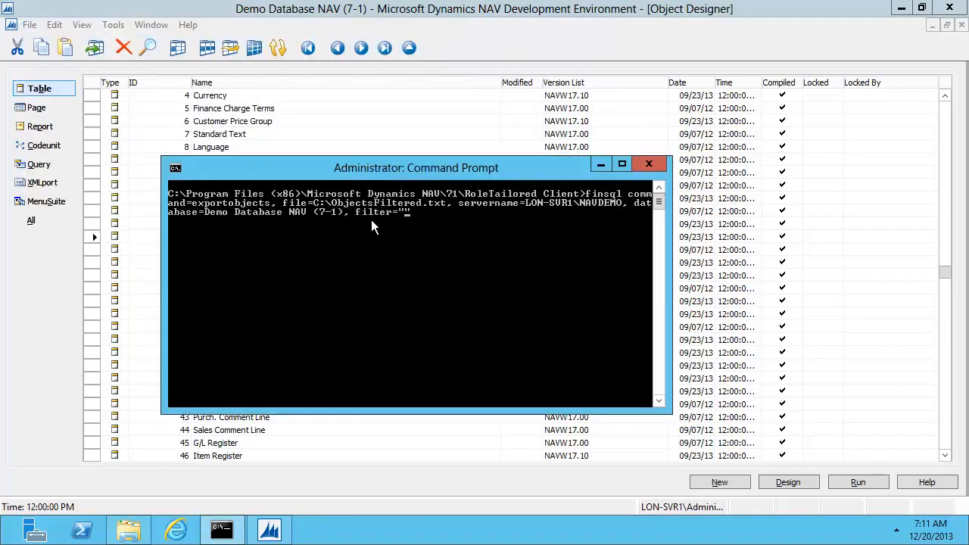
text(Type=)
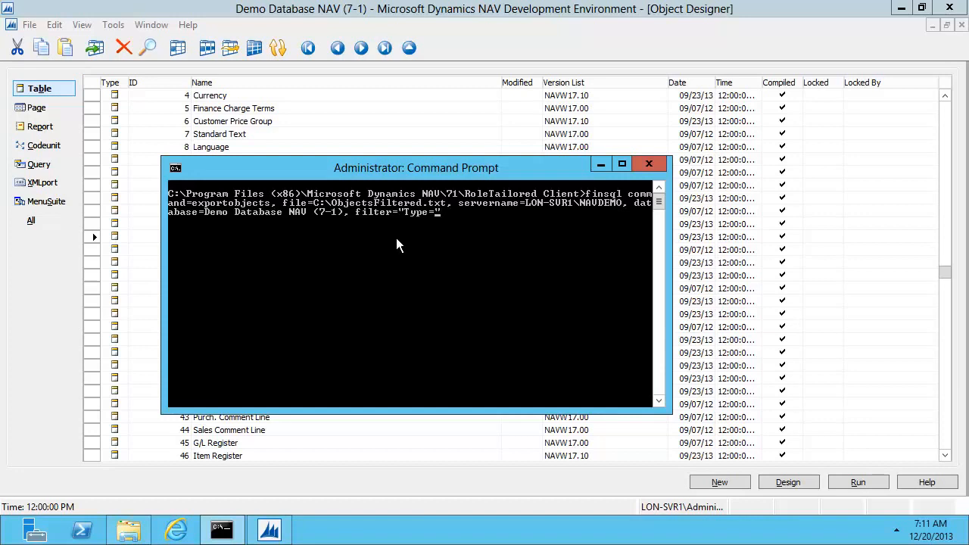
key(BackSpace)
key(BackSpace)
key(BackSpace)
key(BackSpace)
text(Name)
text(=C*)
key(BackSpace)
text(*")
key(Return)
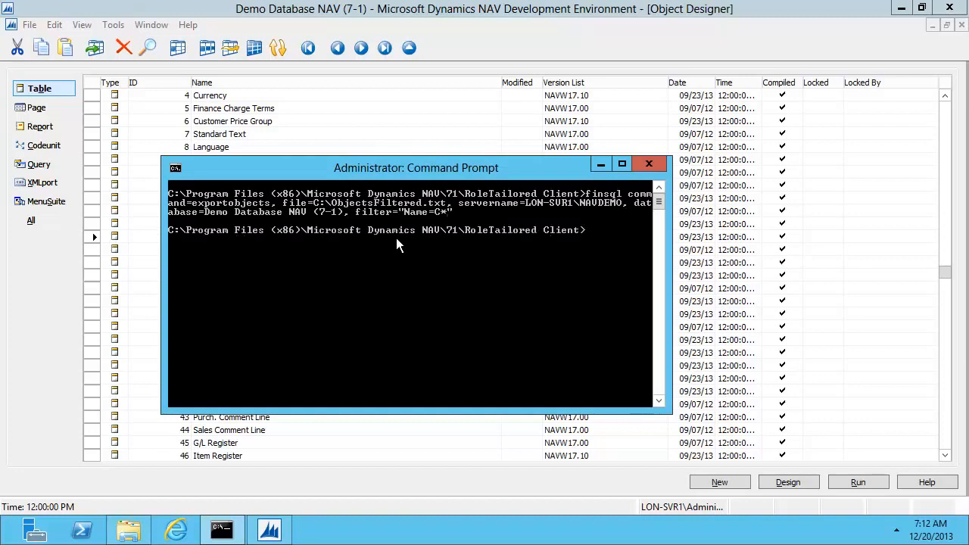
- Try to open ObjectsFiltered.txt from Local Disk (C:) in Notepad, then return to the Command Prompt
click(129, 530)
double_click(463, 315)
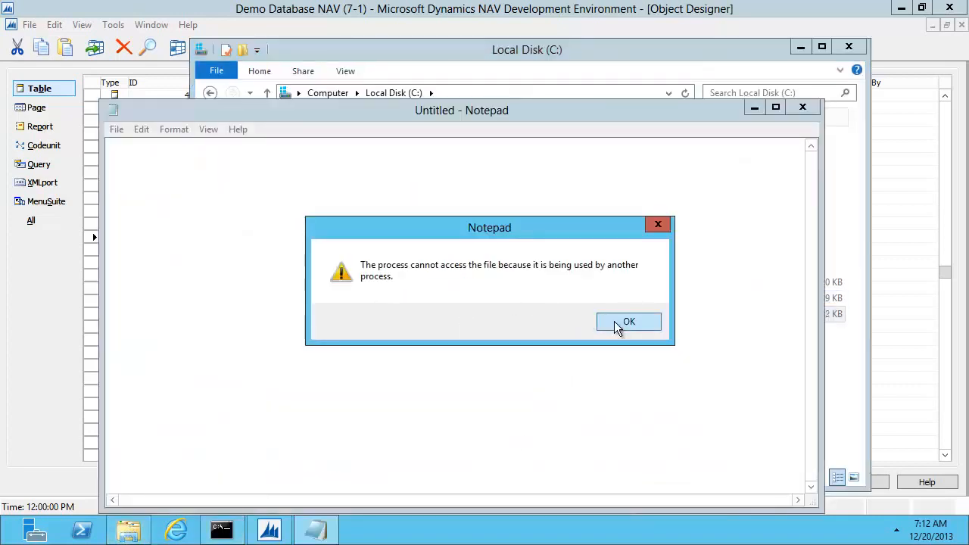
click(620, 322)
click(802, 107)
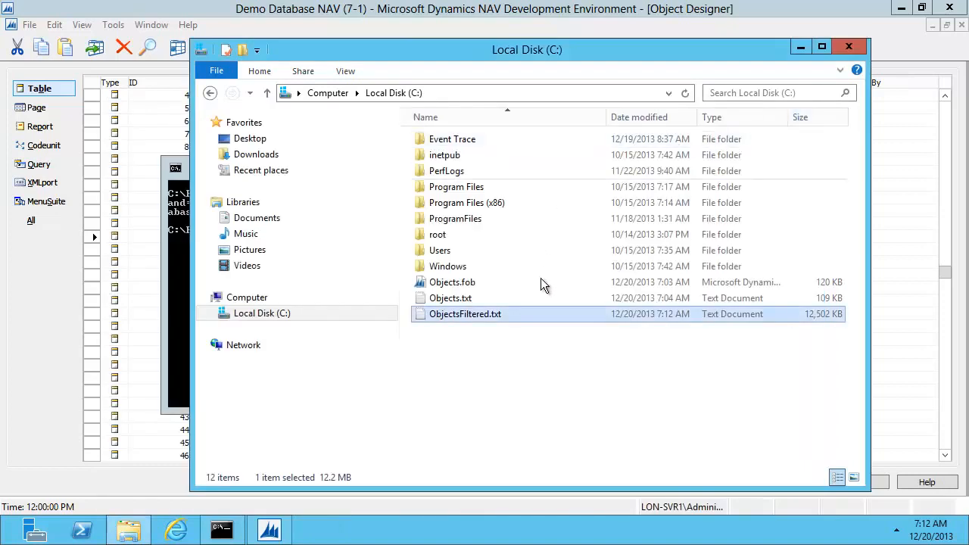
click(221, 530)
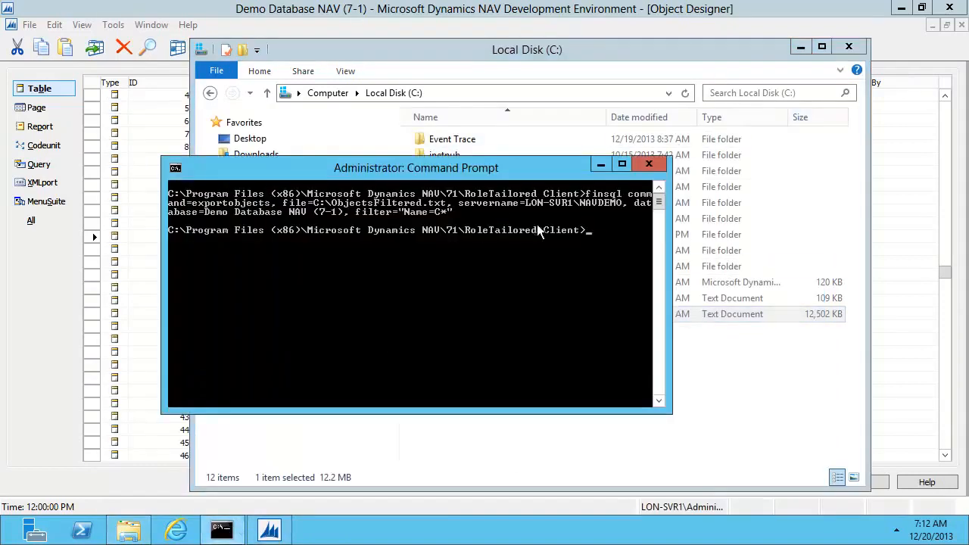
- Bring the Local Disk (C:) window forward and open ObjectsFiltered.txt in Notepad at its beginning
click(560, 54)
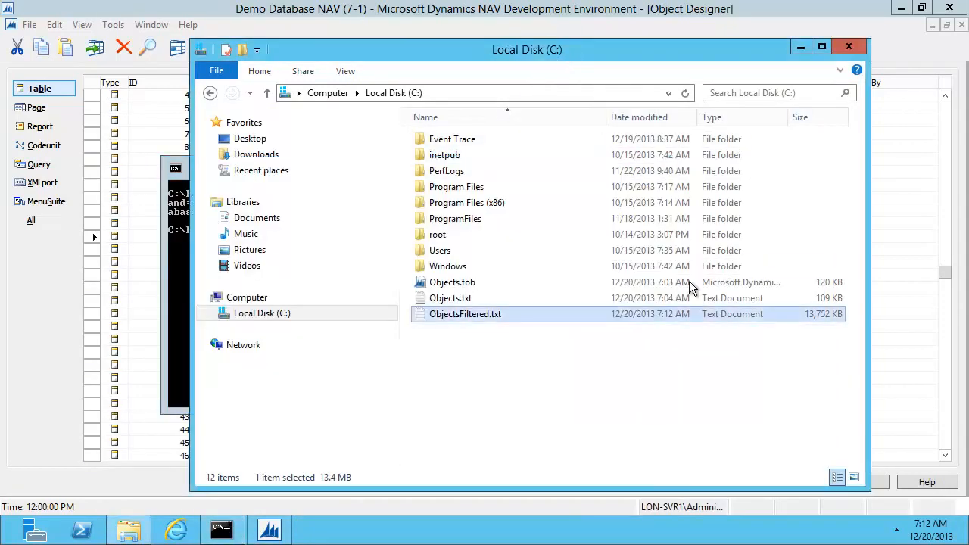
double_click(783, 315)
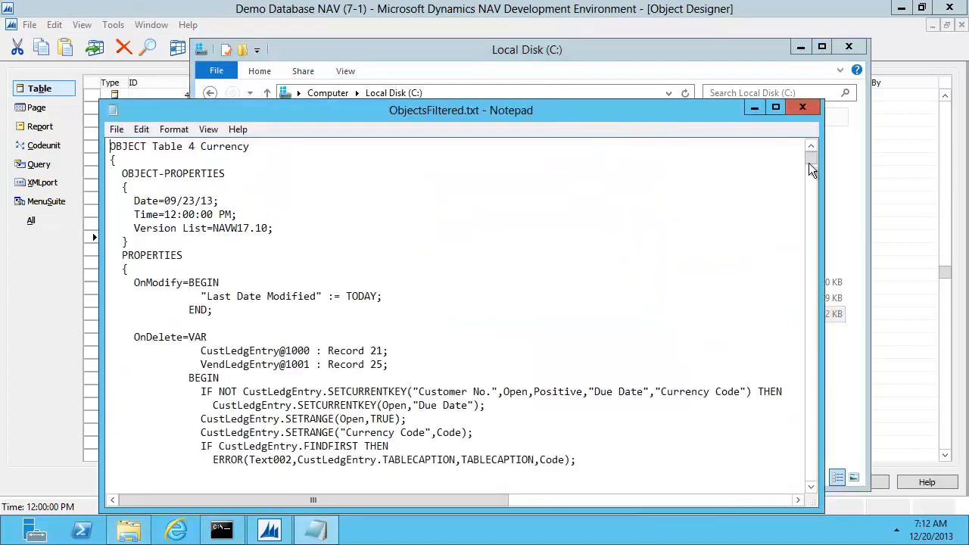
mouse_move(811, 159)
mouse_down()
mouse_move(811, 190)
mouse_move(811, 147)
mouse_up()
- Copy the word OBJECT from the first line and search through its successive occurrences in ObjectsFiltered.txt
drag(149, 146, 95, 144)
key(ctrl+c)
key(Left)
key(ctrl+f)
key(ctrl+v)
key(Return)
key(Return)
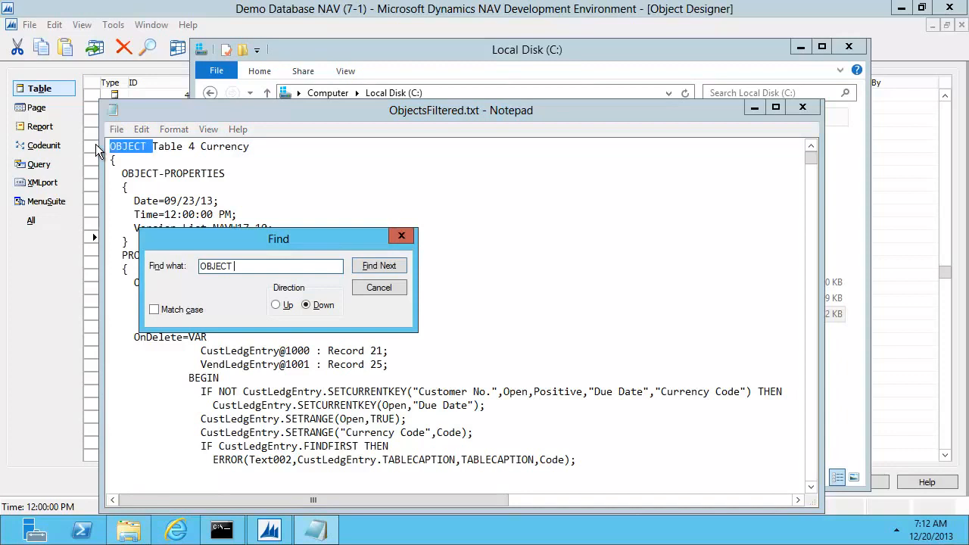
key(Return)
key(Return)
key(Return)
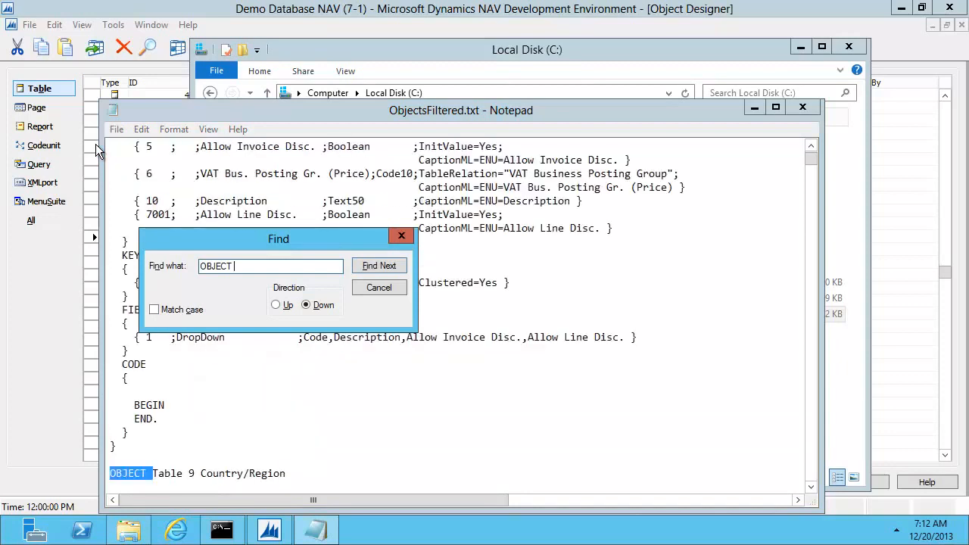
- Close the search and ObjectsFiltered.txt, and minimize the Local Disk (C:) window to return to the Command Prompt
click(402, 236)
click(804, 109)
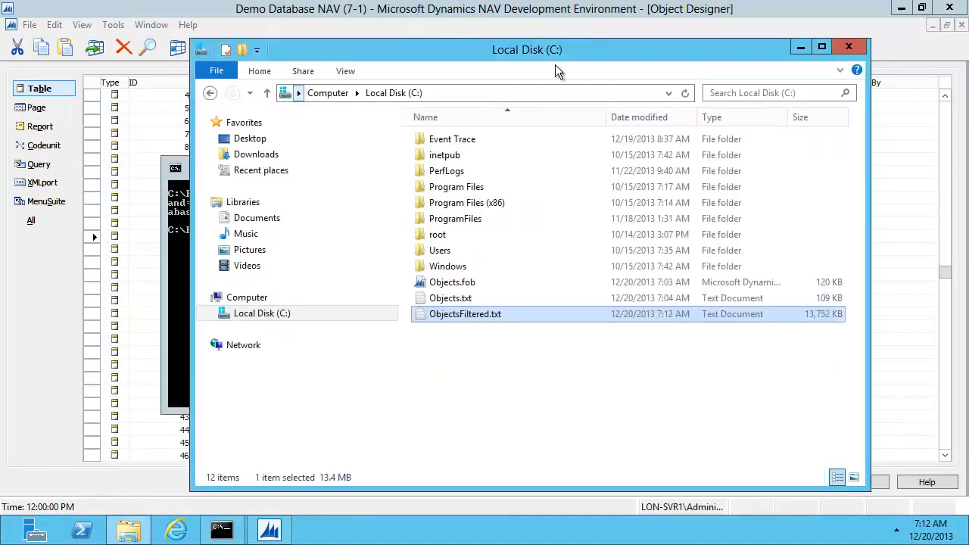
click(800, 47)
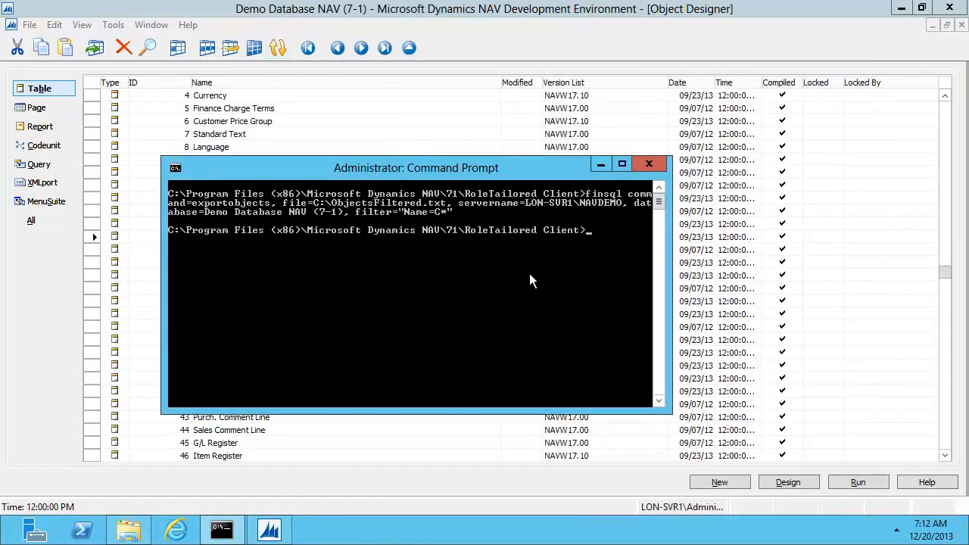
- Recall the last exportobjects command and remove the Name=C* criterion from its filter, leaving empty quotation marks
key(Up)
key(Left)
key(BackSpace)
key(BackSpace)
key(BackSpace)
key(BackSpace)
key(BackSpace)
key(BackSpace)
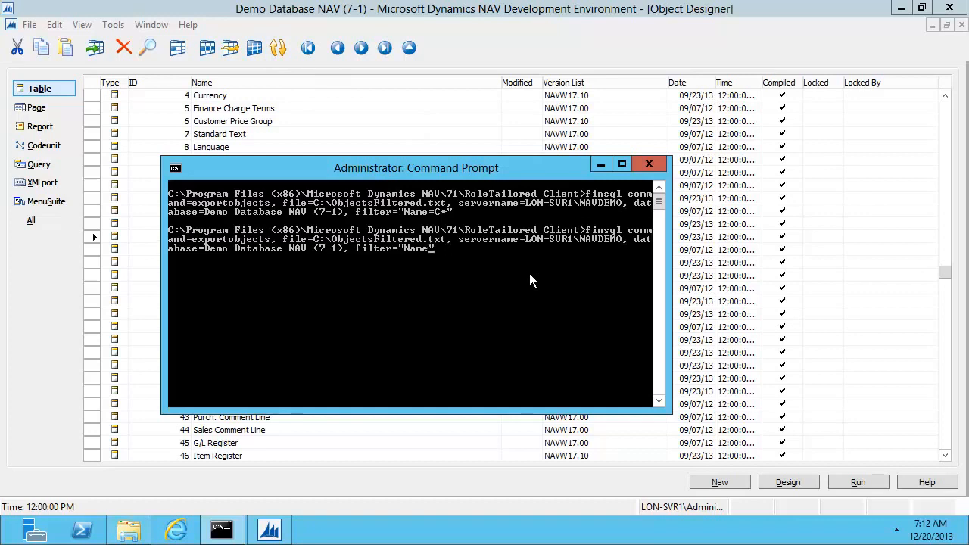
key(BackSpace)
- Try the filter "Modified=Yes" in the export command and change its value to No and finally 0
text(Modified=Yes)
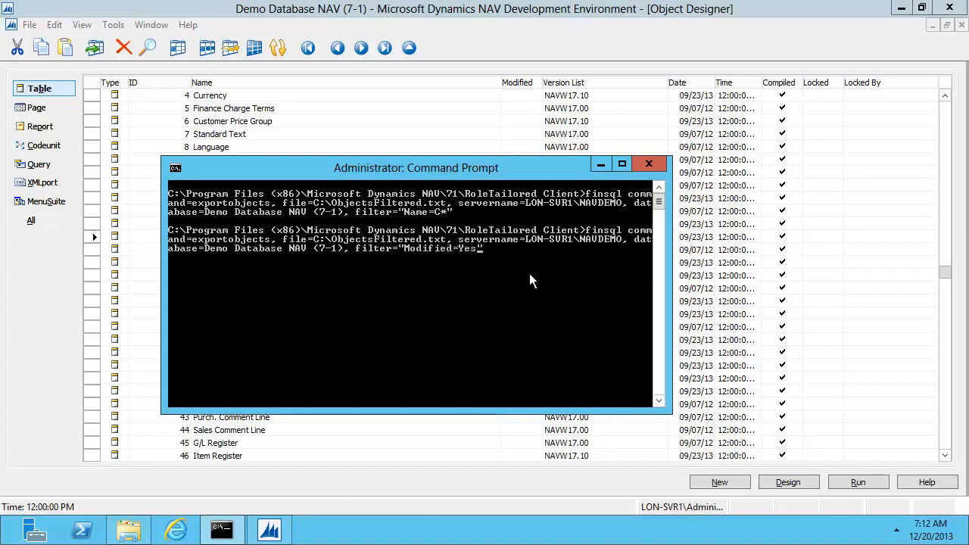
key(BackSpace)
key(BackSpace)
key(BackSpace)
text(No)
key(BackSpace)
key(BackSpace)
text(0)
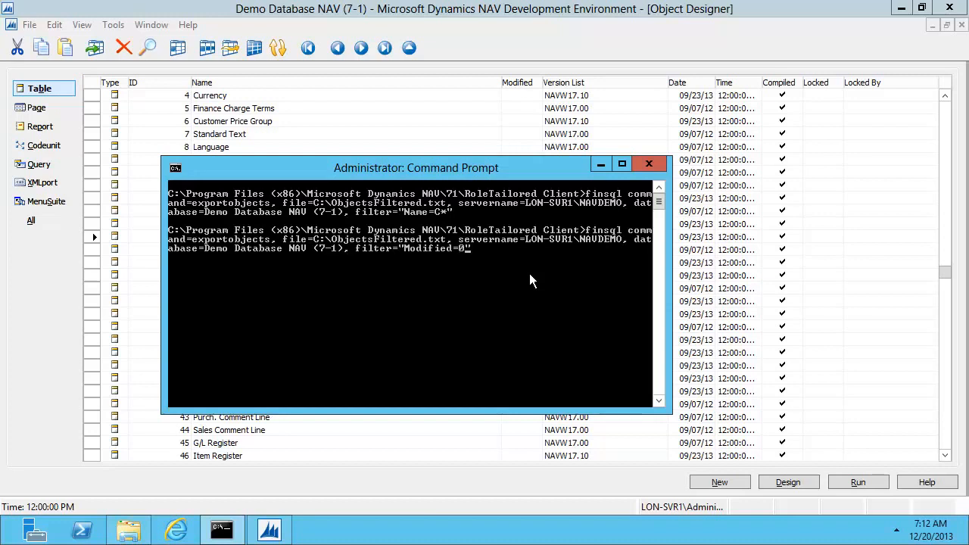
- Replace the Modified criterion in the export command's filter with "Compiled=Yes"
key(BackSpace)
key(BackSpace)
key(BackSpace)
key(BackSpace)
key(BackSpace)
key(BackSpace)
key(BackSpace)
key(BackSpace)
key(BackSpace)
key(BackSpace)
text(Comi)
key(BackSpace)
text(piled=Yes)
- Replace the Compiled criterion with "Daye=09/23/13" and run the export to C:\ObjectsFiltered.txt
key(BackSpace)
key(BackSpace)
key(BackSpace)
key(BackSpace)
key(BackSpace)
key(BackSpace)
key(BackSpace)
key(BackSpace)
key(BackSpace)
key(BackSpace)
key(BackSpace)
key(BackSpace)
text(Daye=09/23/13)
key(Return)
- Recall the export command and correct the filter's misspelled field name so that it reads "Date=09/23/13"
key(Up)
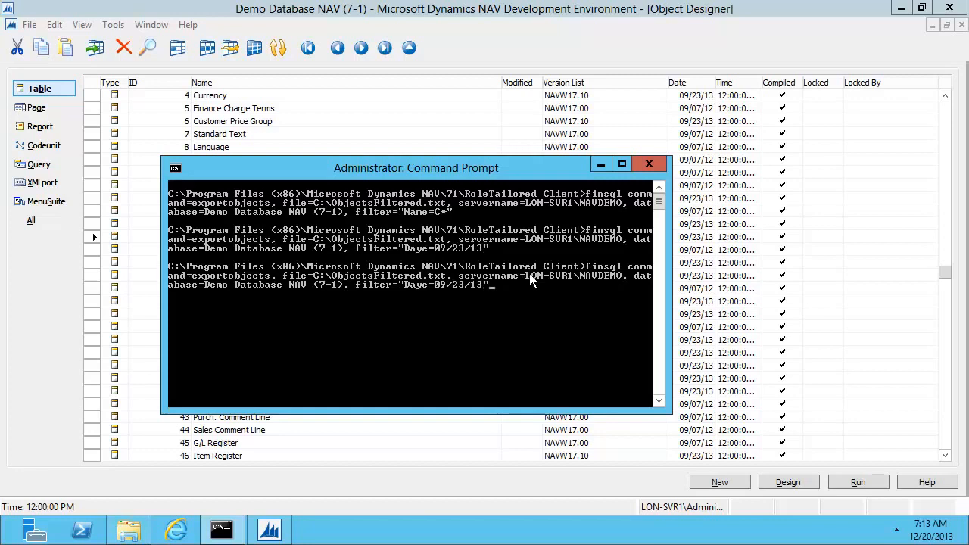
key(Left)
key(Left)
key(Left)
key(Left)
key(Left)
key(Left)
key(Left)
key(Left)
key(Left)
key(Left)
key(Left)
key(Left)
key(BackSpace)
text(t)
key(Delete)
key(Left)
text(a)
- Run the date-filtered export, check ObjectsFiltered.txt on Local Disk (C:), and return to the Command Prompt
key(Return)
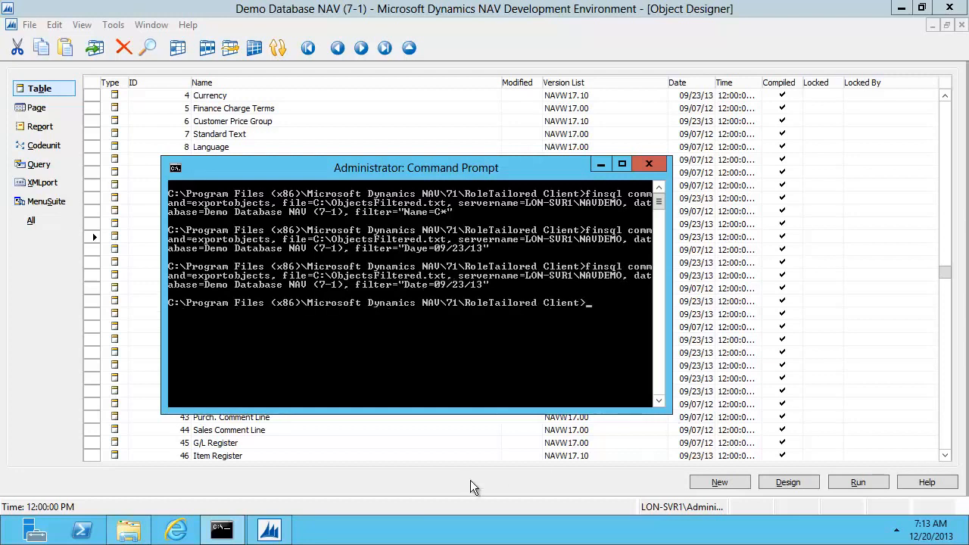
click(128, 530)
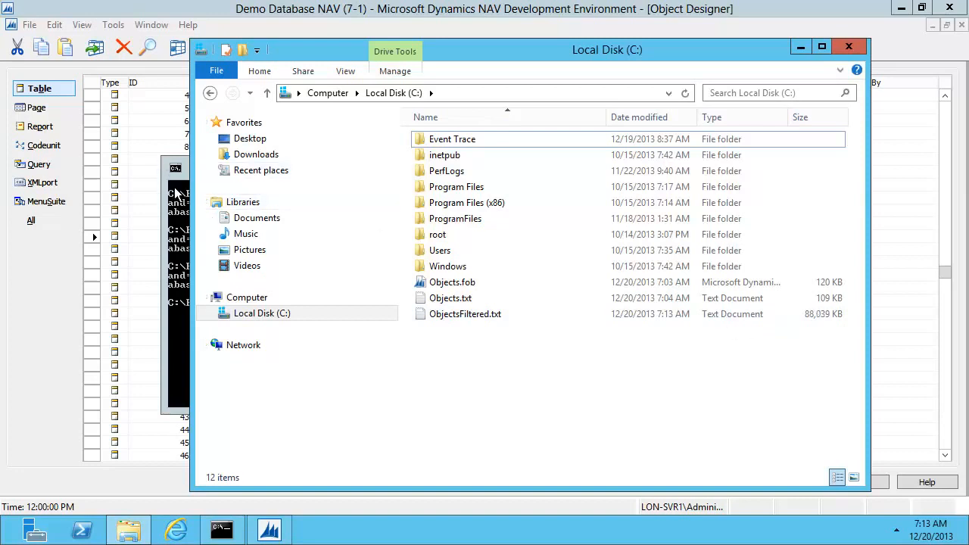
click(174, 193)
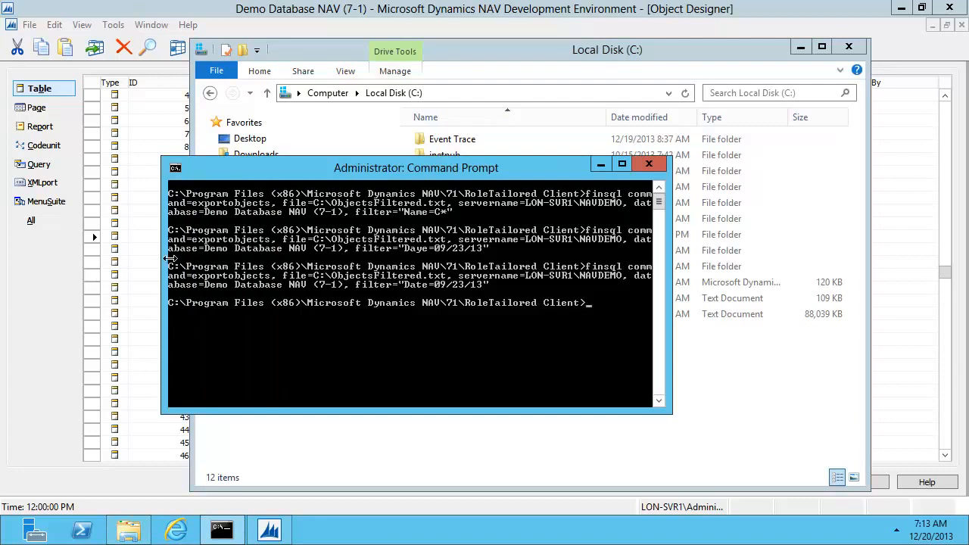
- Recall the date-filtered export command and delete the Date=09/23/13 criterion, leaving empty quotation marks in the filter
key(Up)
key(Left)
key(Left)
key(Left)
key(Left)
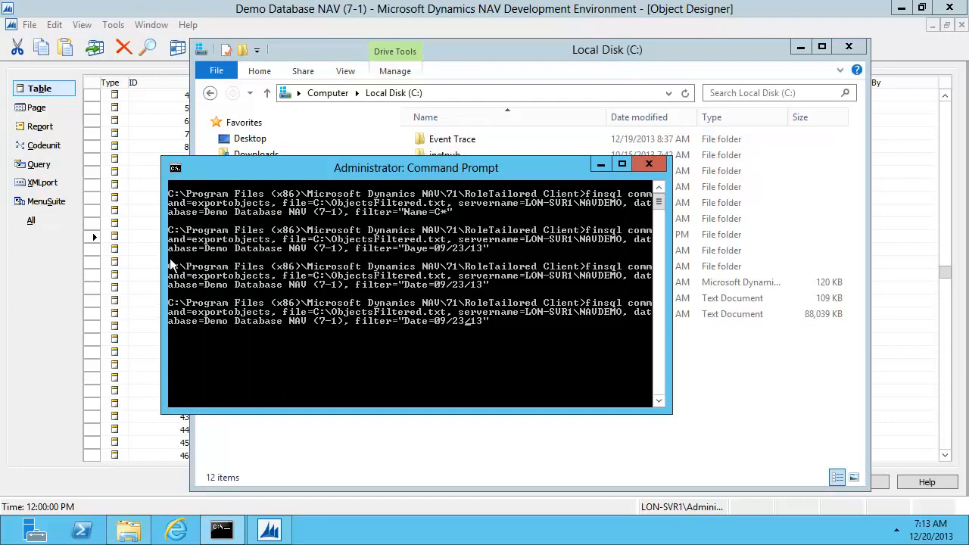
key(Left)
key(Left)
key(Left)
key(Left)
key(Right)
key(Right)
key(Right)
key(Right)
key(Right)
key(BackSpace)
key(BackSpace)
key(BackSpace)
key(BackSpace)
key(BackSpace)
key(BackSpace)
key(BackSpace)
key(BackSpace)
key(BackSpace)
key(BackSpace)
key(BackSpace)
key(BackSpace)
key(BackSpace)
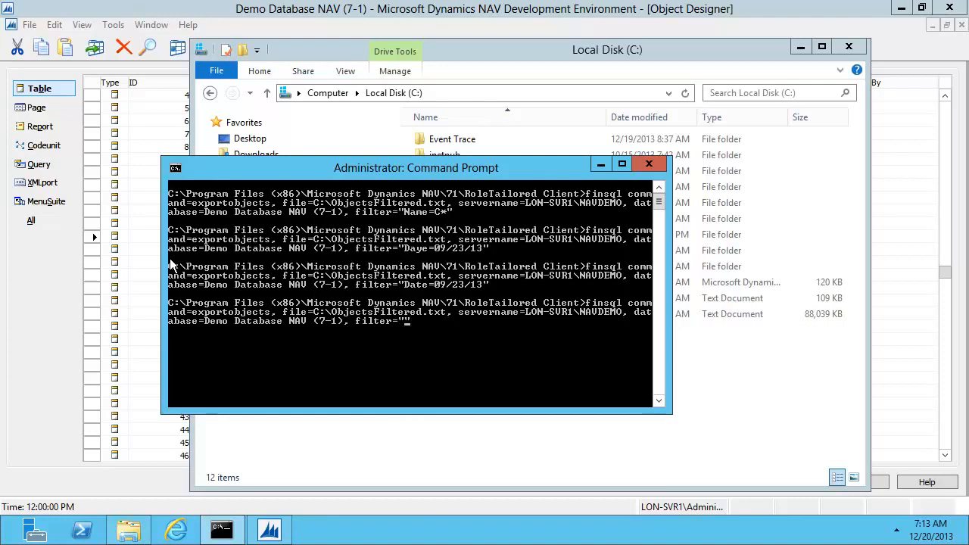
- Try "Time=12:00:00" as the export command's filter criterion and clear it again
text(Time=12:00:00)
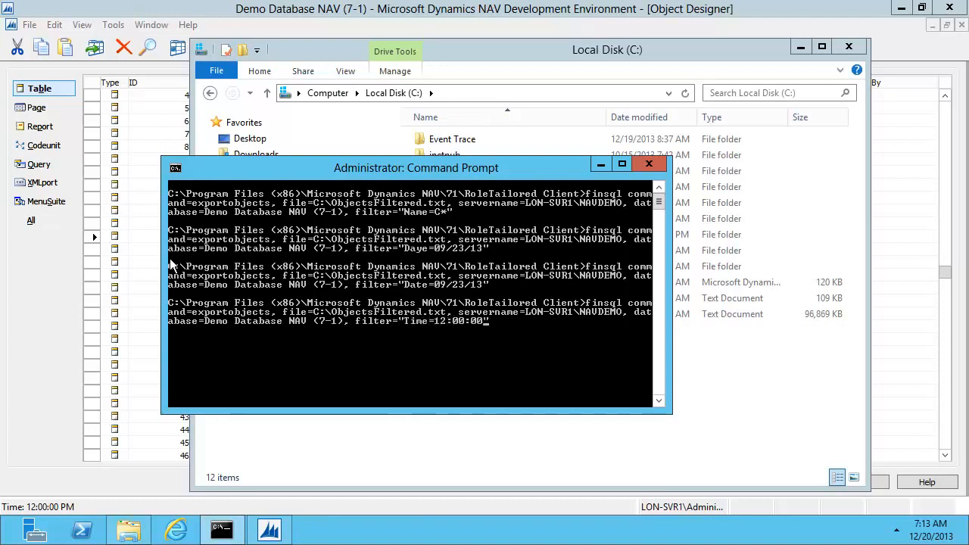
key(BackSpace)
key(BackSpace)
key(BackSpace)
key(BackSpace)
key(BackSpace)
key(BackSpace)
key(BackSpace)
key(BackSpace)
key(BackSpace)
key(BackSpace)
key(BackSpace)
key(BackSpace)
key(BackSpace)
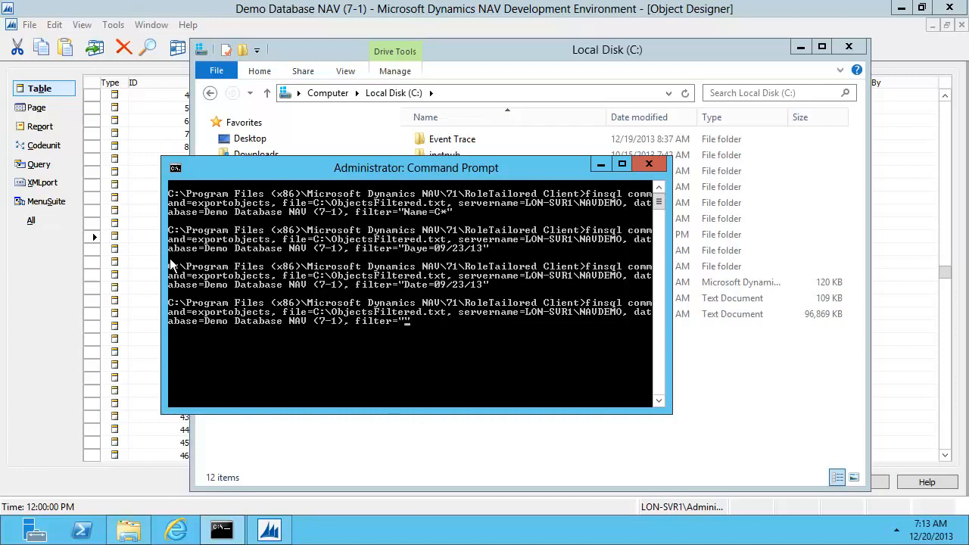
- Try "Version List=" as the export command's filter criterion and clear it again
text(Version Lis)
text(t)
text(=)
key(BackSpace)
key(BackSpace)
key(BackSpace)
key(BackSpace)
key(BackSpace)
key(BackSpace)
key(BackSpace)
key(BackSpace)
key(BackSpace)
key(BackSpace)
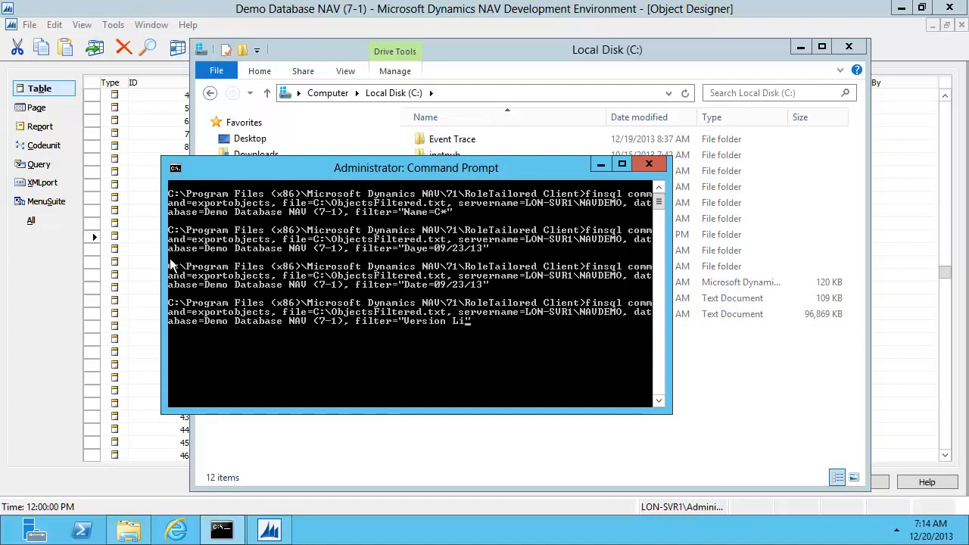
key(BackSpace)
key(BackSpace)
key(BackSpace)
- Try "Locked=" and "Locked By=" as filter criteria in the export command and clear them again
text(Locked=)
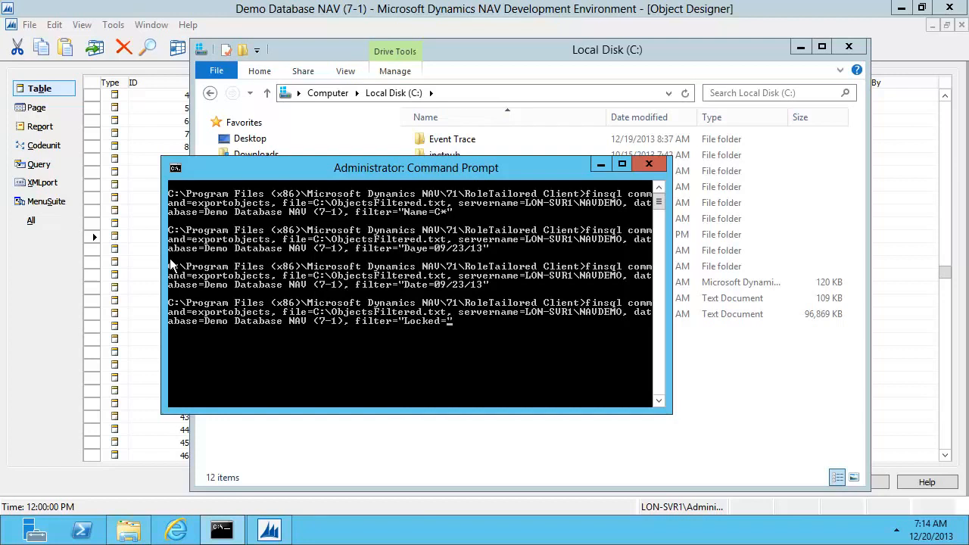
key(BackSpace)
key(BackSpace)
key(BackSpace)
key(BackSpace)
text(ked By=)
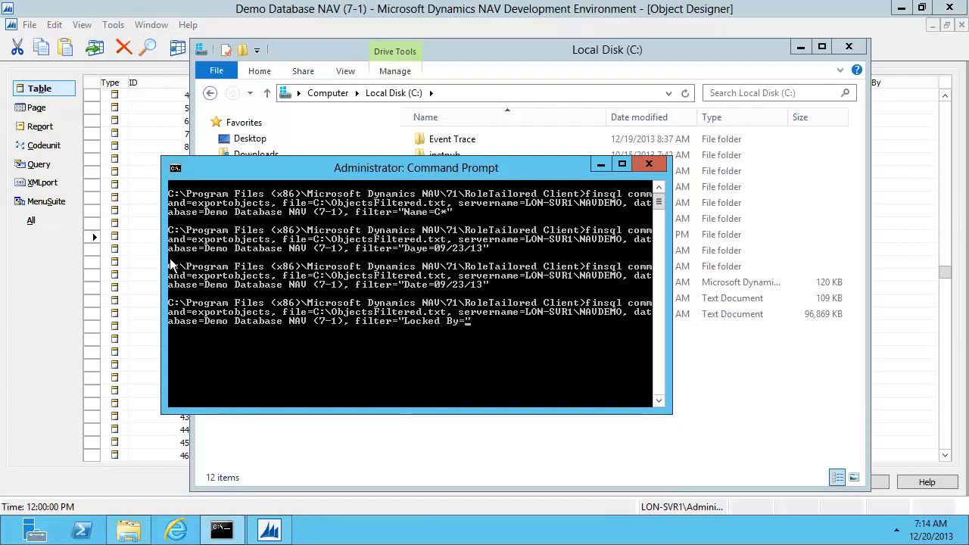
key(BackSpace)
key(BackSpace)
key(BackSpace)
key(BackSpace)
key(BackSpace)
key(BackSpace)
key(BackSpace)
key(BackSpace)
key(BackSpace)
key(BackSpace)
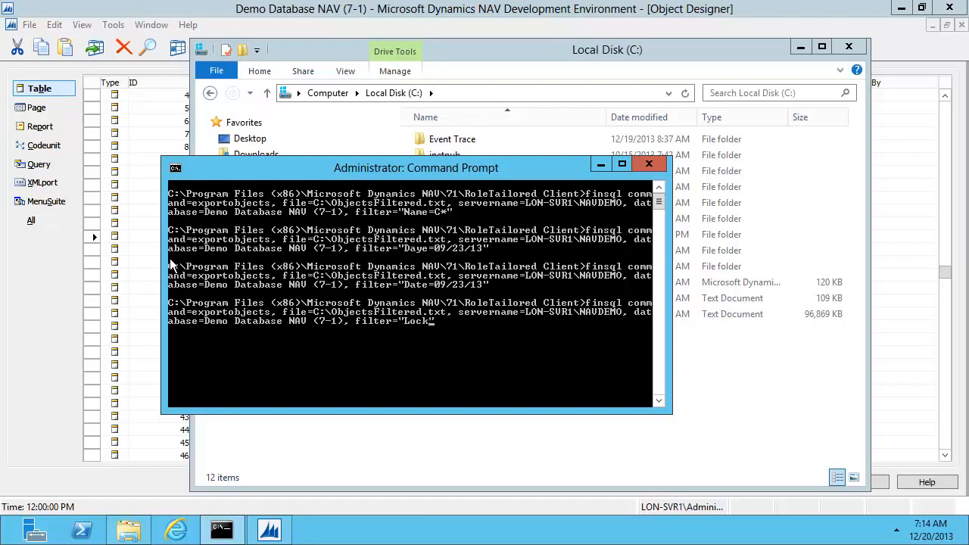
- Complete the export command with the filter "Type=Table;Name=Cust*" and run it to write C:\ObjectsFiltered.txt
text(")
text(Type=T)
text(able)
text(;)
text(Name=)
text(Cust)
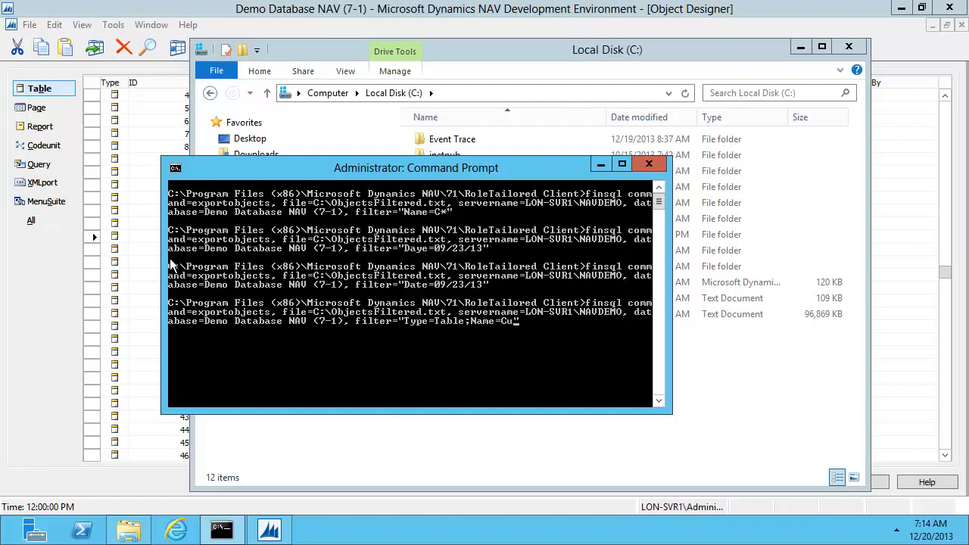
text(*)
key(Return)
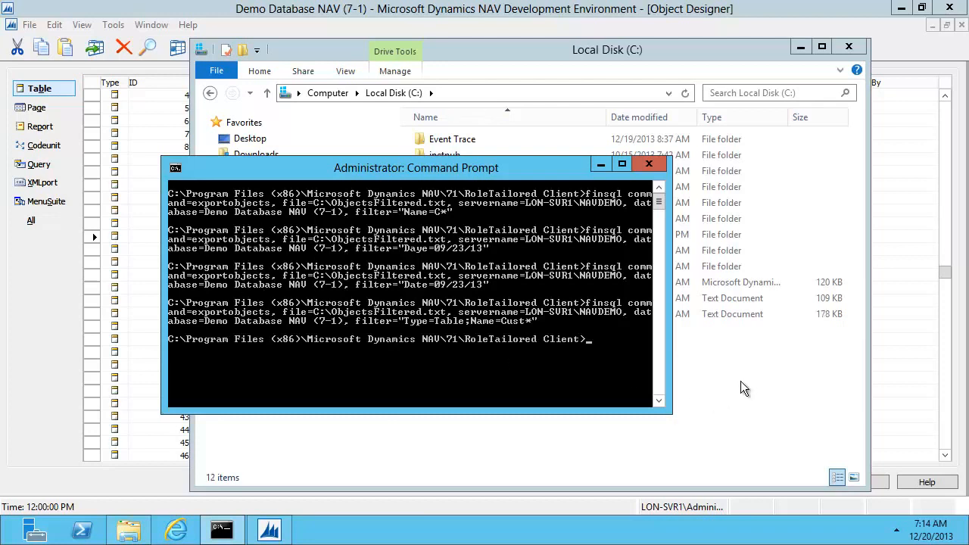
- Check the exported file in File Explorer, then switch to Object Designer and import the text file ObjectsFiltered.txt
click(790, 370)
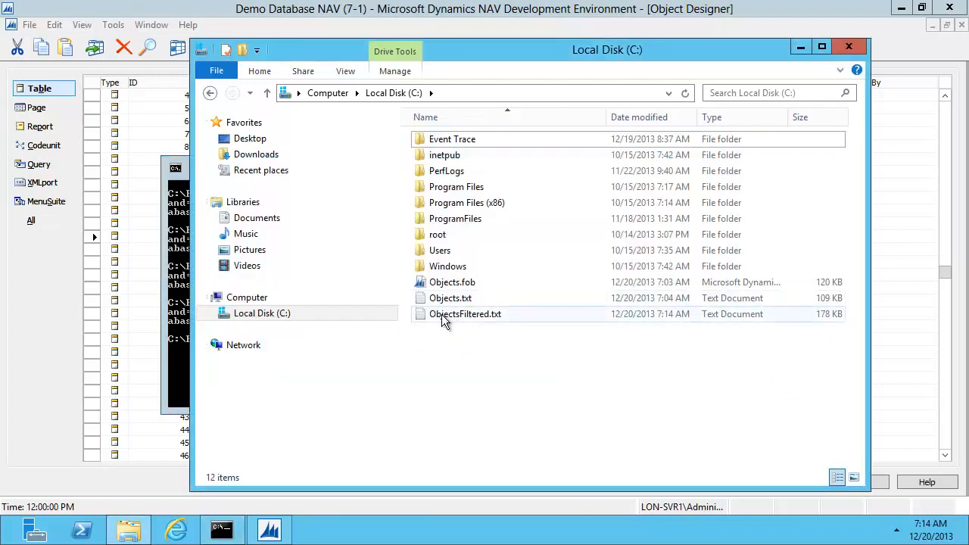
click(160, 20)
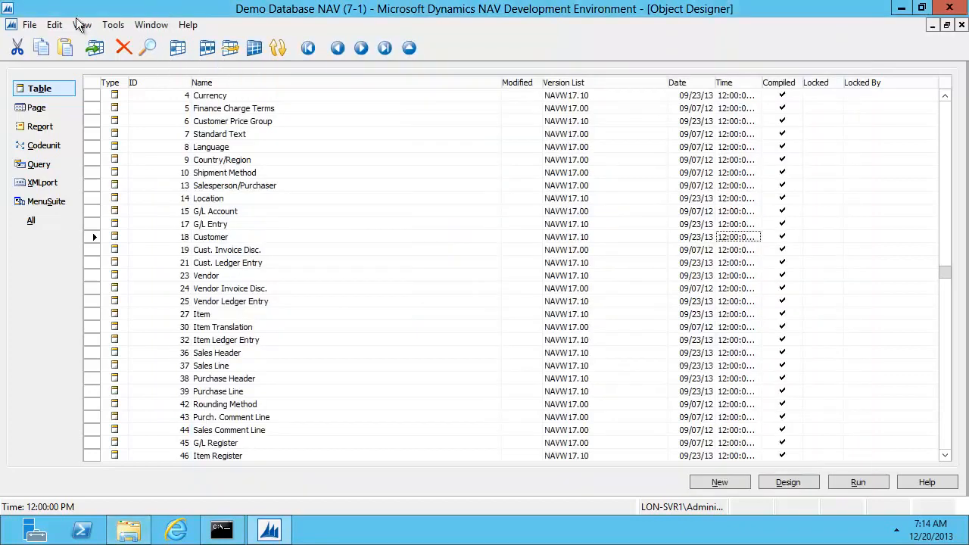
click(30, 24)
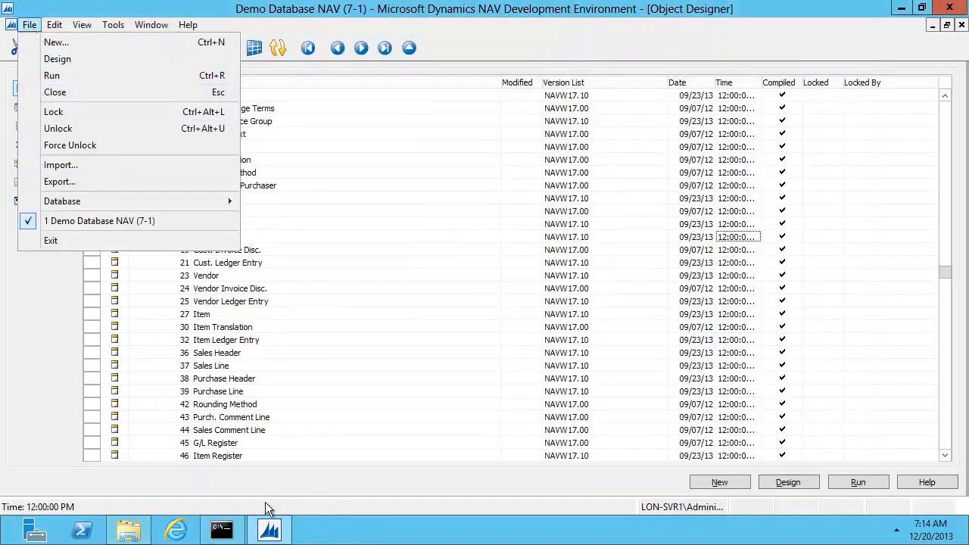
click(64, 162)
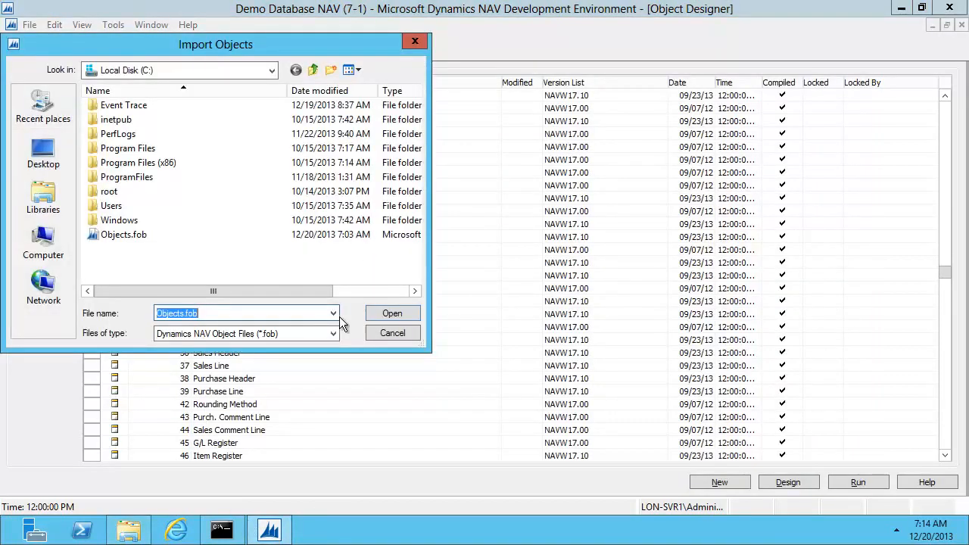
click(214, 337)
click(198, 353)
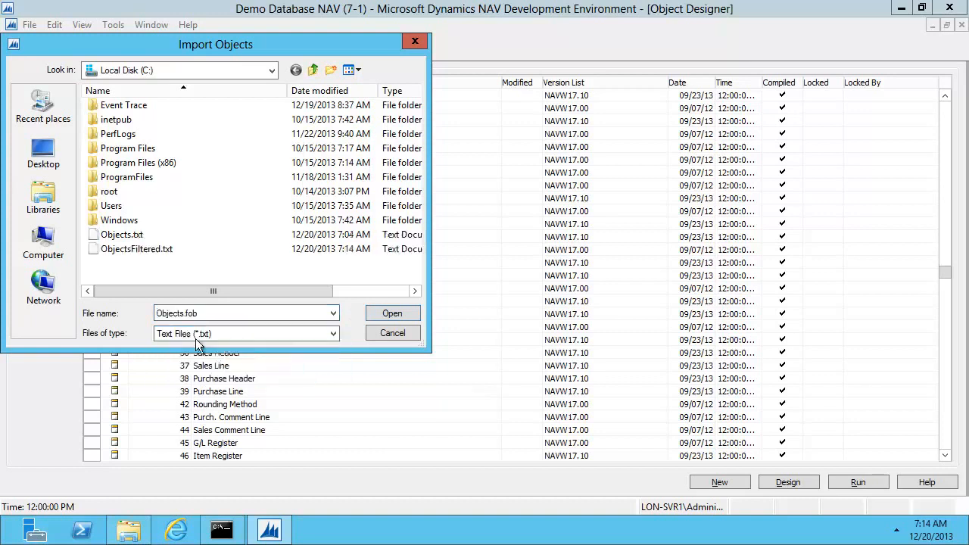
click(130, 248)
click(383, 316)
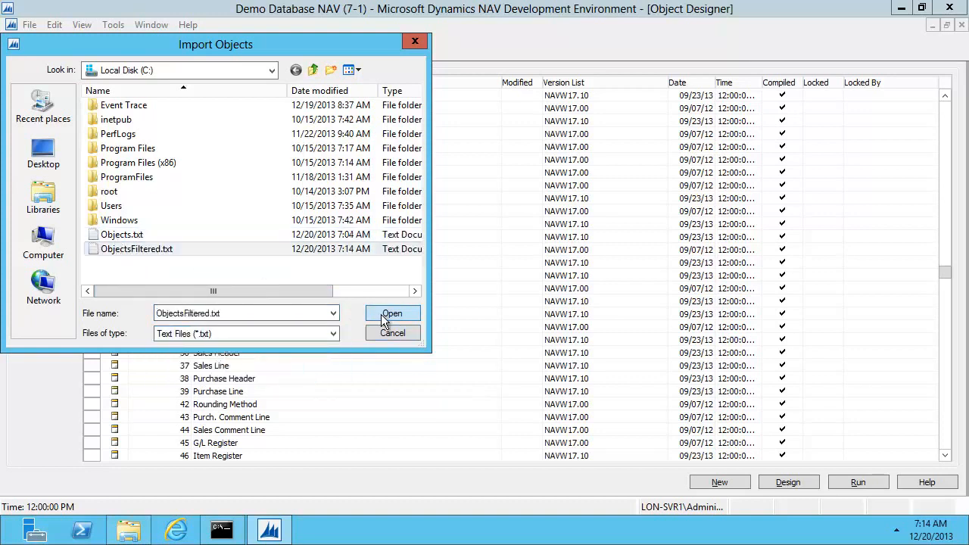
- Filter the table list on the Customer table's Compiled value to show only uncompiled tables
key(Right)
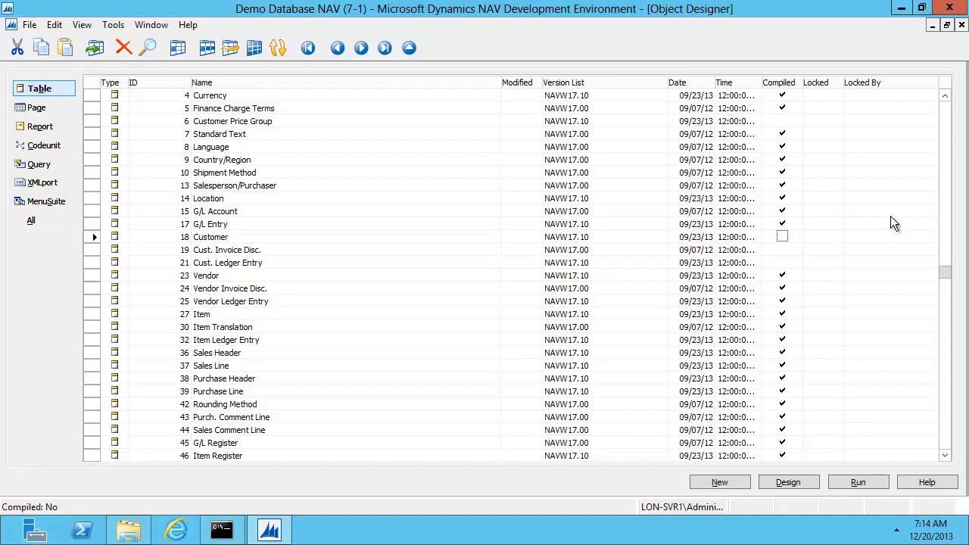
key(F7)
key(Return)
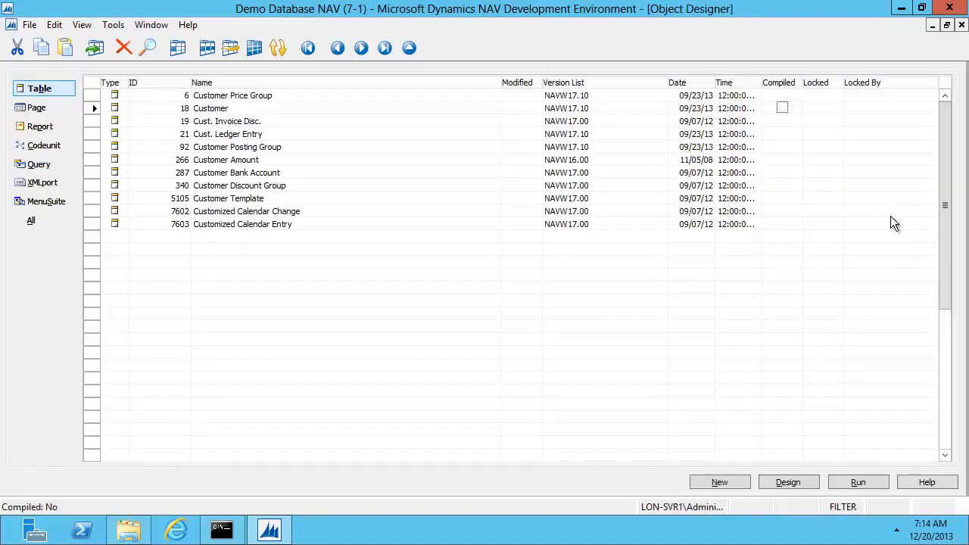
- Examine the filtered list of uncompiled tables from the first to the last entry and back
key(Up)
key(Left)
key(Home)
key(Down)
key(Down)
key(Down)
key(Down)
key(Down)
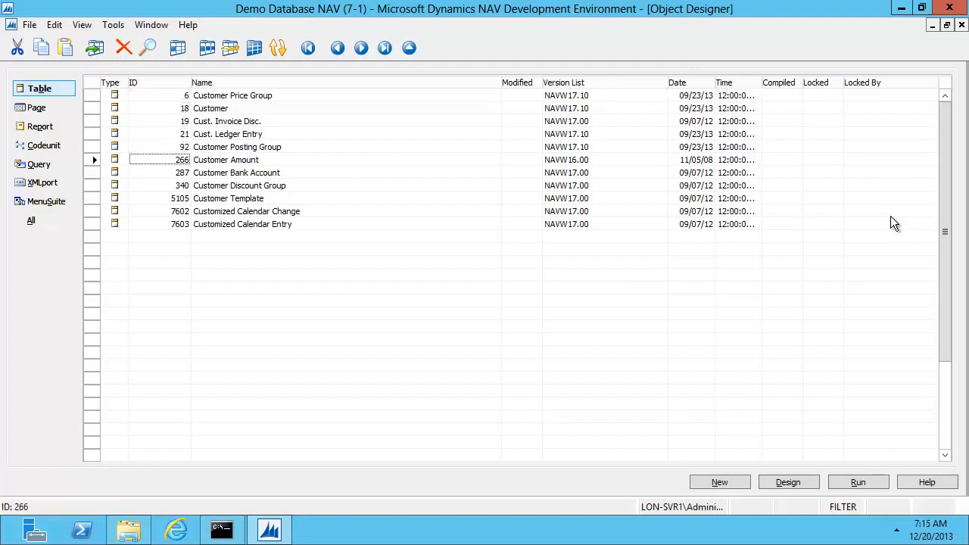
key(Down)
key(Down)
key(Down)
key(Down)
key(Down)
key(Up)
key(Up)
key(Up)
key(Up)
key(Up)
key(Up)
key(Up)
key(Up)
key(Up)
key(Up)
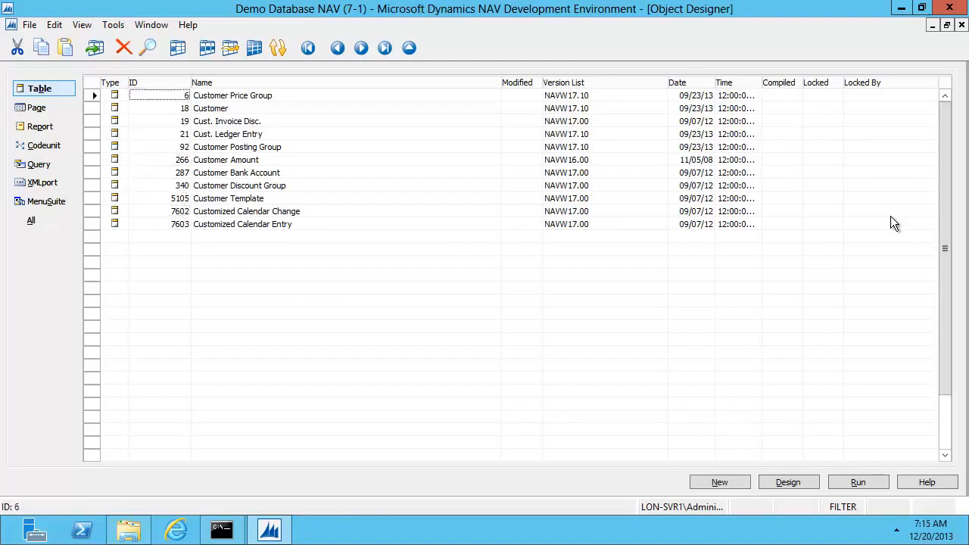
- Switch to Command Prompt, recall the filtered export command, change exportobjects to compileobjects and run it
click(222, 530)
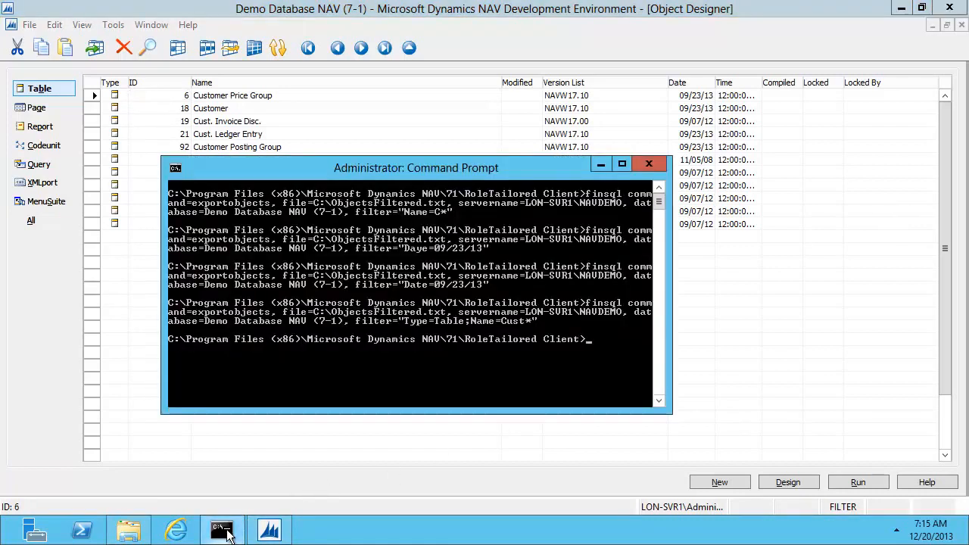
key(Up)
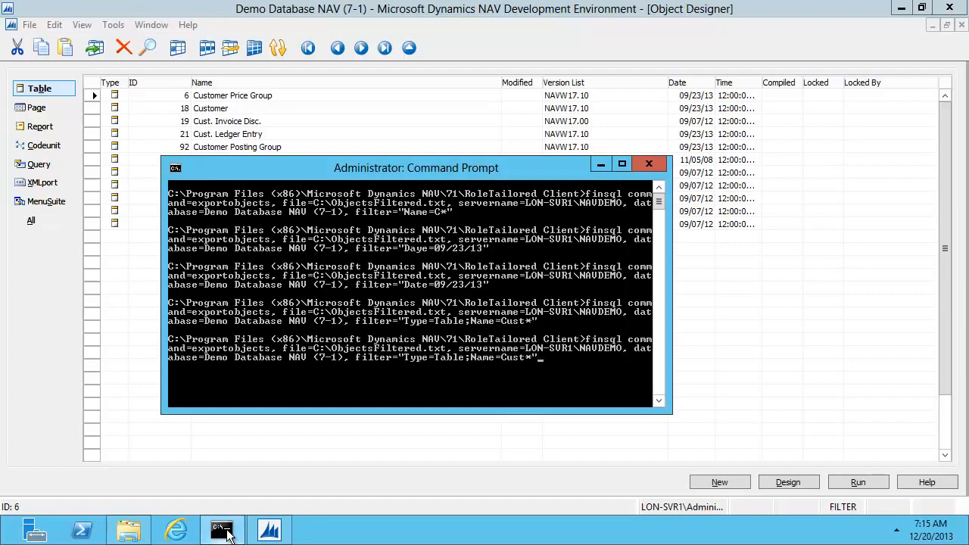
key(ctrl+Left)
key(Left)
key(Left)
key(Left)
key(Left)
key(Left)
key(Left)
key(Left)
key(Left)
key(Left)
key(BackSpace)
key(BackSpace)
key(BackSpace)
key(BackSpace)
key(BackSpace)
key(BackSpace)
text(compi)
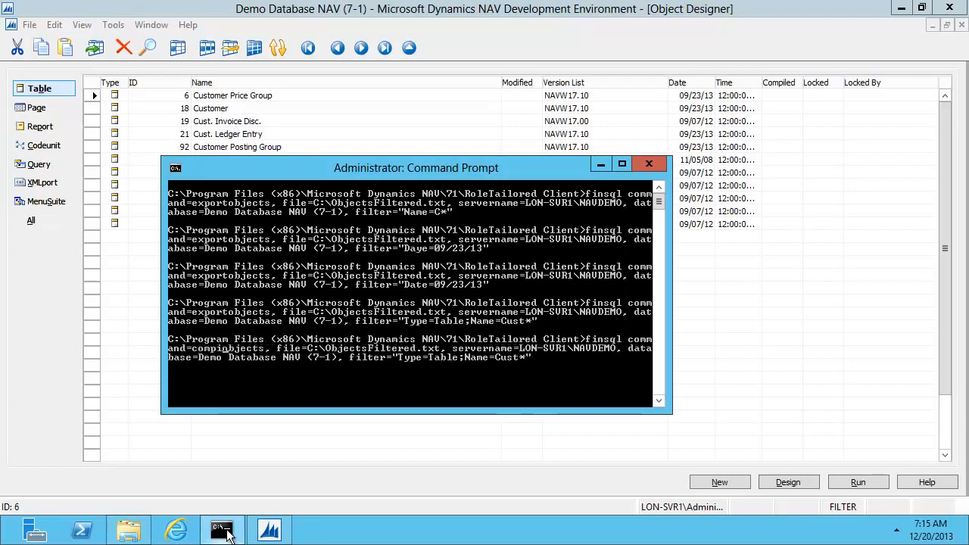
text(le)
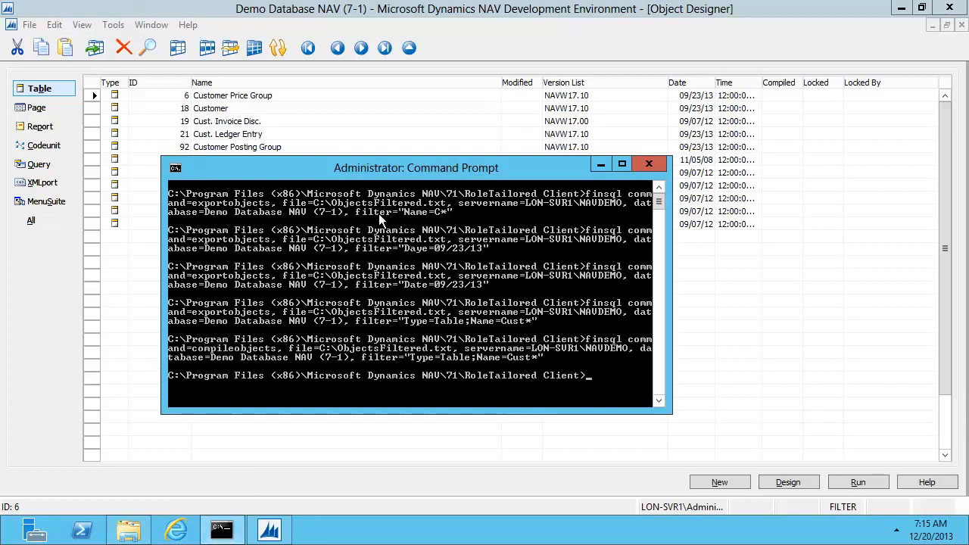
- Review the Compiled=No table filter in Object Designer, then show all tables from the first one
click(562, 34)
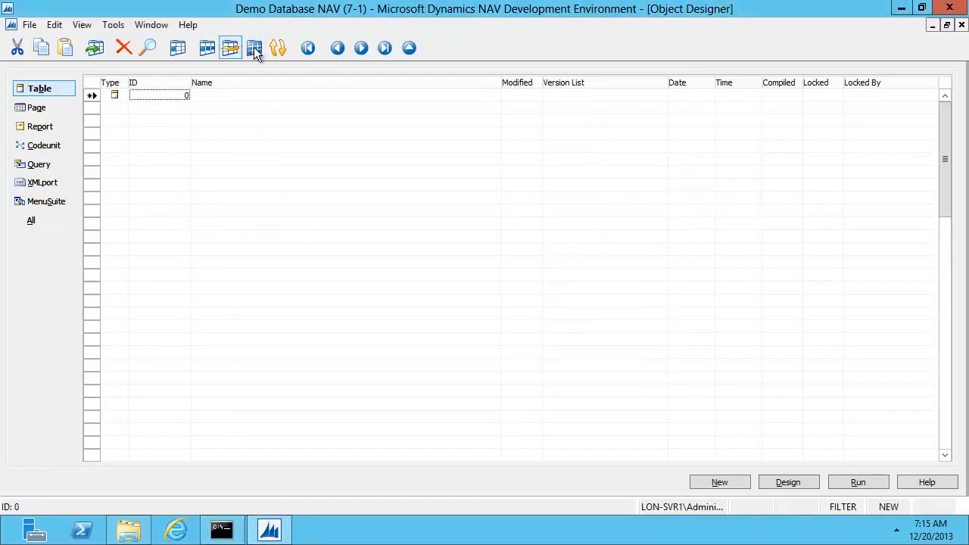
click(207, 48)
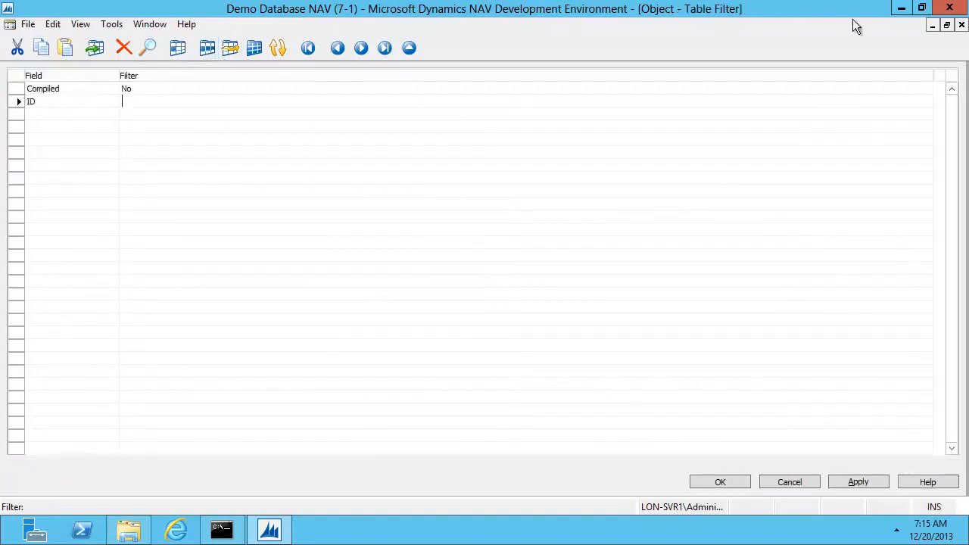
key(Return)
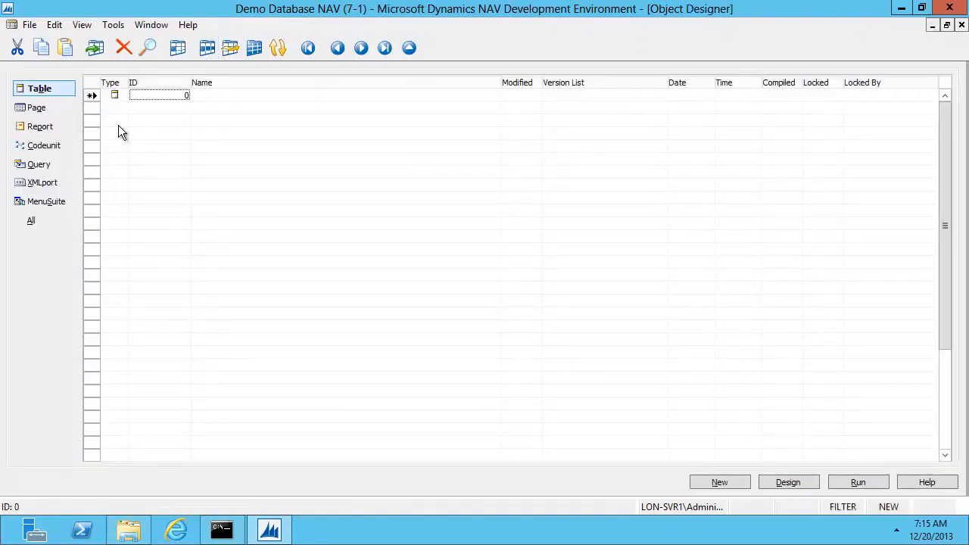
click(254, 48)
key(ctrl+Home)
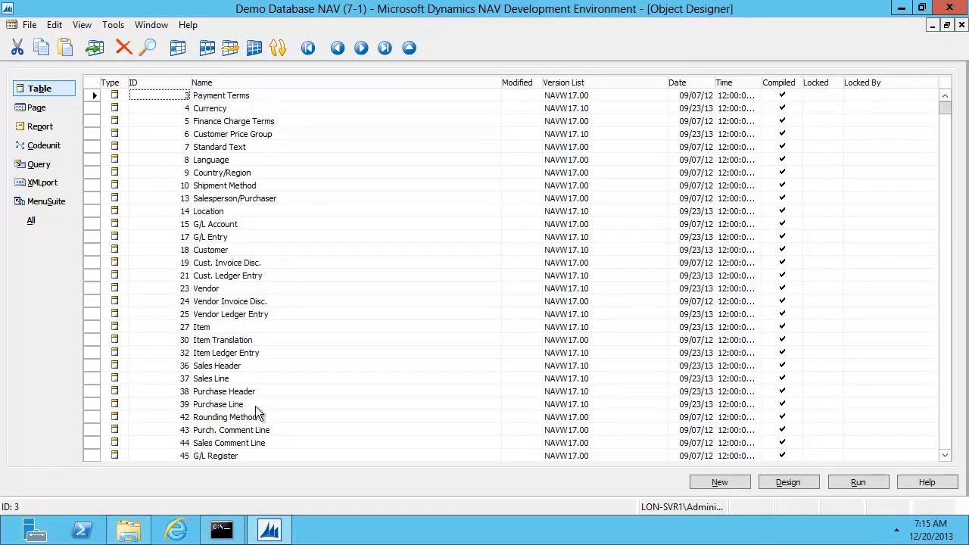
- Switch to Command Prompt, recall the compile command and replace its filter with "Name=Cust*|Vend*"
click(223, 532)
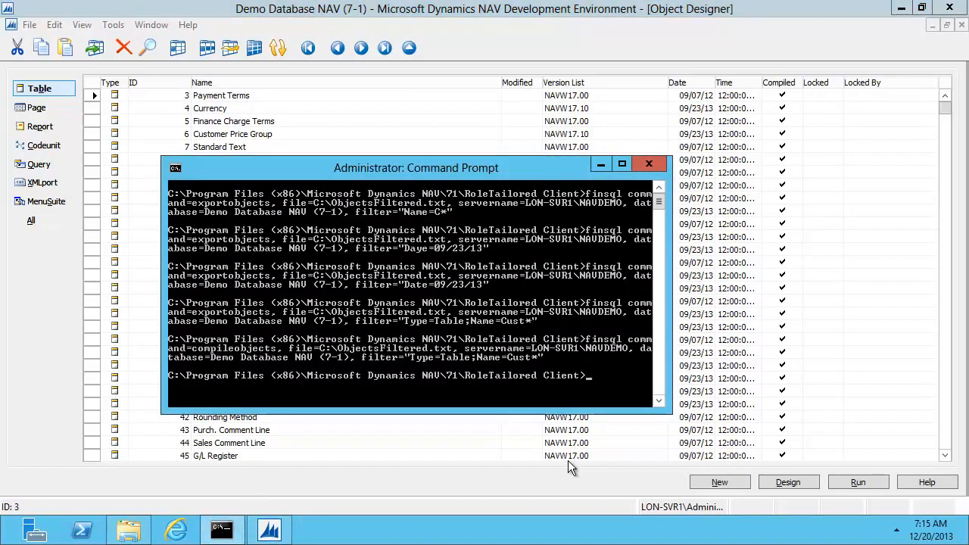
key(Up)
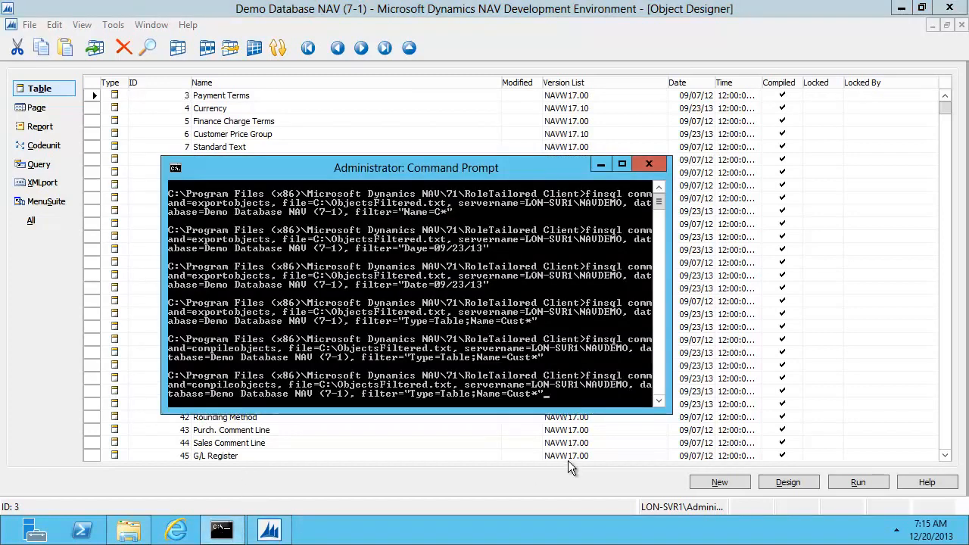
key(BackSpace)
key(BackSpace)
key(BackSpace)
key(BackSpace)
key(BackSpace)
key(BackSpace)
key(BackSpace)
key(BackSpace)
key(BackSpace)
key(BackSpace)
key(BackSpace)
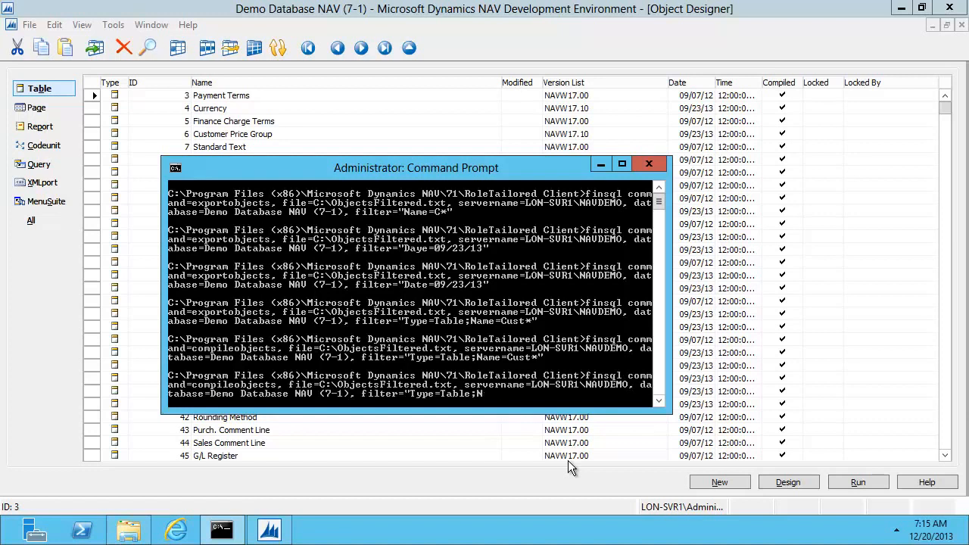
key(BackSpace)
key(BackSpace)
key(BackSpace)
key(BackSpace)
key(BackSpace)
key(BackSpace)
key(BackSpace)
key(BackSpace)
key(BackSpace)
key(BackSpace)
key(BackSpace)
key(BackSpace)
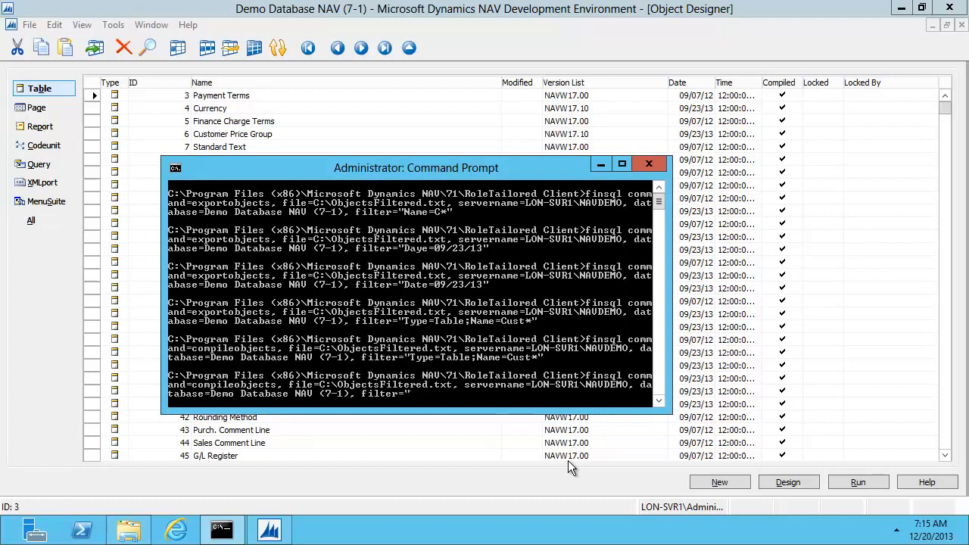
text(Name=Cust*"Name)
key(BackSpace)
key(BackSpace)
key(BackSpace)
key(BackSpace)
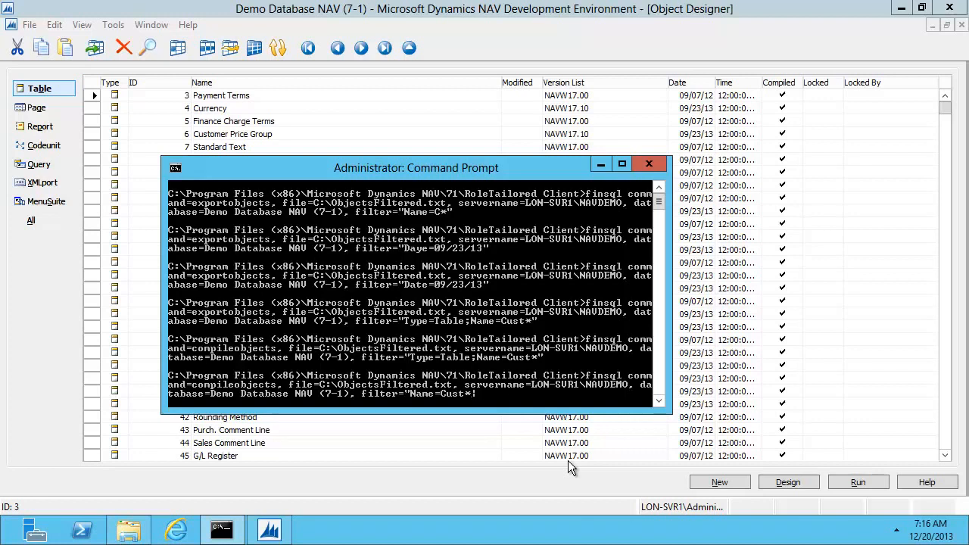
text(Vend*")
- Change compileobjects to exportobjects in the command and run it with the Cust*|Vend* name filter
key(Left)
key(Left)
key(Left)
key(Left)
key(Left)
key(Left)
key(Left)
key(BackSpace)
key(BackSpace)
key(BackSpace)
key(BackSpace)
key(BackSpace)
key(BackSpace)
key(BackSpace)
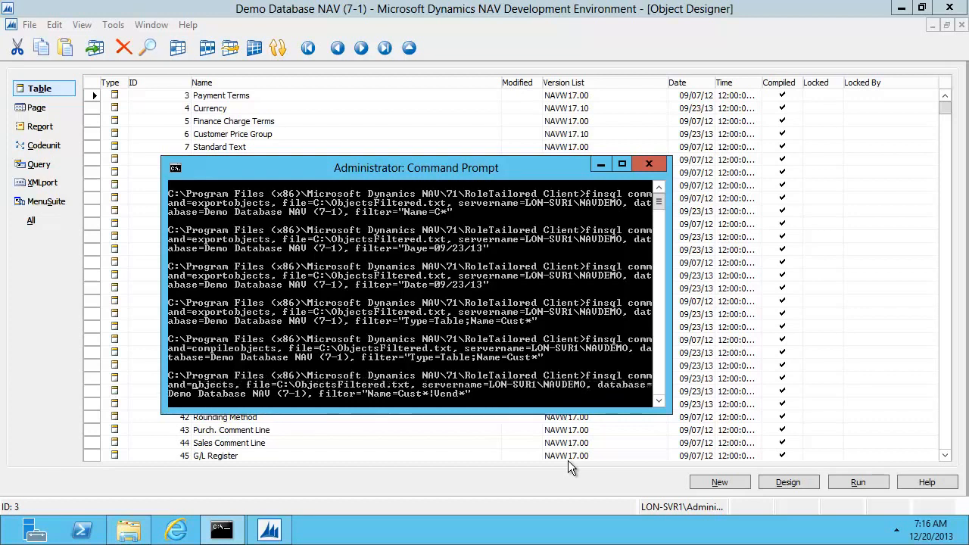
text(export)
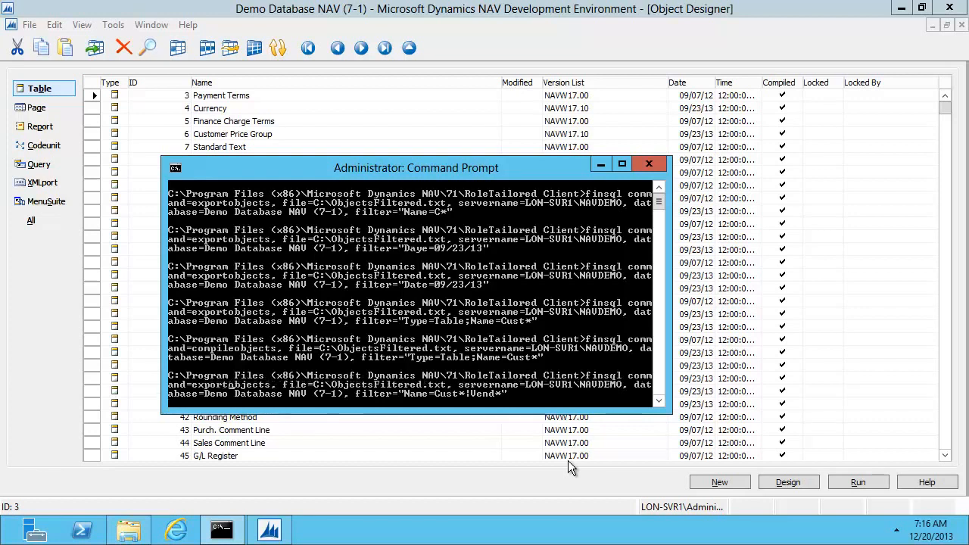
key(ctrl+Right)
key(ctrl+Right)
key(ctrl+Right)
key(ctrl+Right)
key(ctrl+Right)
key(ctrl+Right)
key(ctrl+Right)
key(Return)
- Check the newly exported ObjectsFiltered.txt in File Explorer and import it as a text file in Object Designer
click(128, 530)
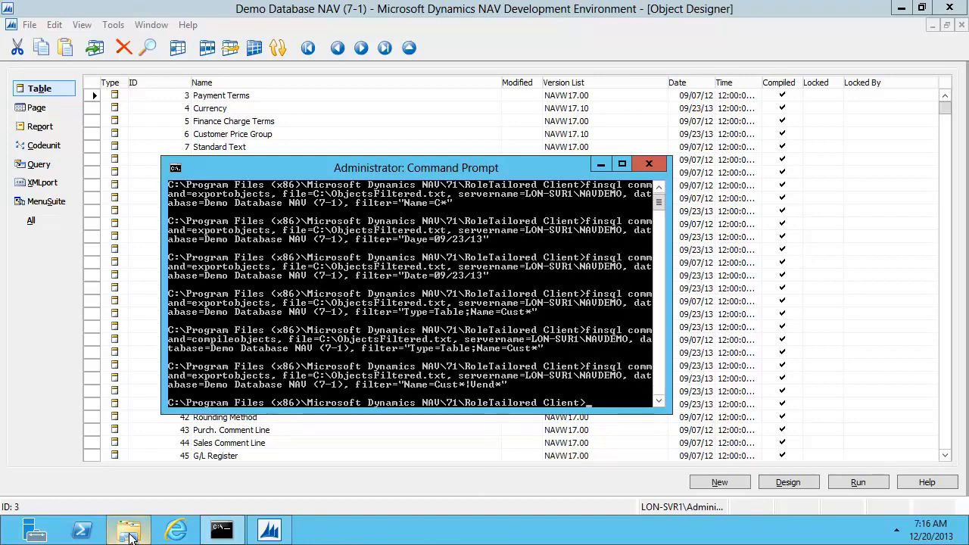
click(471, 315)
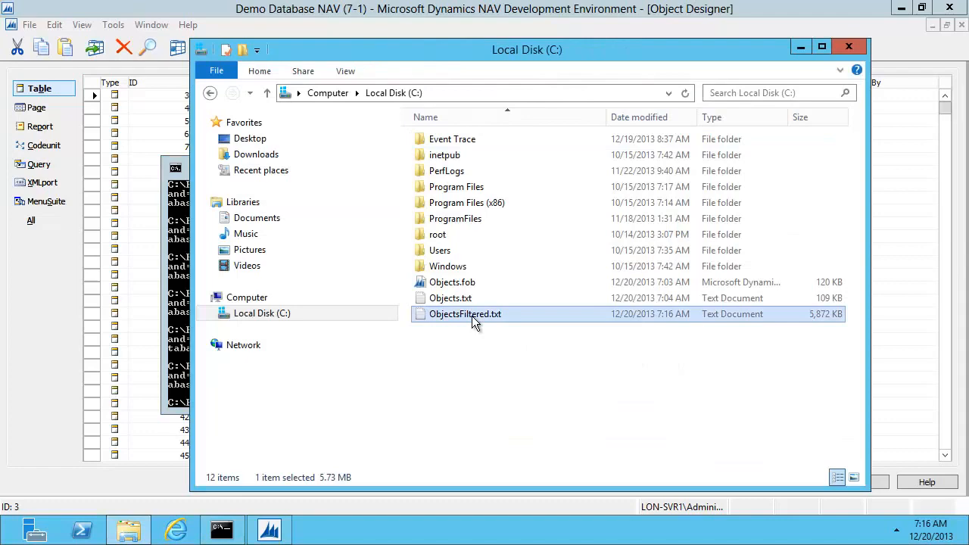
click(303, 9)
click(29, 24)
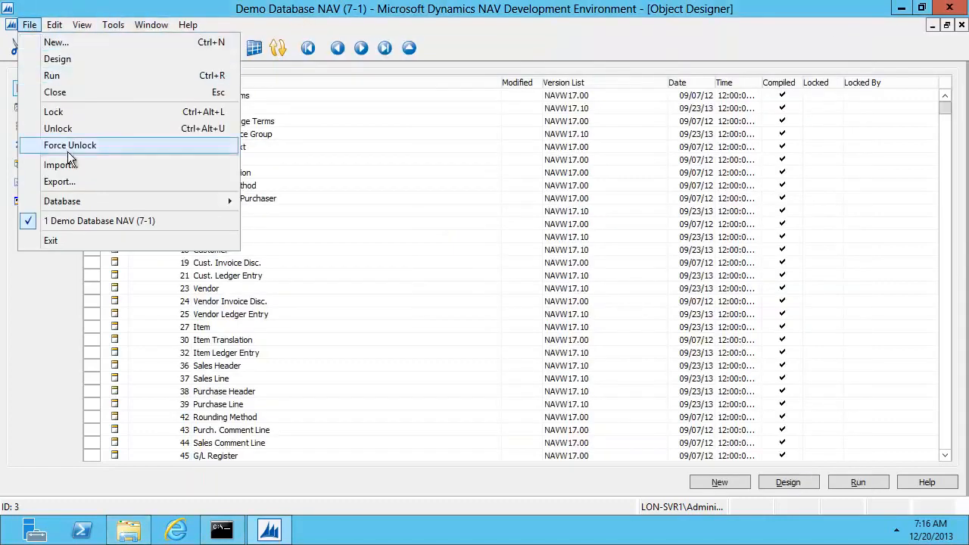
click(65, 163)
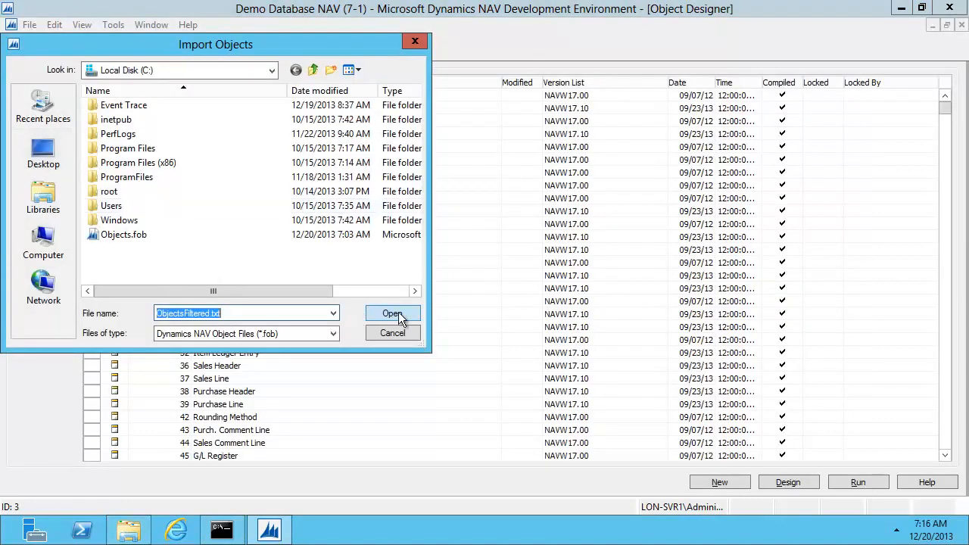
click(265, 333)
click(193, 353)
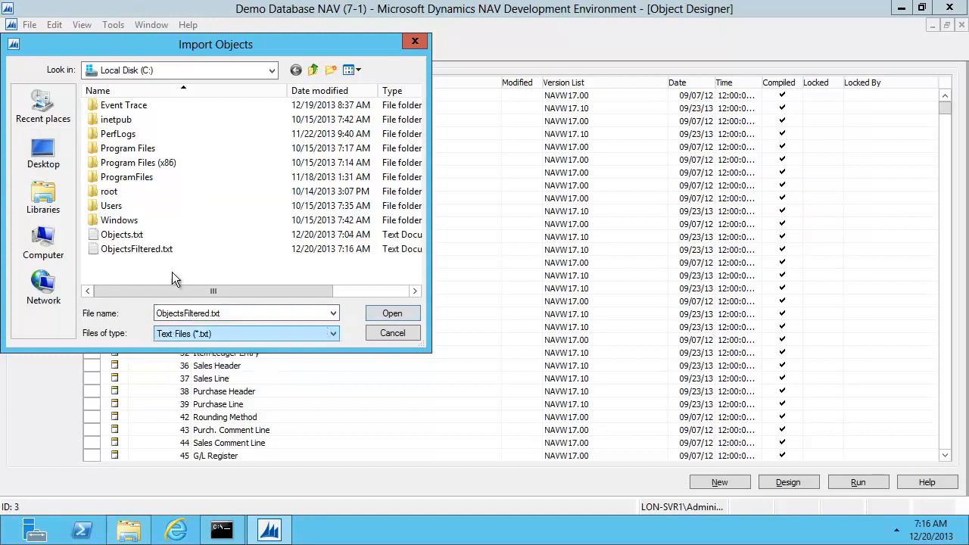
double_click(148, 248)
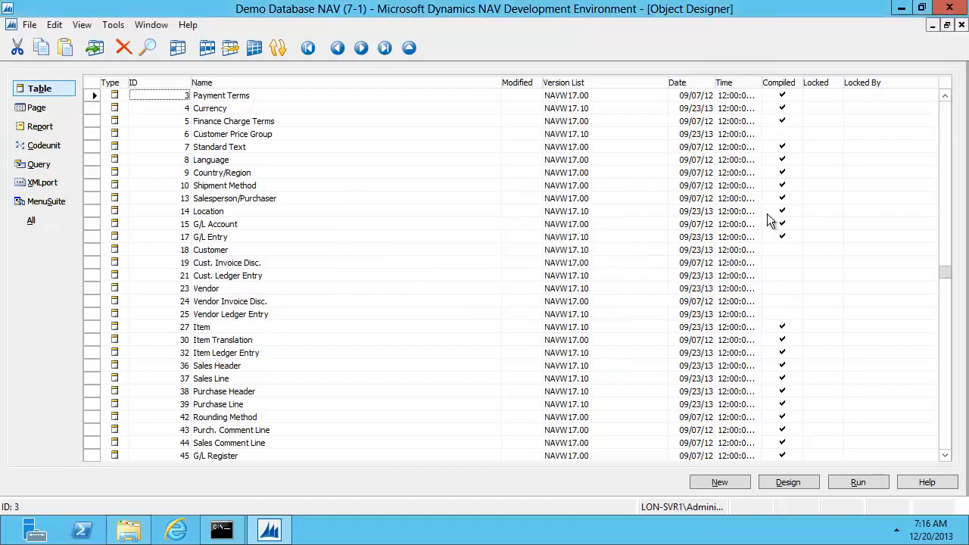
- Filter the table list on the Customer Price Group table's Compiled value to show only uncompiled tables
click(782, 134)
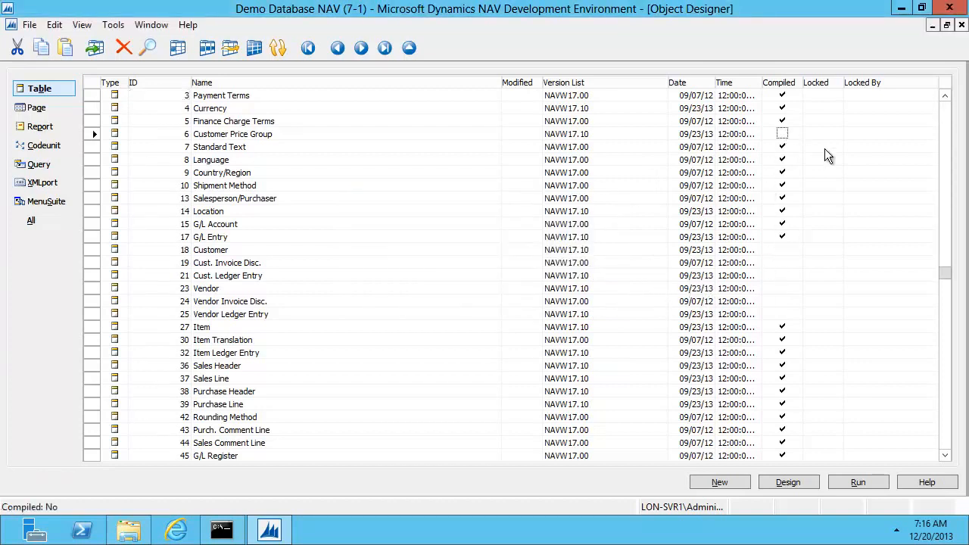
key(F7)
key(Return)
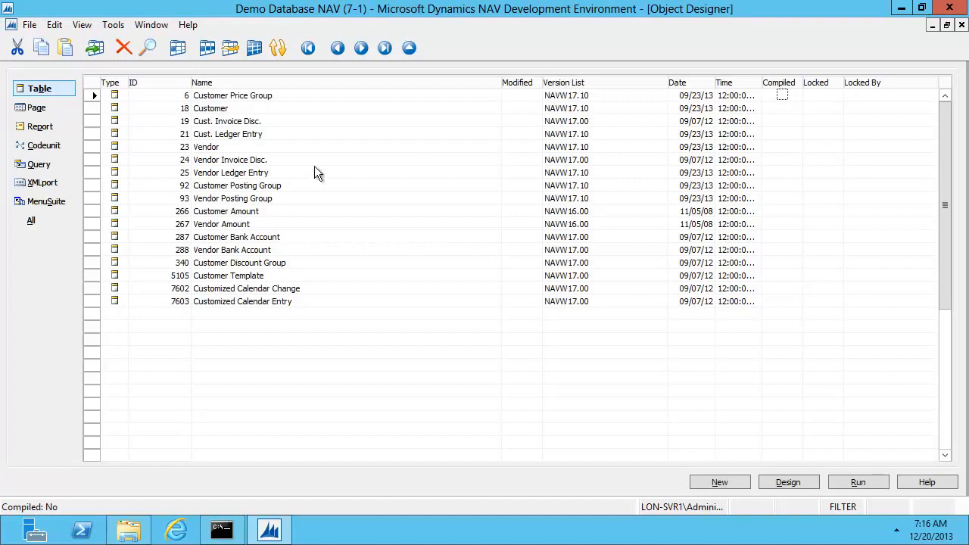
- Show all object types in the Object Designer and look through the uncompiled objects matching the name filter
click(40, 225)
click(315, 186)
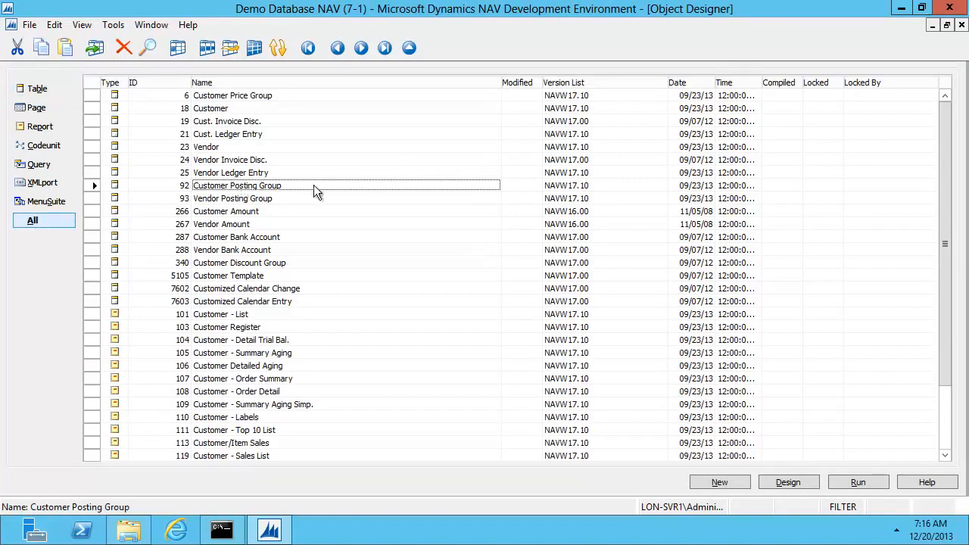
key(Page_Down)
key(Page_Down)
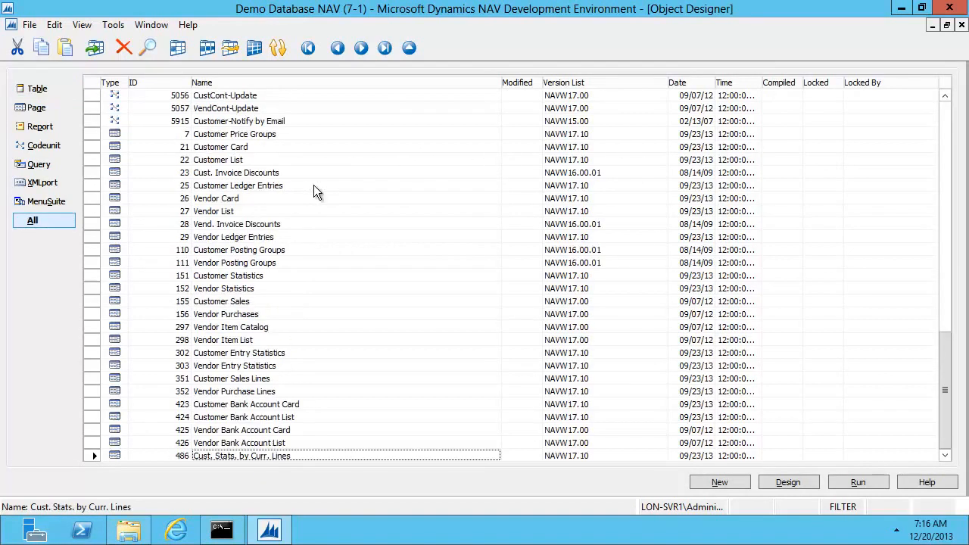
key(Home)
key(ctrl+Home)
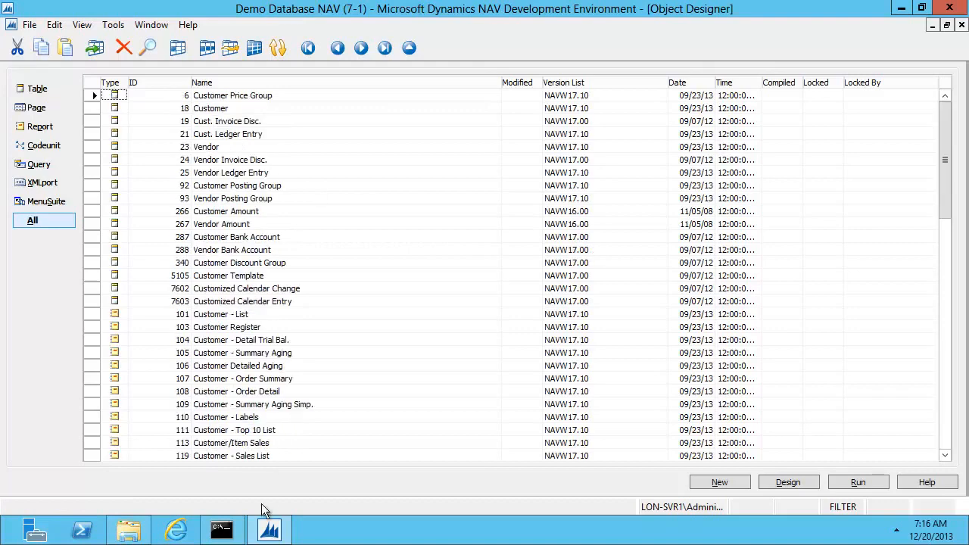
- In Command Prompt, recall the last finsql command, change exportobjects to compileobjects and run it with the filter "Name=Cust*|Vend*"
click(222, 530)
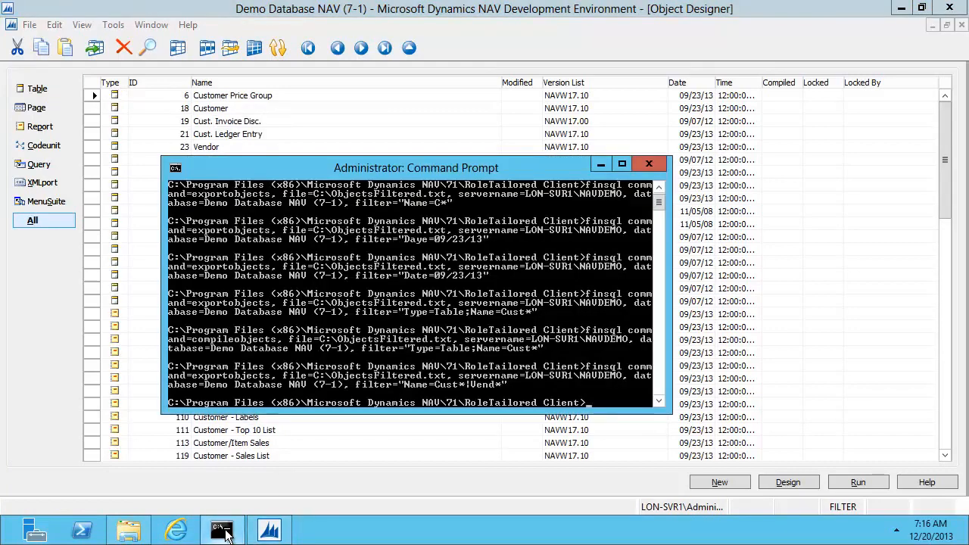
key(Up)
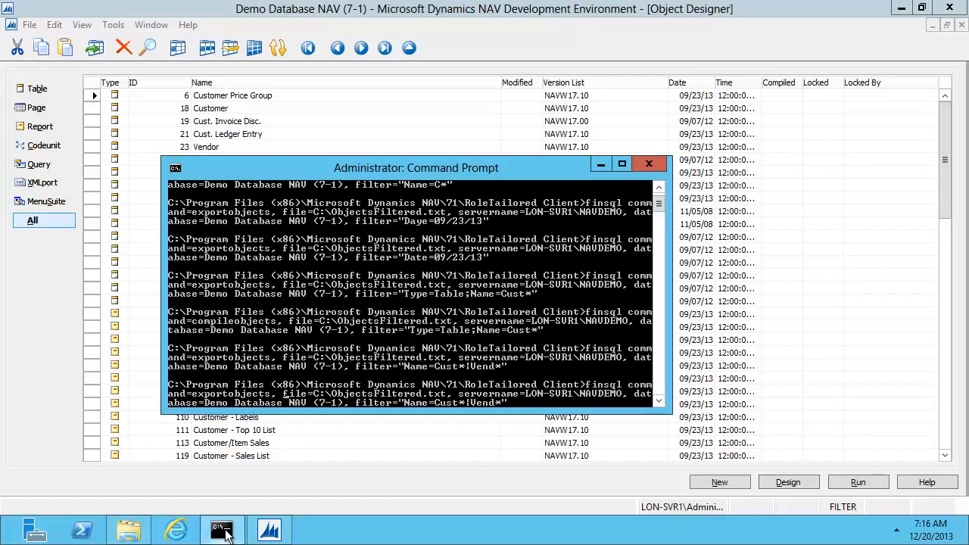
key(BackSpace)
key(BackSpace)
key(BackSpace)
key(BackSpace)
key(BackSpace)
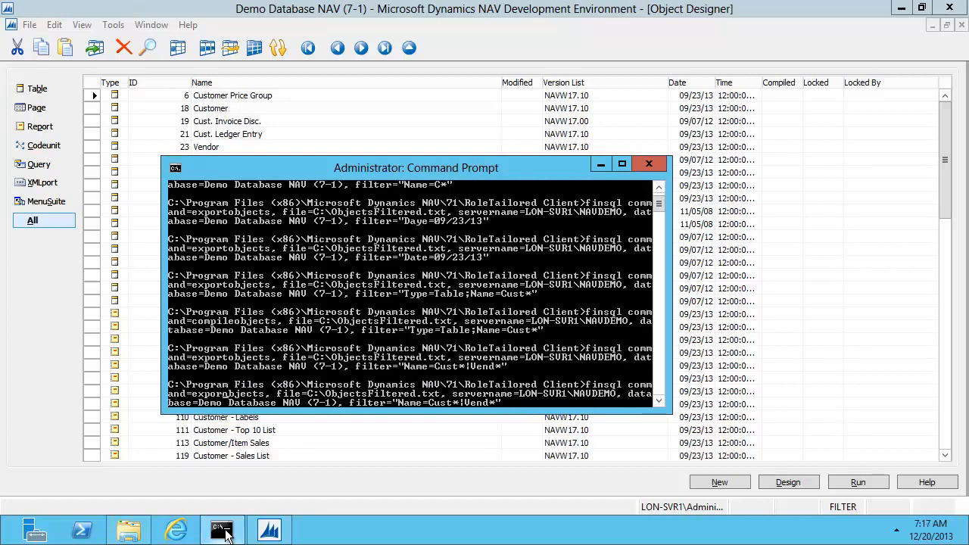
key(BackSpace)
text(compile)
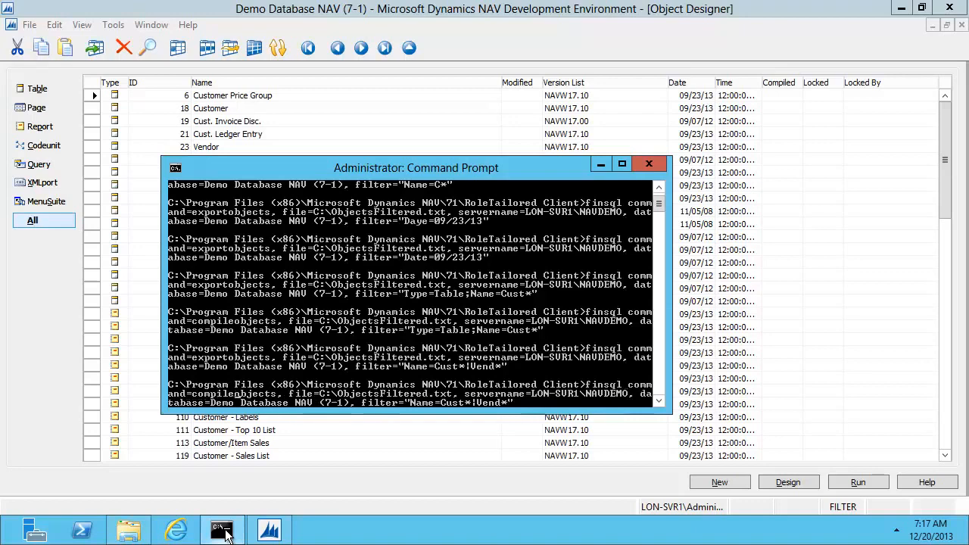
key(Return)
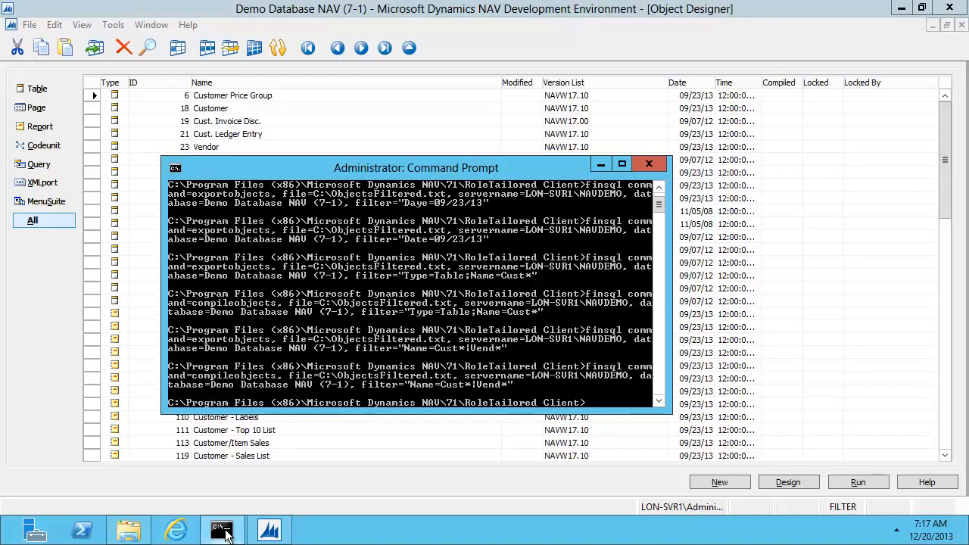
- Check the uncompiled customer and vendor objects of all types in the Object Designer, and close the development environment
click(740, 122)
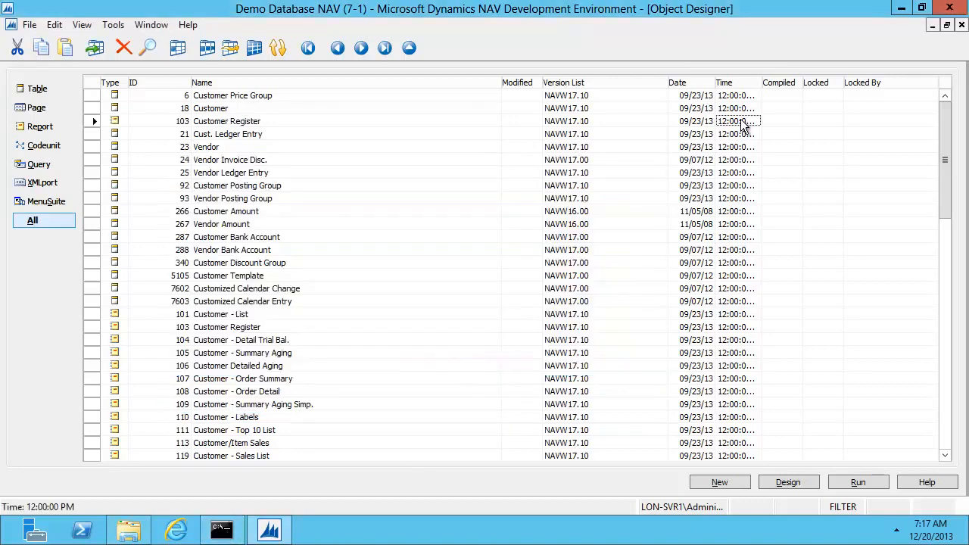
scroll(742, 126, up, 2)
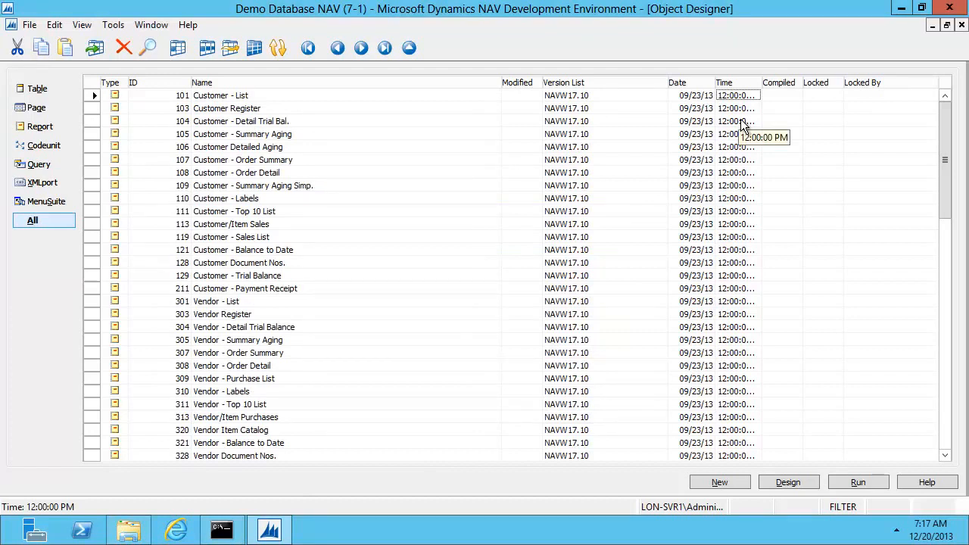
scroll(742, 125, down, 2)
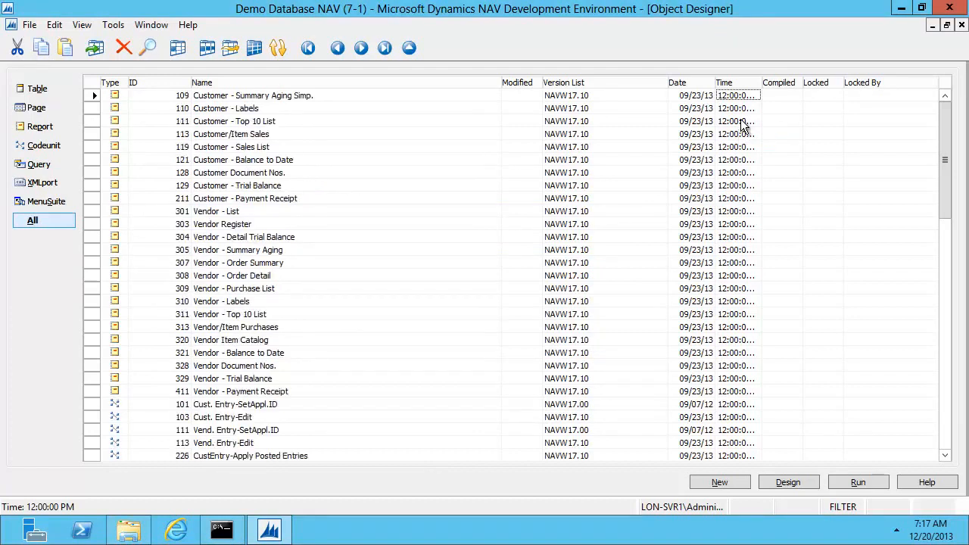
click(345, 124)
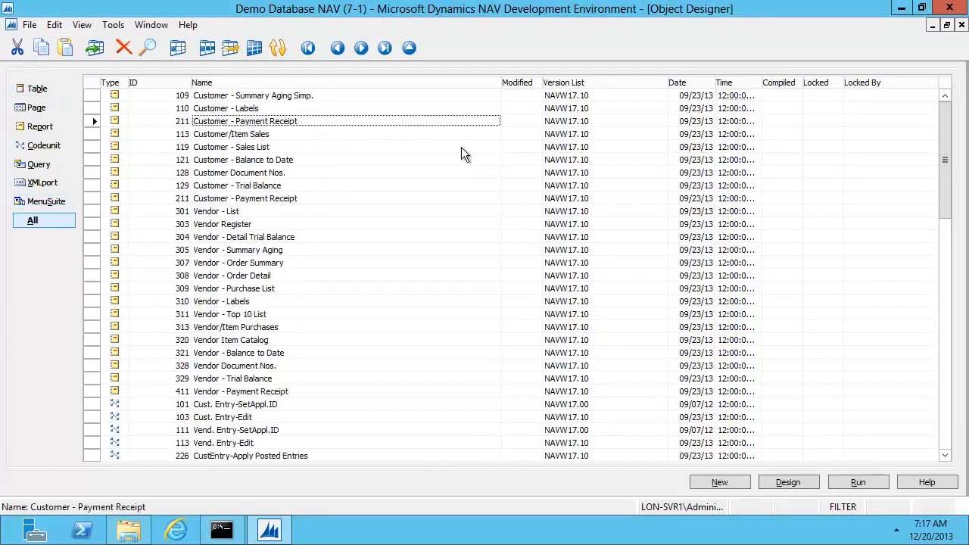
scroll(462, 148, down, 4)
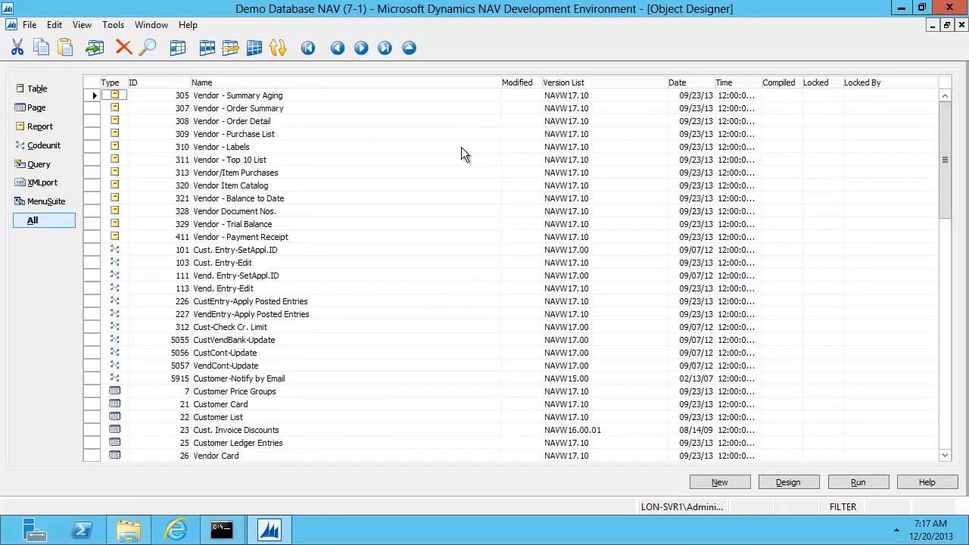
scroll(461, 148, down, 2)
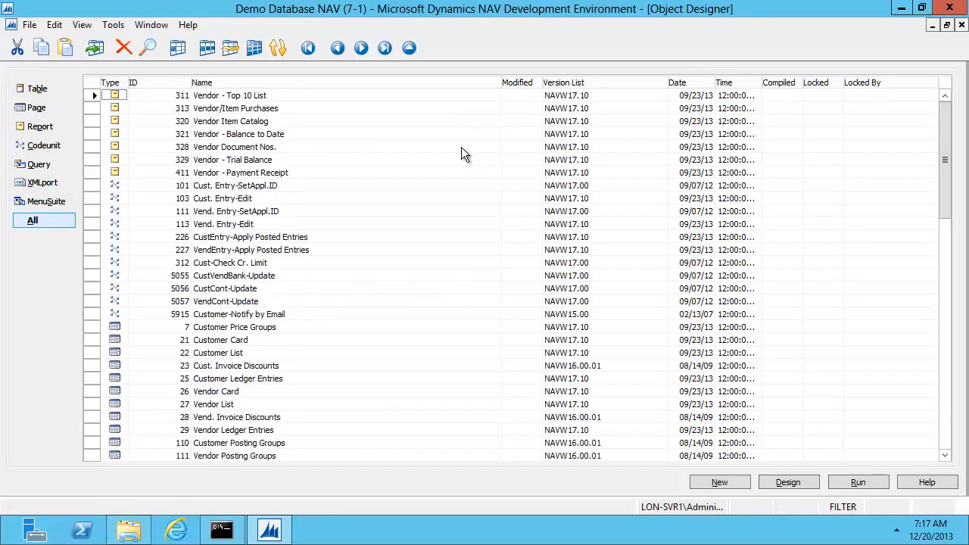
scroll(464, 153, down, 1)
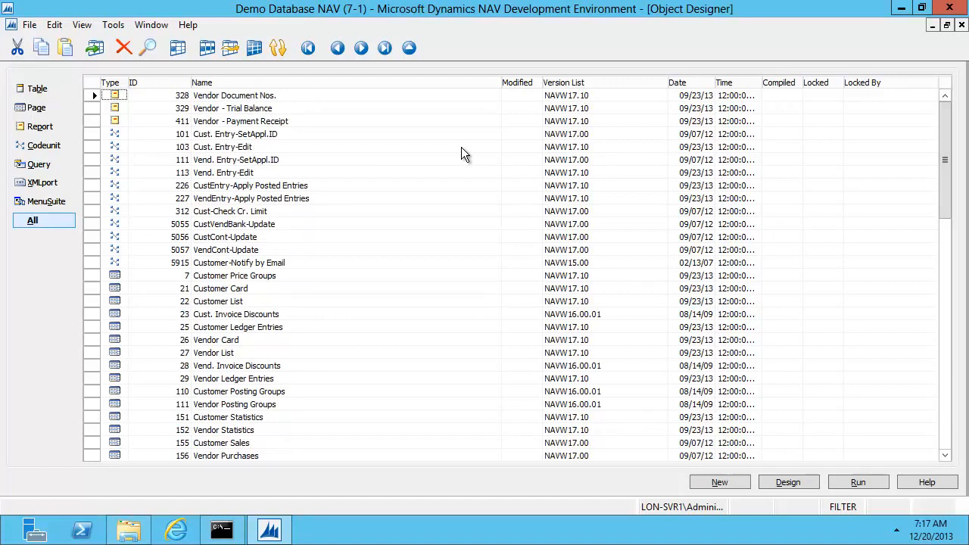
scroll(464, 153, down, 10)
scroll(464, 154, down, 5)
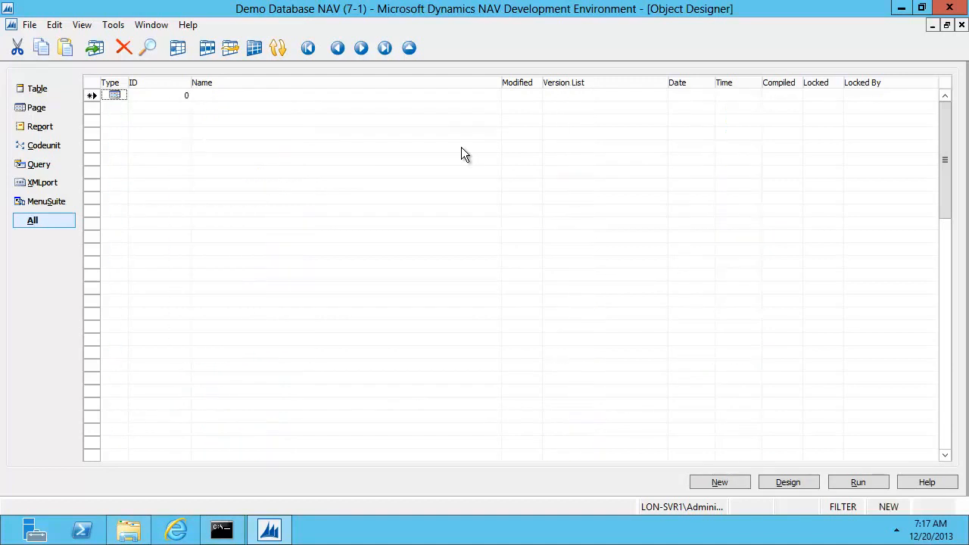
click(962, 25)
click(950, 8)
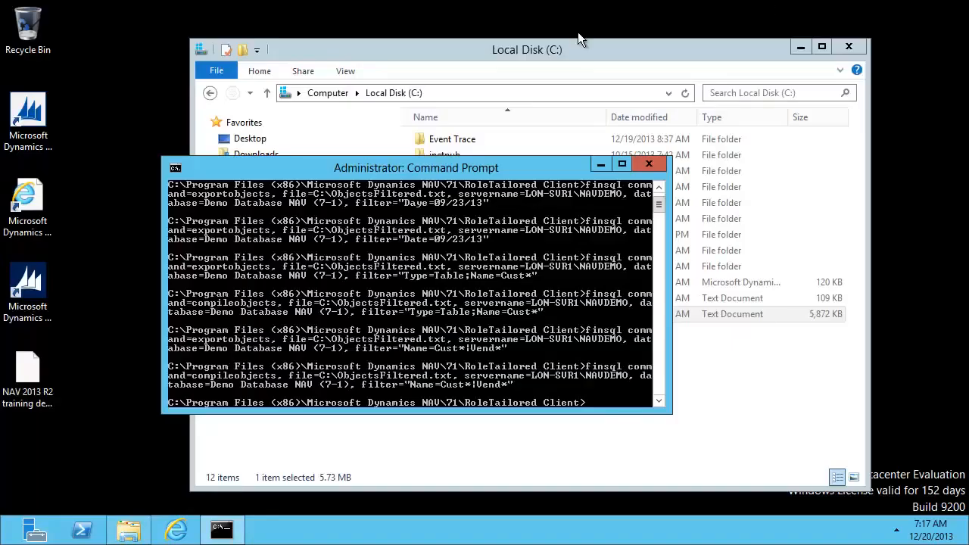
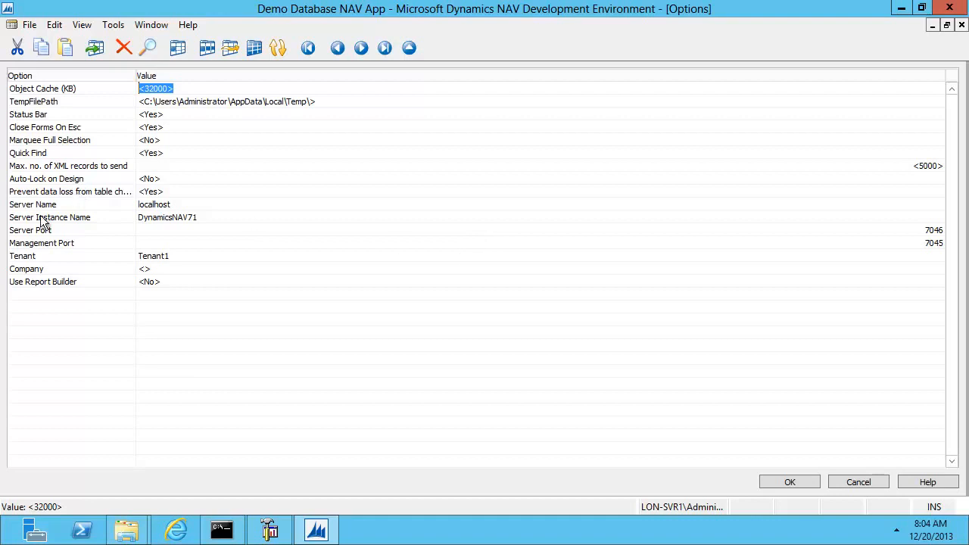
- Review the Server Instance Name, port and Tenant settings in the development environment's Options, and close the window
click(159, 218)
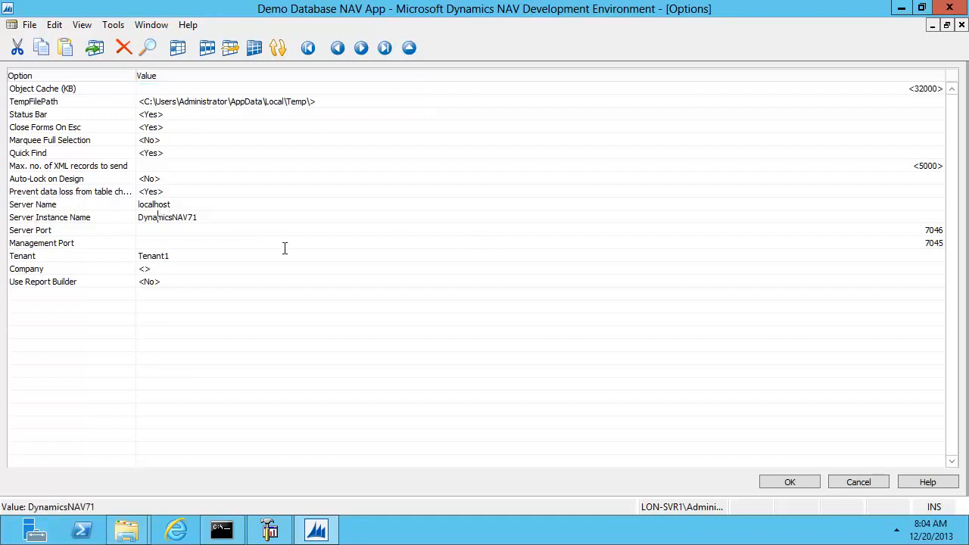
key(Up)
key(Down)
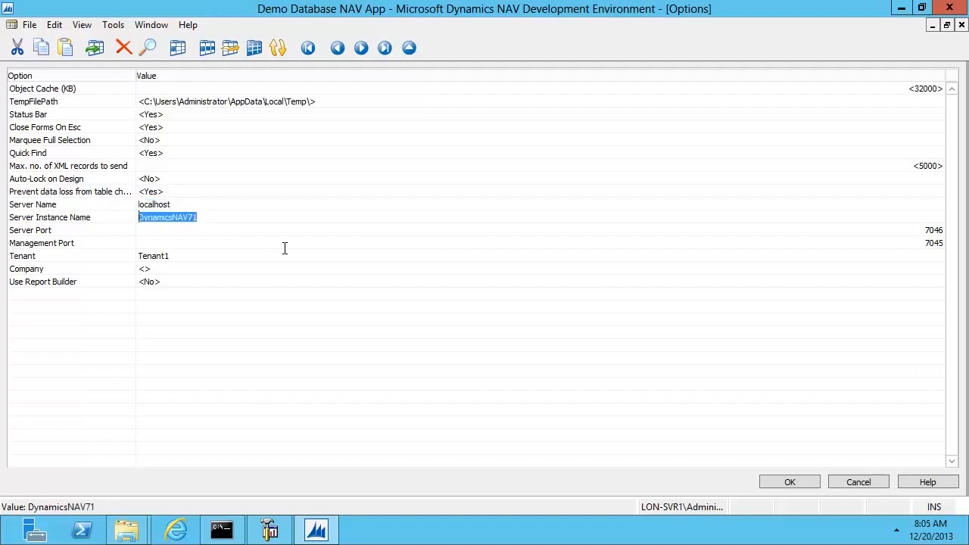
key(Down)
key(Down)
key(Down)
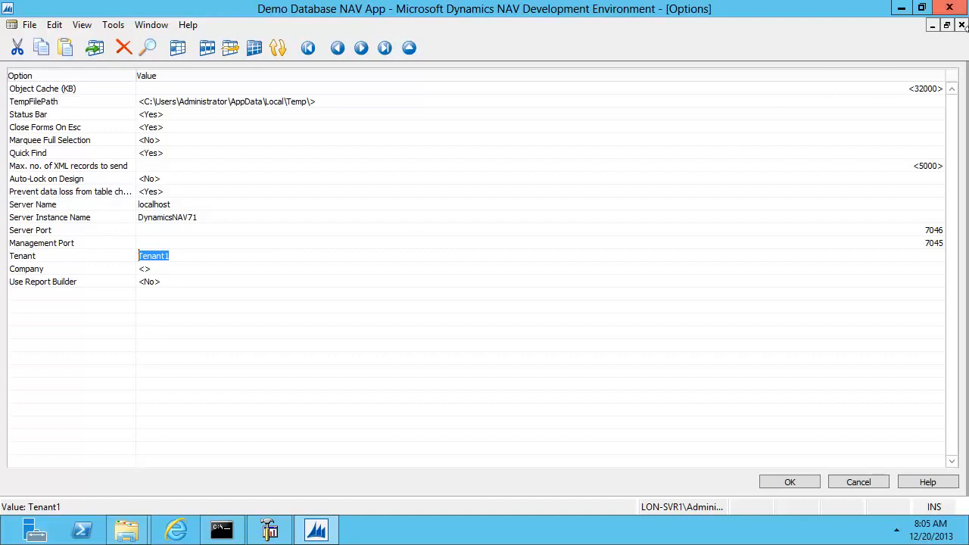
click(963, 26)
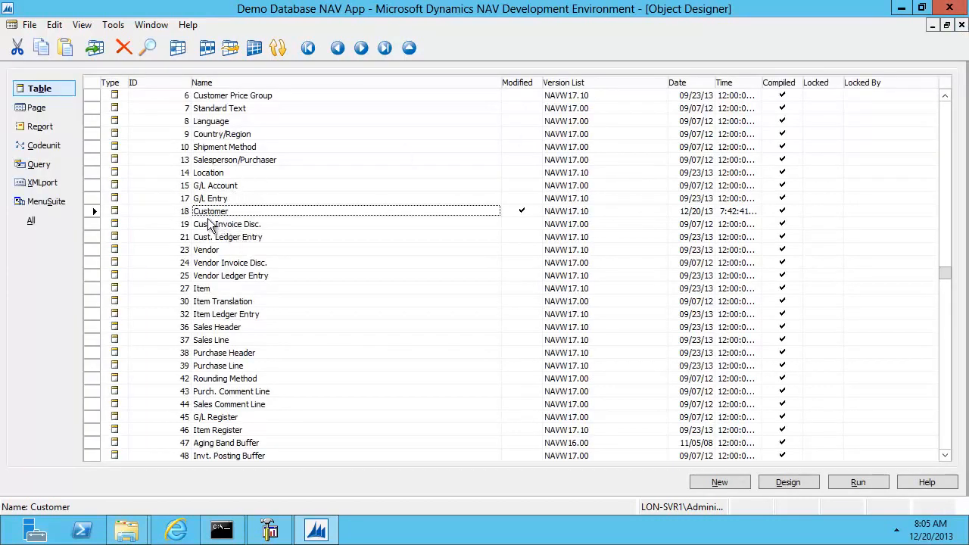
- Switch to the Dynamics NAV Server administration console, view the tenants mounted on the DynamicsNAV71 instance and minimize the console
click(267, 532)
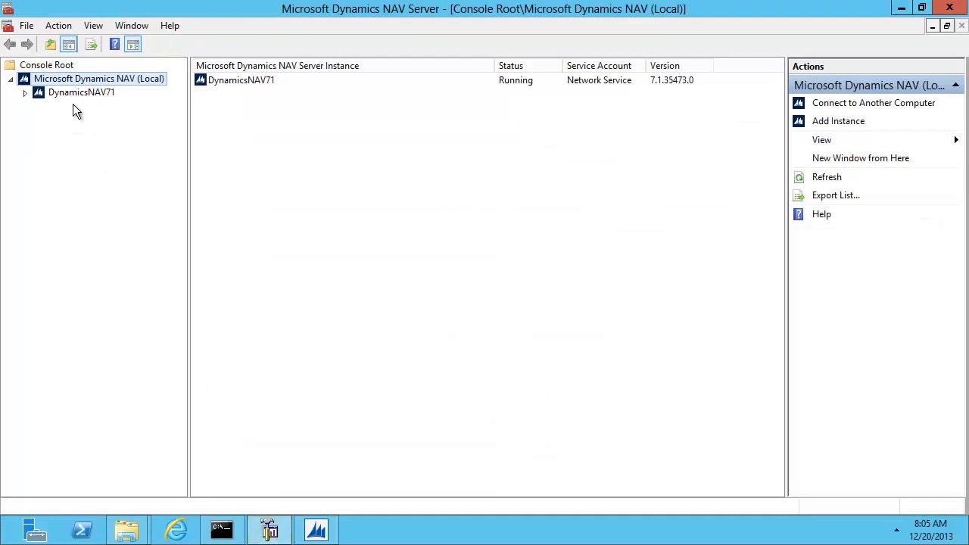
click(25, 92)
click(79, 107)
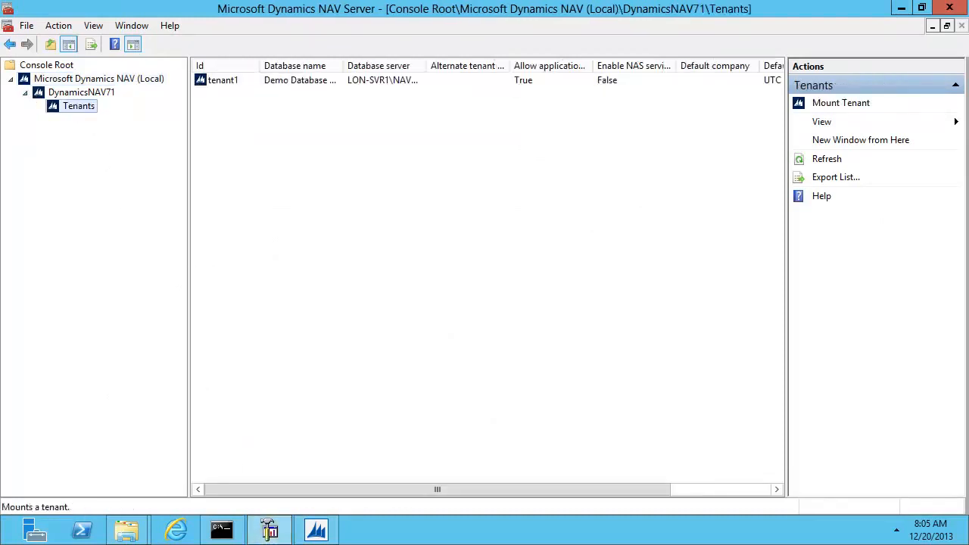
click(900, 10)
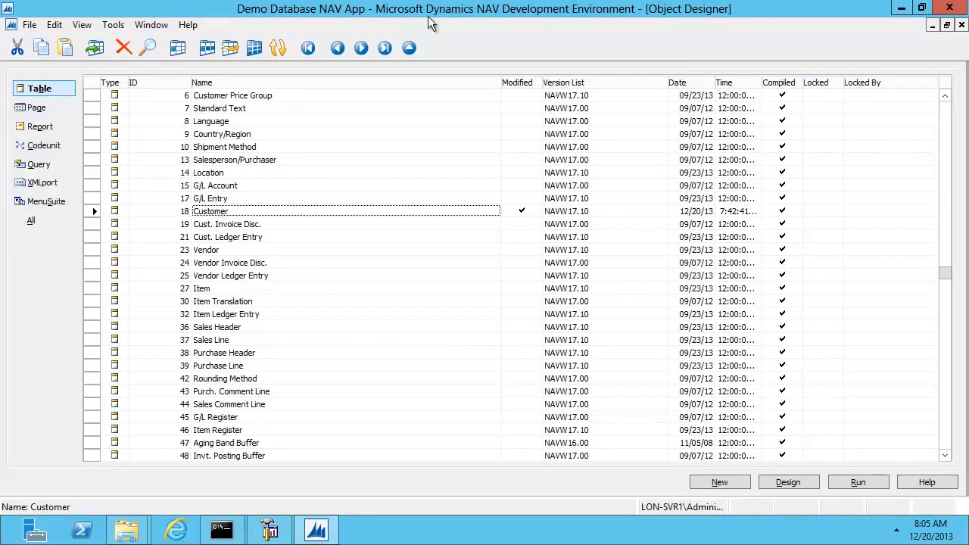
- Open table 18 Customer in design mode to check its field 50001 New Field, and close the designer
scroll(33, 29, down, 2)
scroll(250, 215, up, 6)
click(242, 223)
scroll(241, 224, up, 2)
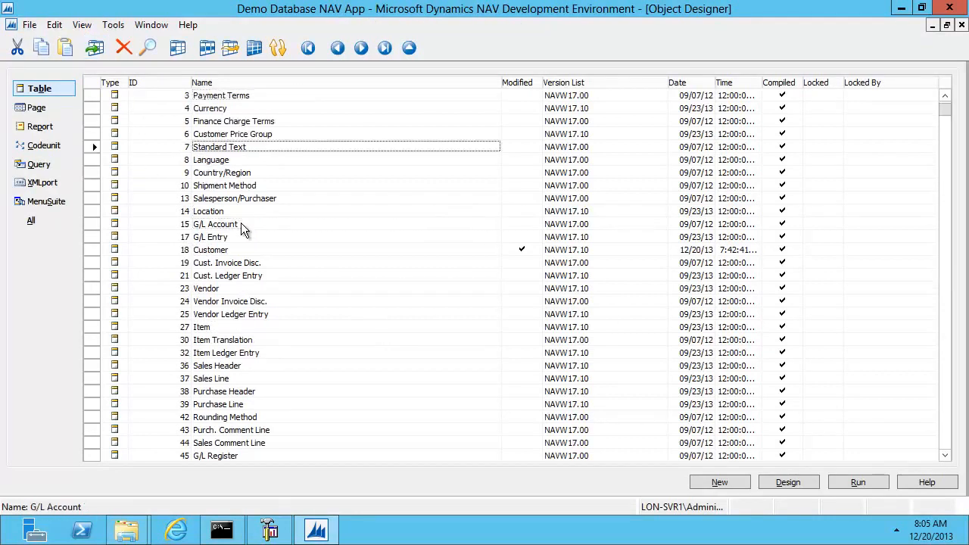
click(242, 251)
key(alt+d)
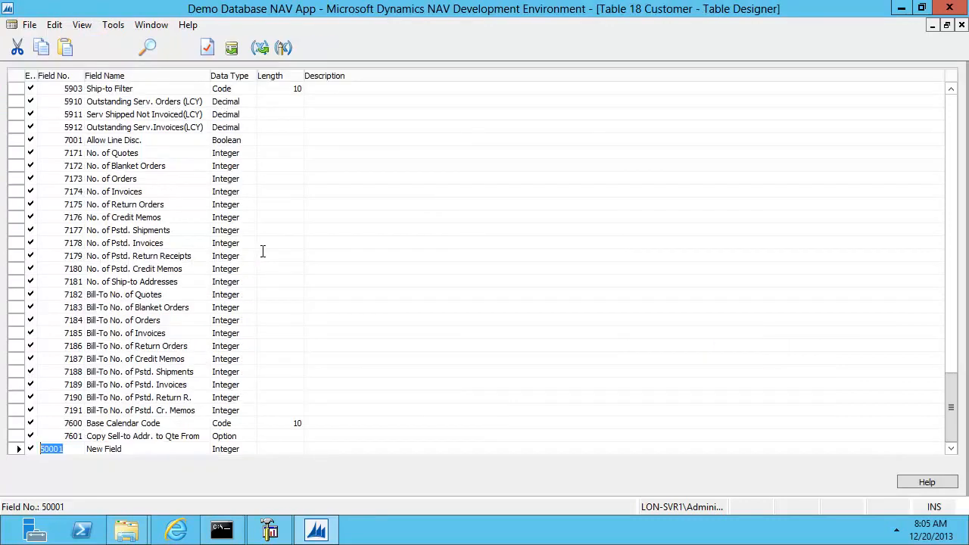
key(Escape)
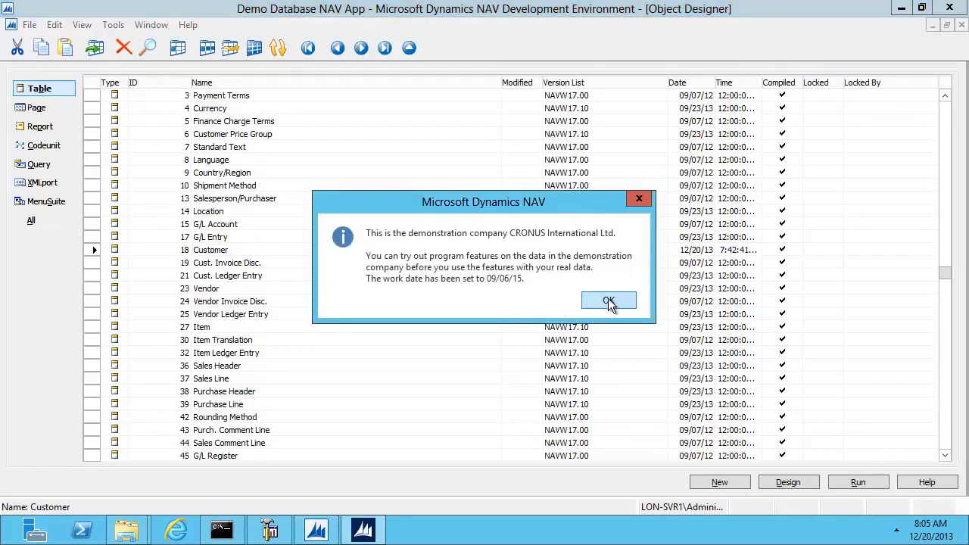
- View the New Field values at the end of the running Customer table, and close the table and the client
click(610, 301)
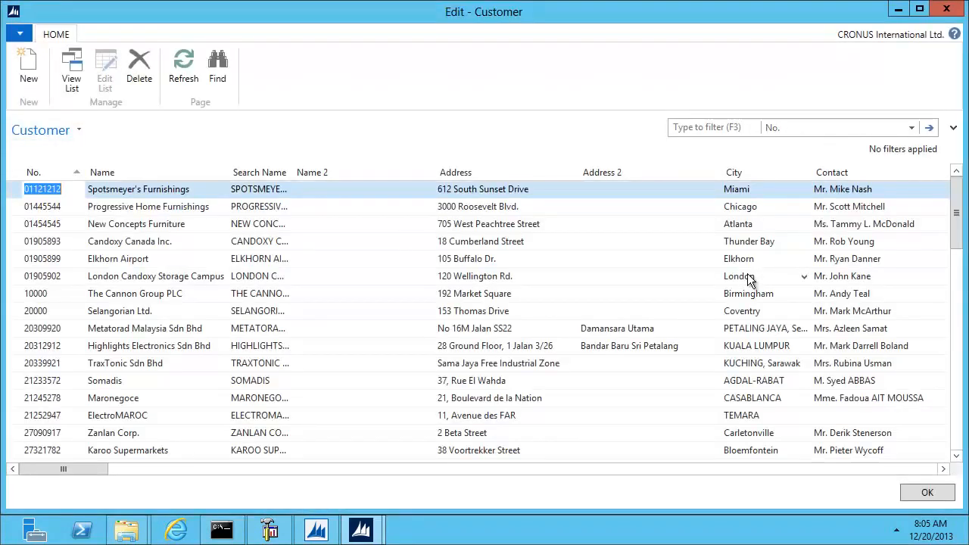
key(ctrl+End)
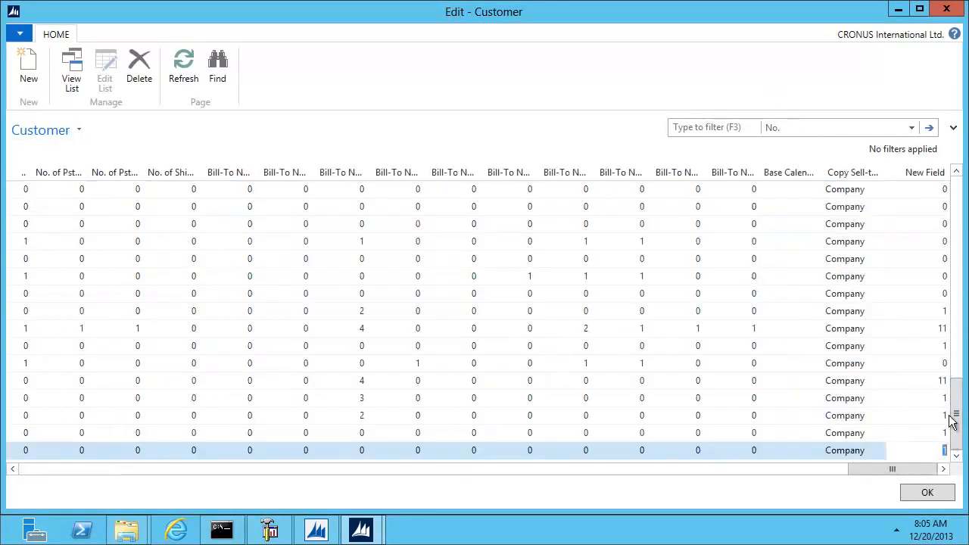
click(926, 491)
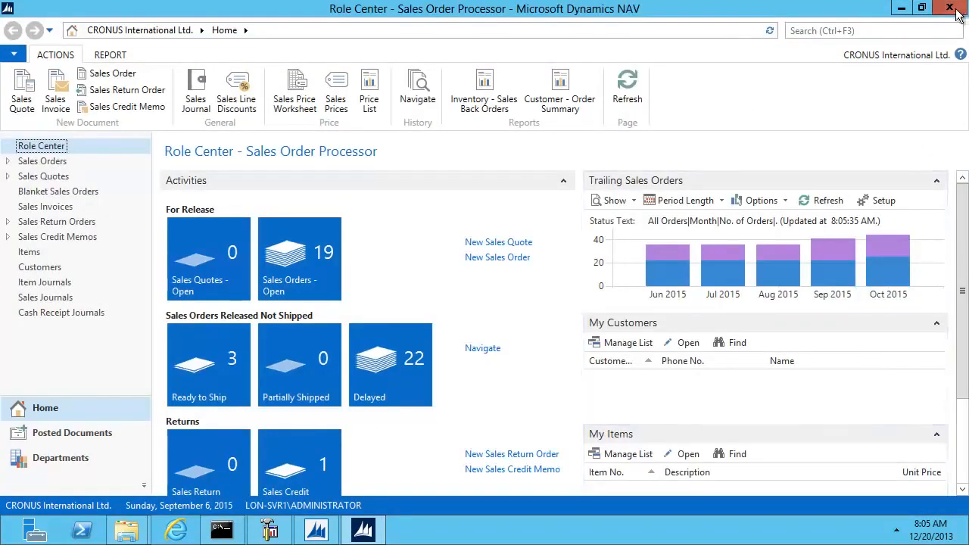
click(957, 10)
- Try to import Customer_Original.fob through the Import Worksheet, replacing the existing table 18 Customer, and dismiss the resulting message
click(29, 24)
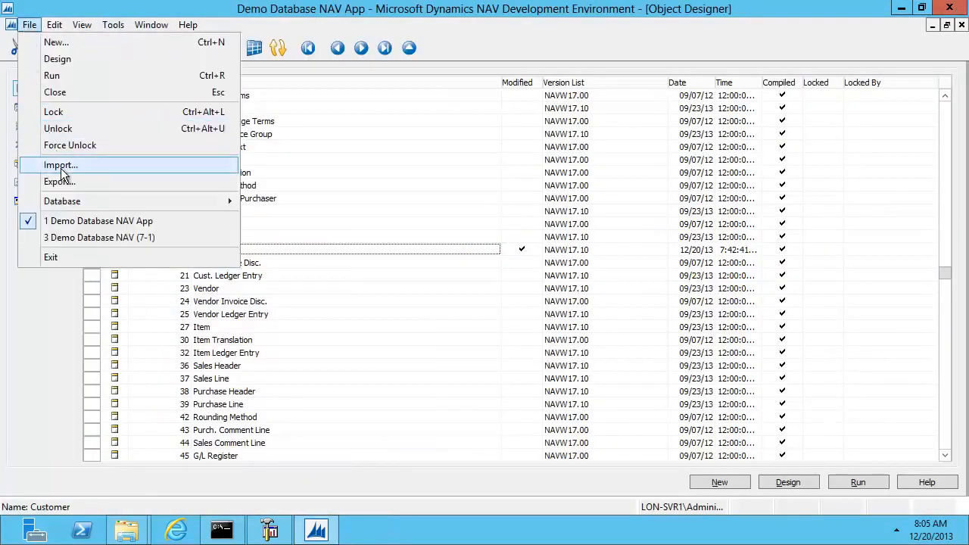
click(60, 166)
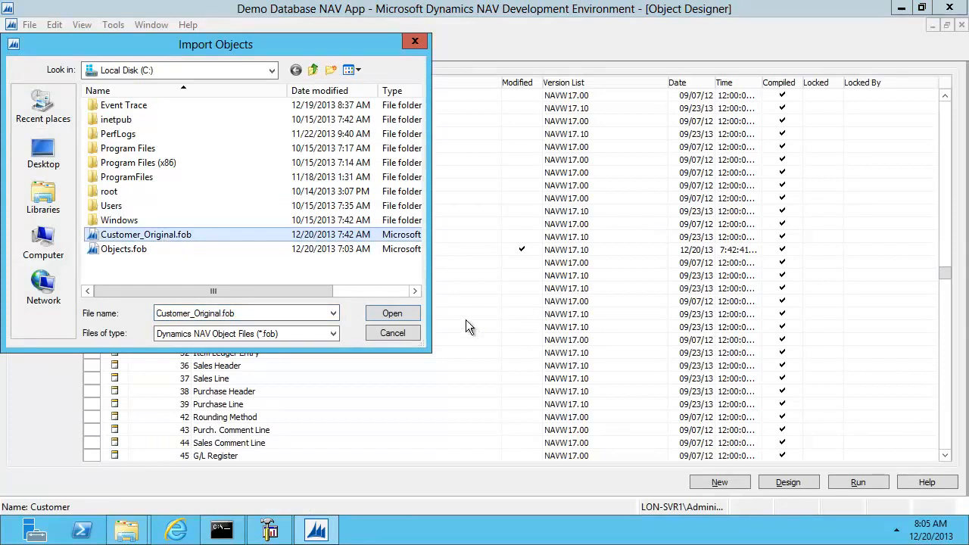
click(389, 315)
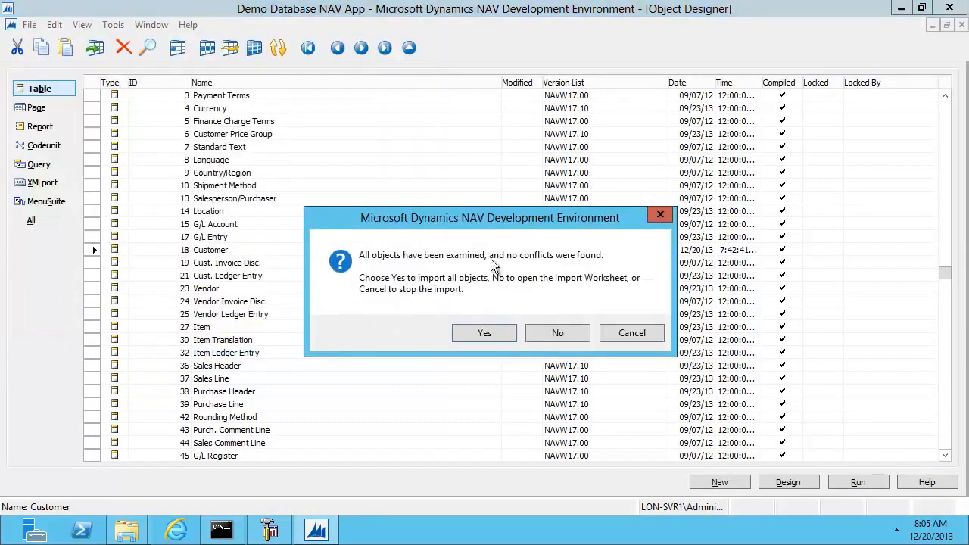
click(536, 330)
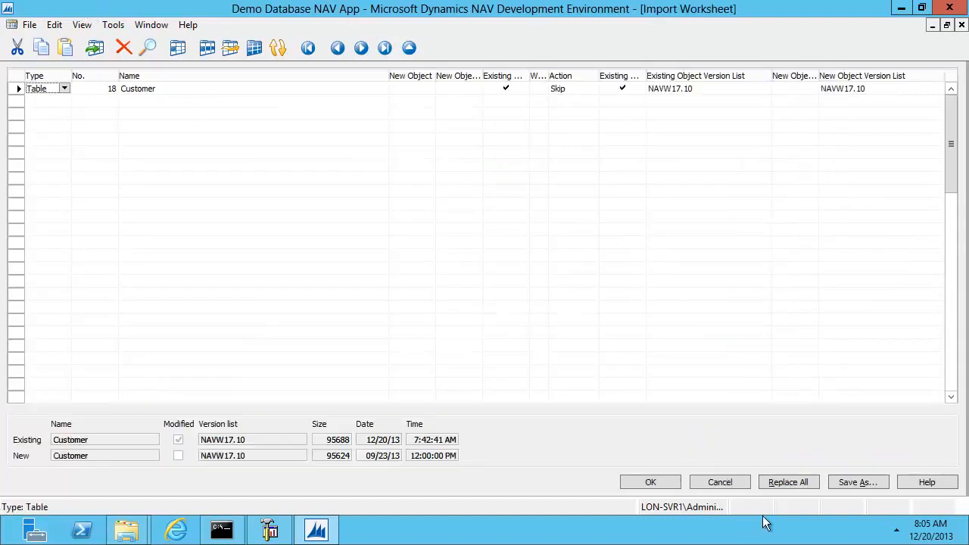
click(788, 482)
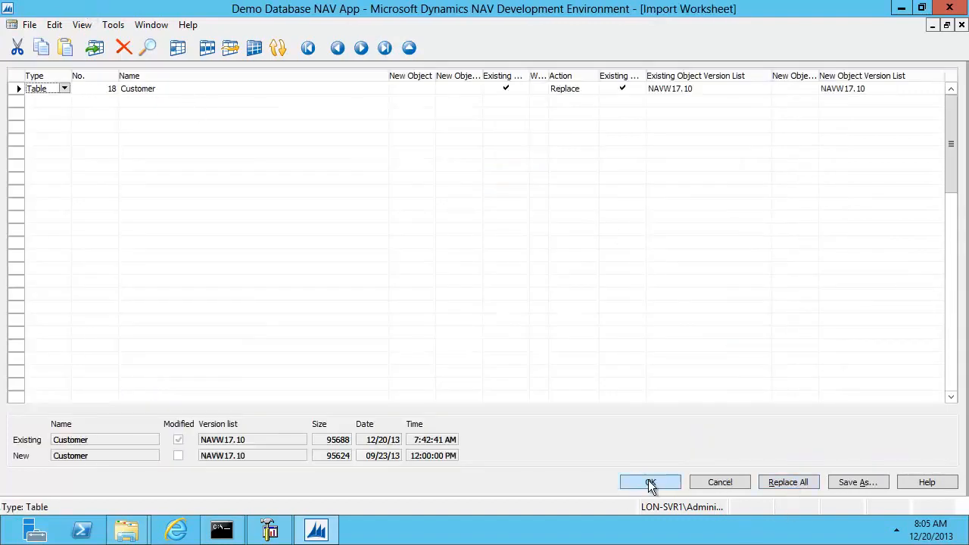
click(650, 483)
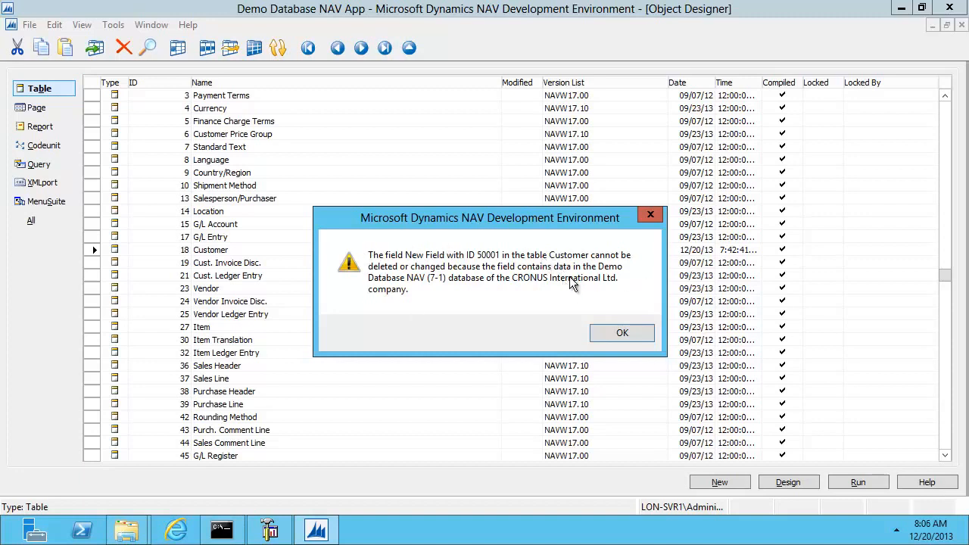
click(621, 334)
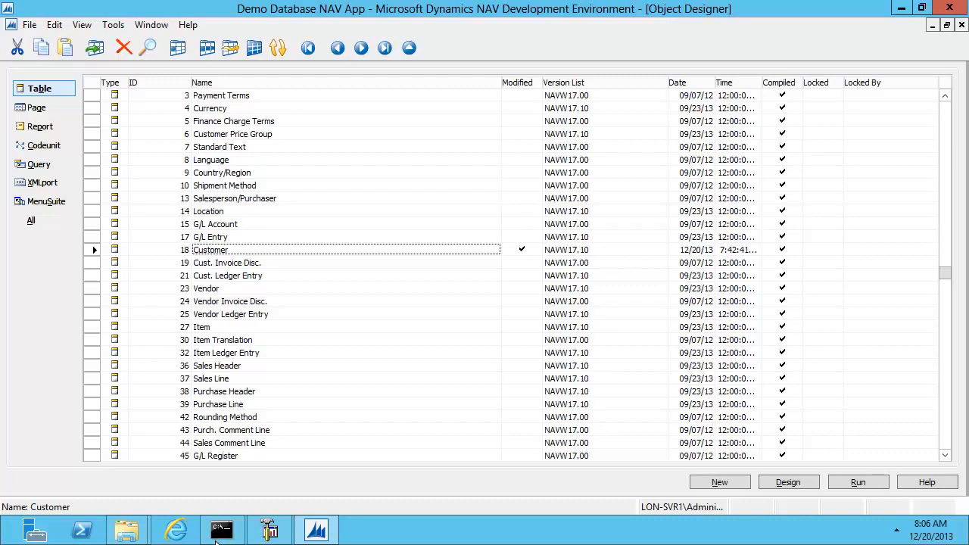
- Begin a finsql command=importobjects command with file=C:\Customer_original.fob in the Command Prompt, checking the file name on the C: drive
mouse_move(245, 522)
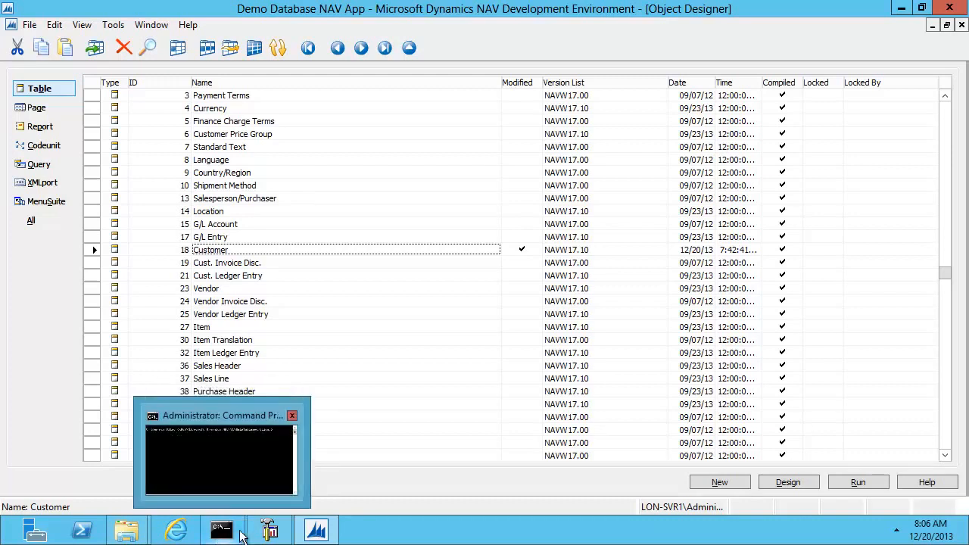
click(229, 536)
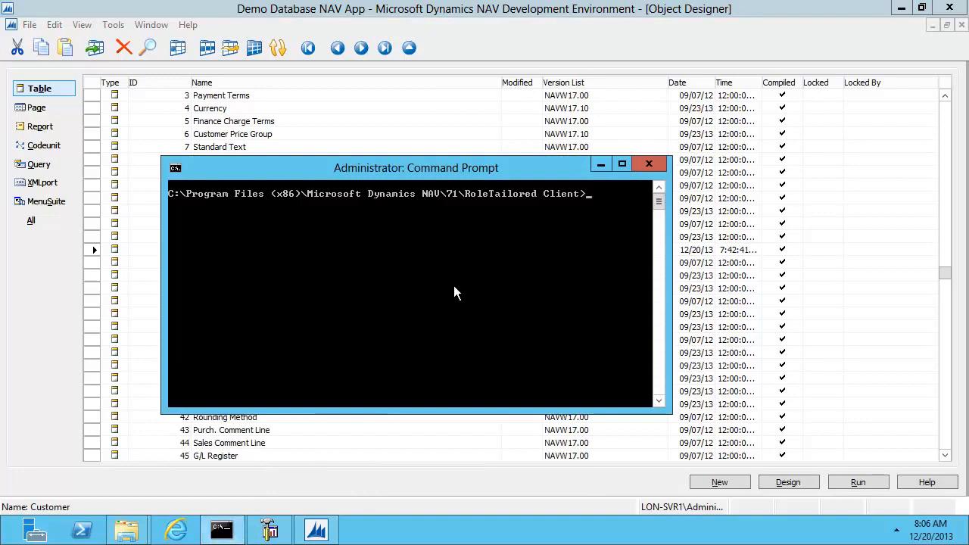
text(finsql command=)
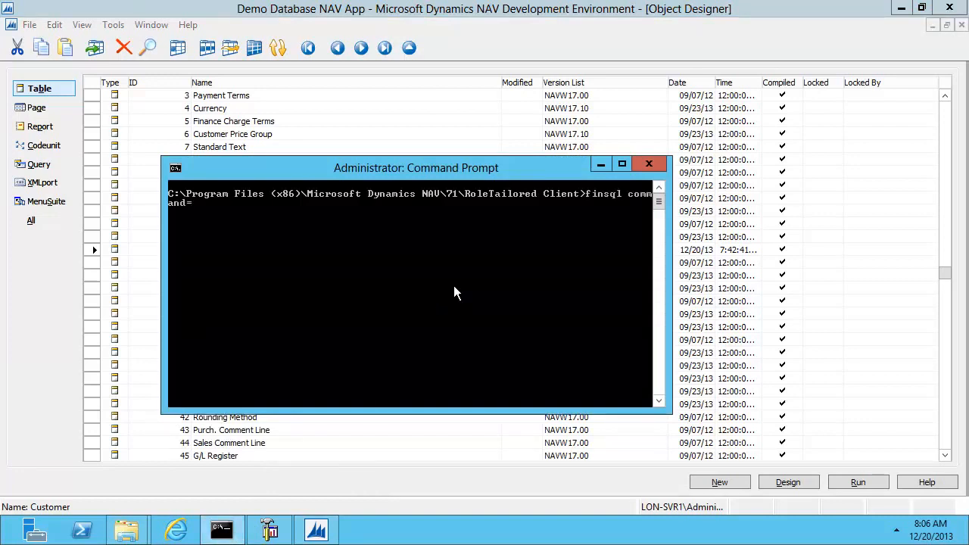
text(importobjects, file=C:\C)
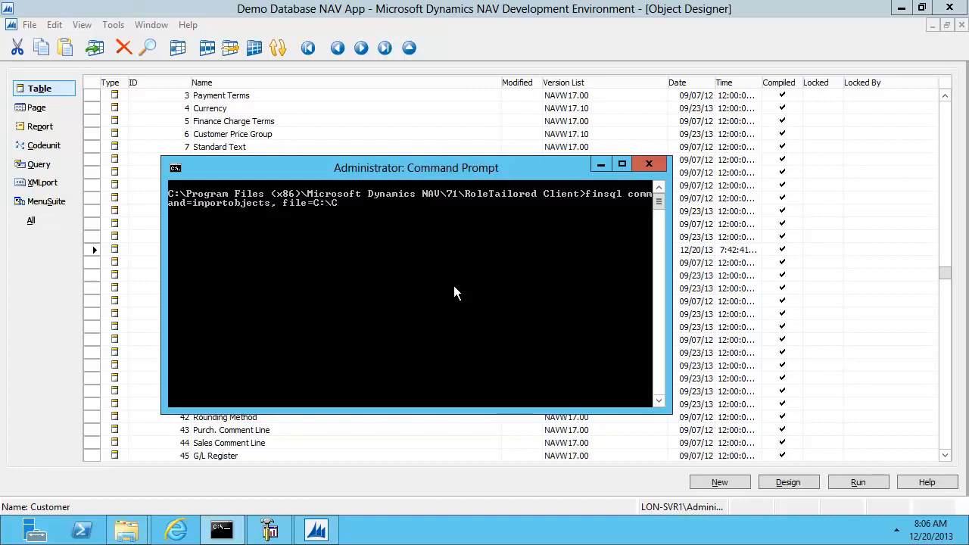
text(ustomer_original.fob)
mouse_move(127, 530)
click(97, 488)
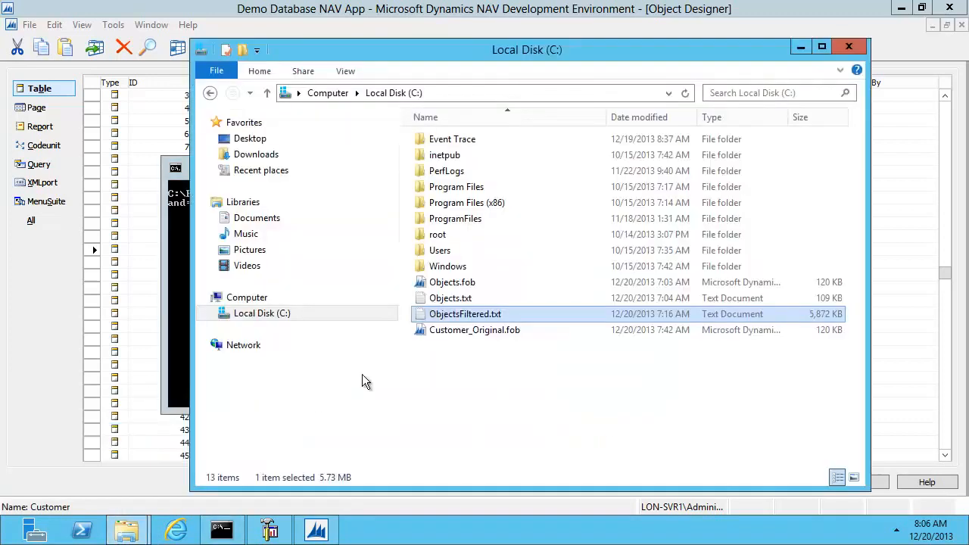
click(799, 47)
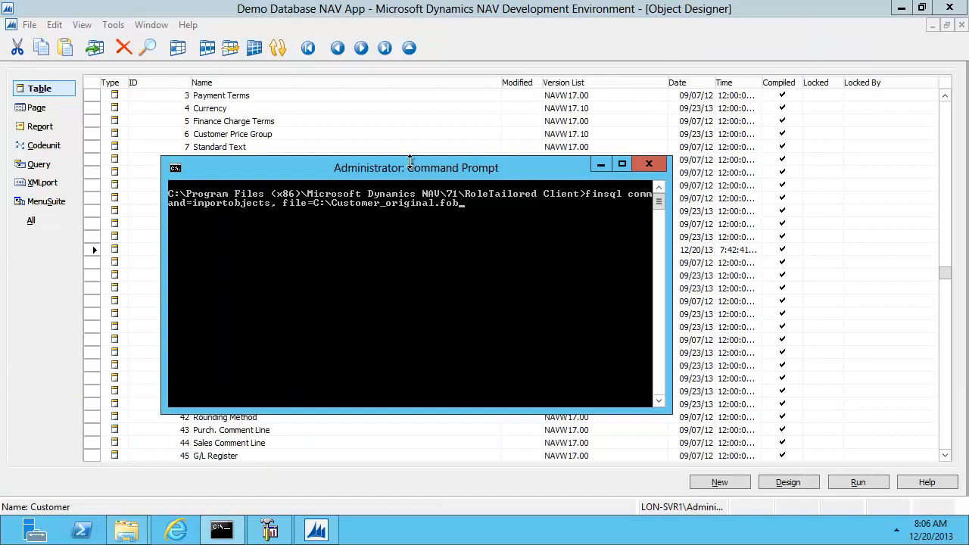
- Add servername=LON-SVR1\NAVDEMO, database=Demo Database NAV App and importaction=overwrite to the finsql import command
text(server)
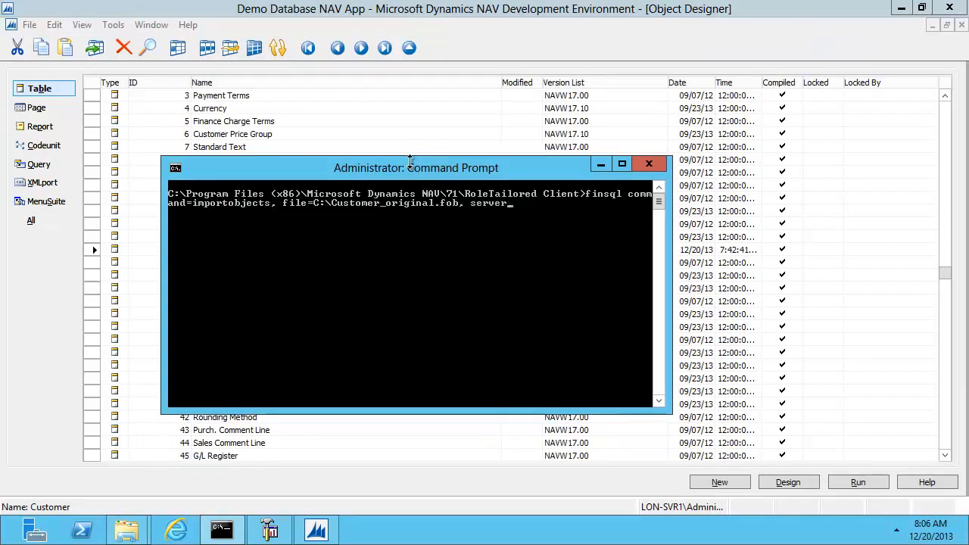
text(name=LON-SVR)
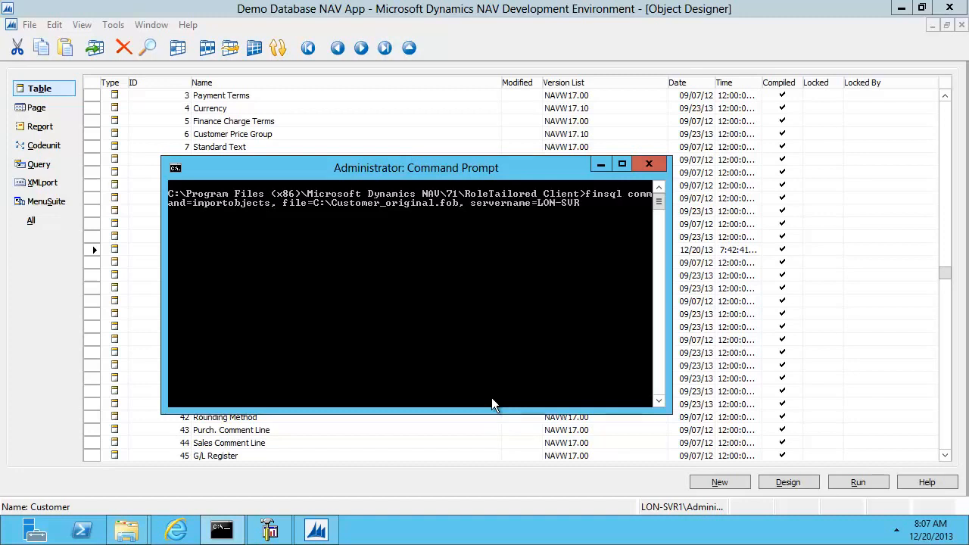
text(1\NAVDEMO, databa)
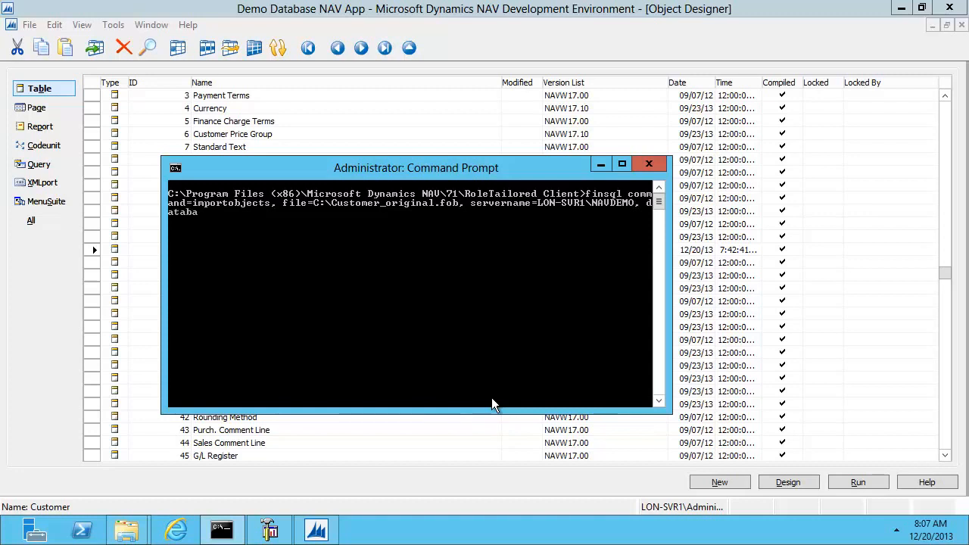
text(se=Demo Database NAV App)
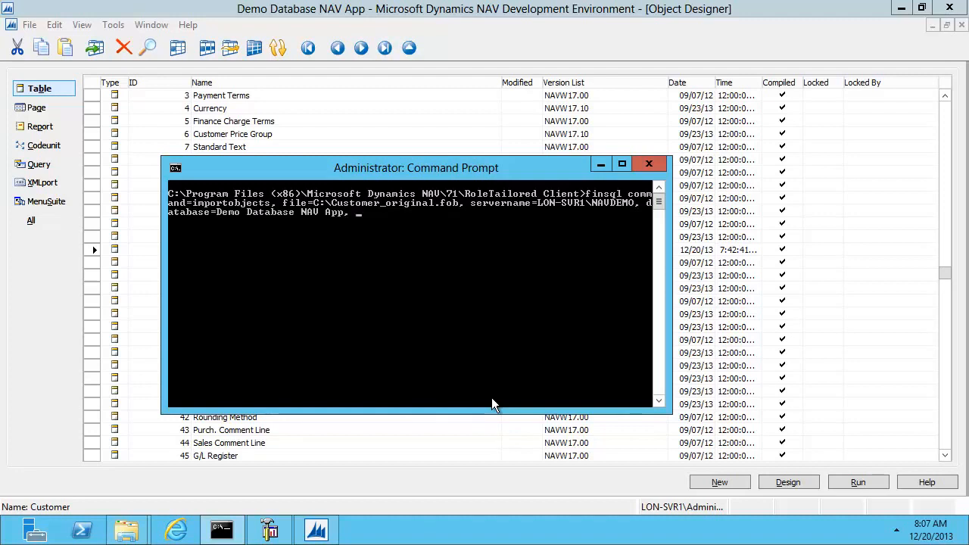
text(, importaction=over)
key(BackSpace)
text(write)
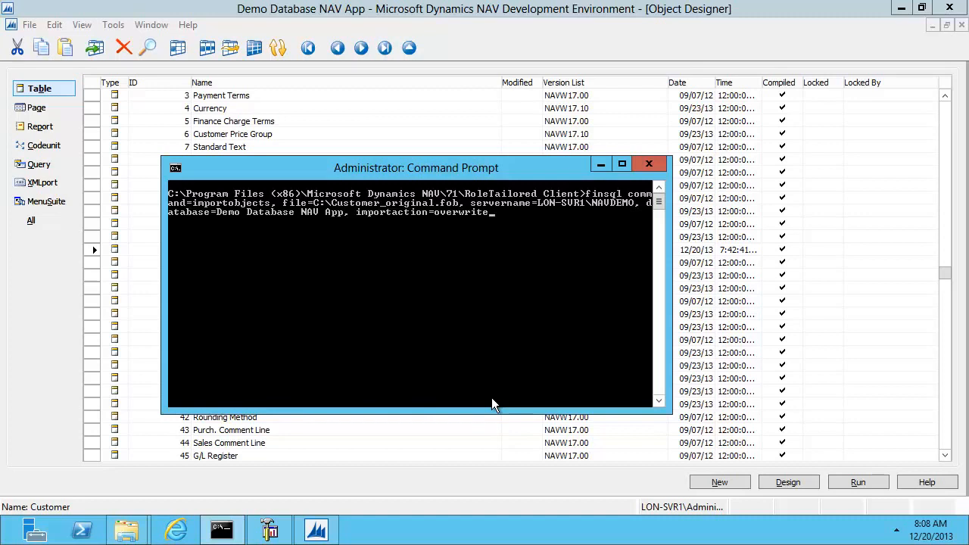
- Add validatetablechanges=yes, navservername=localhost, navserverinstance=DynamicsNAV71, navservermanagementport=7045 and tenant=Tenant1 to the command and run it
text(,)
text(validatetablechanges)
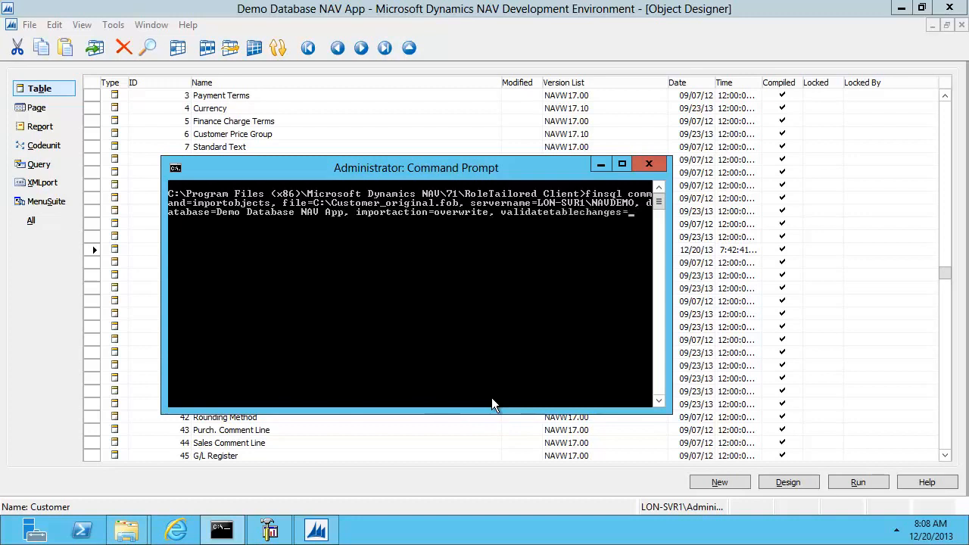
text(=yes,)
text(navservername=)
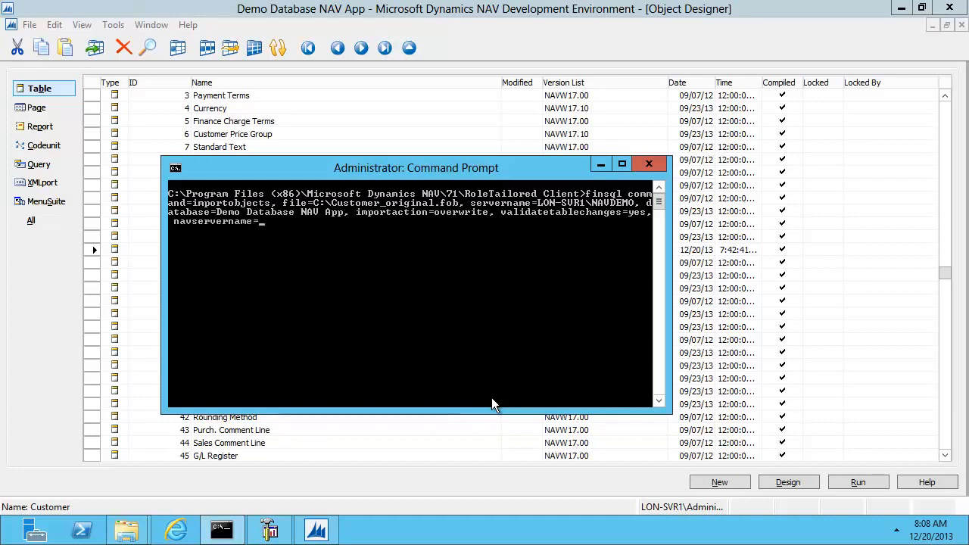
text(localhost, navsere)
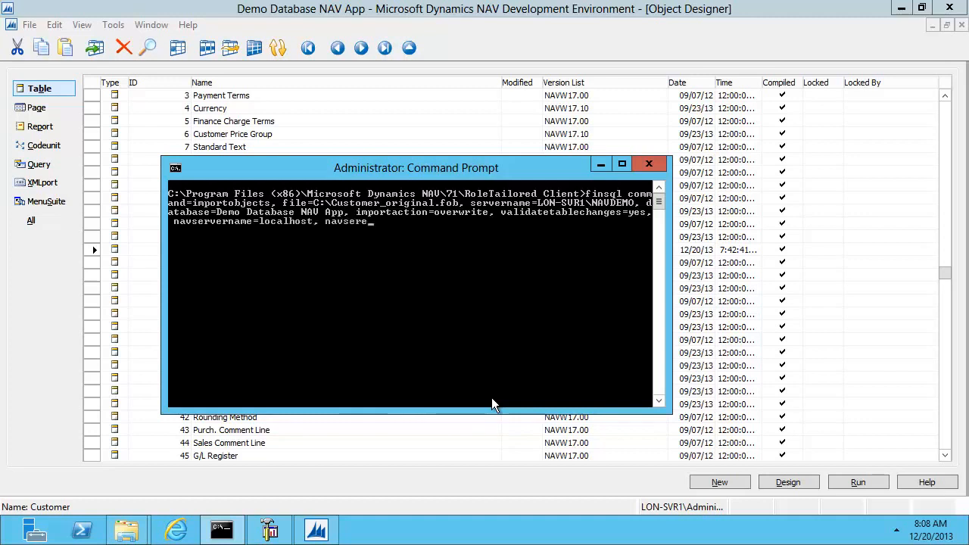
key(BackSpace)
text(verinstance=)
text(DynamicsNAV71)
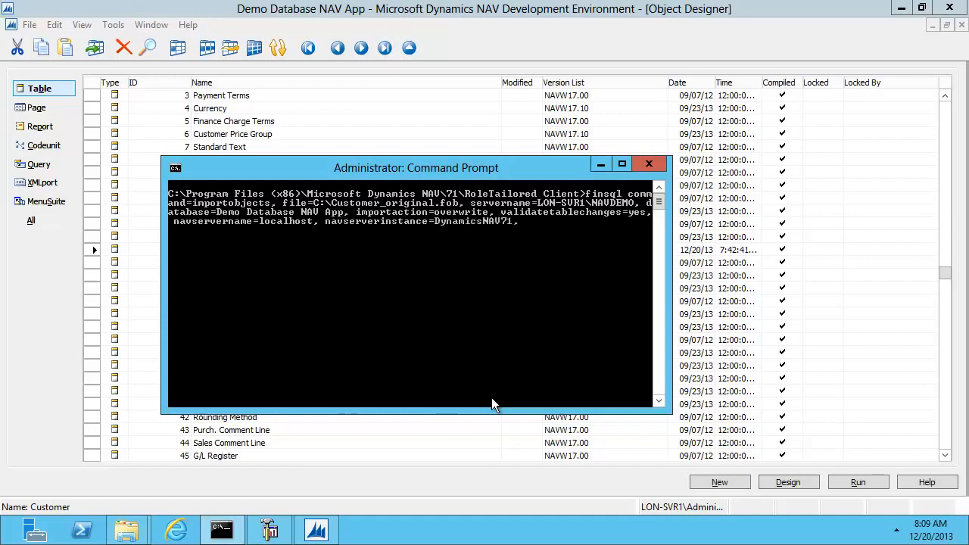
text(, navservermanagementport=704)
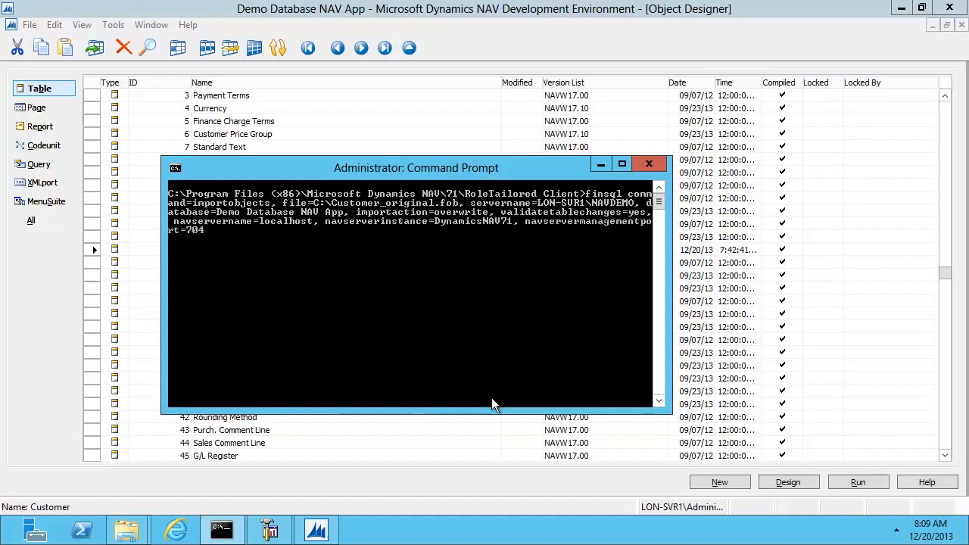
text(5, tenant=Tenant1)
key(Return)
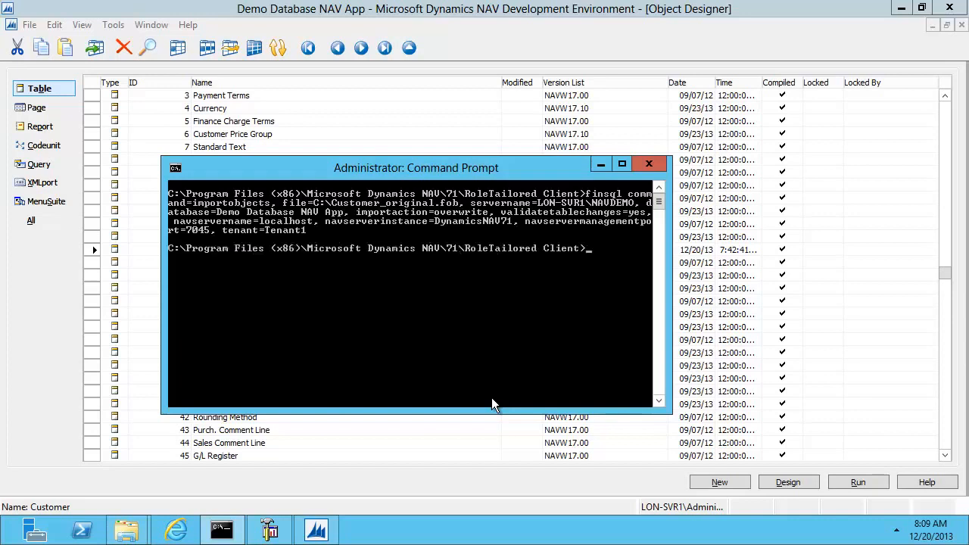
- Check the Customer table in the Object Designer, then read naverrorlog.txt from the RoleTailored Client folder and close it
click(614, 12)
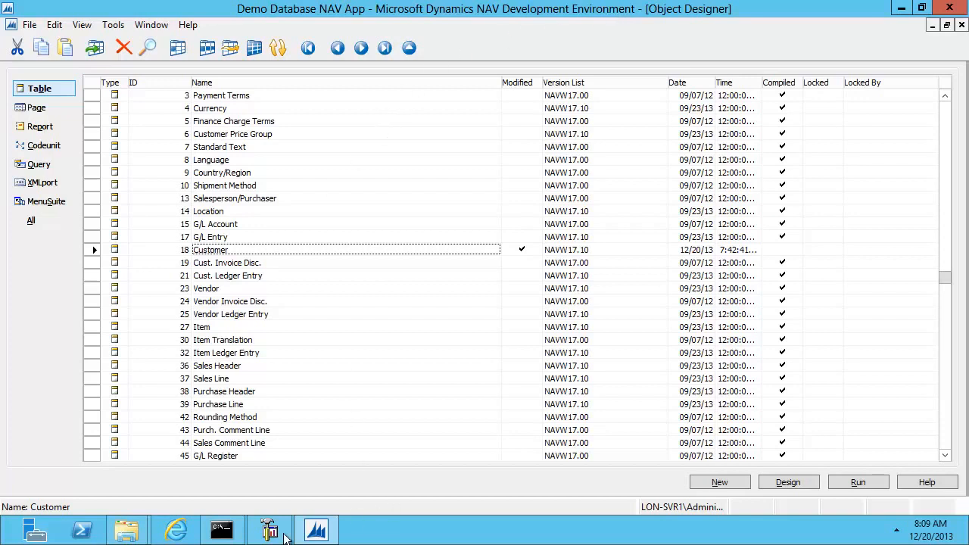
click(221, 530)
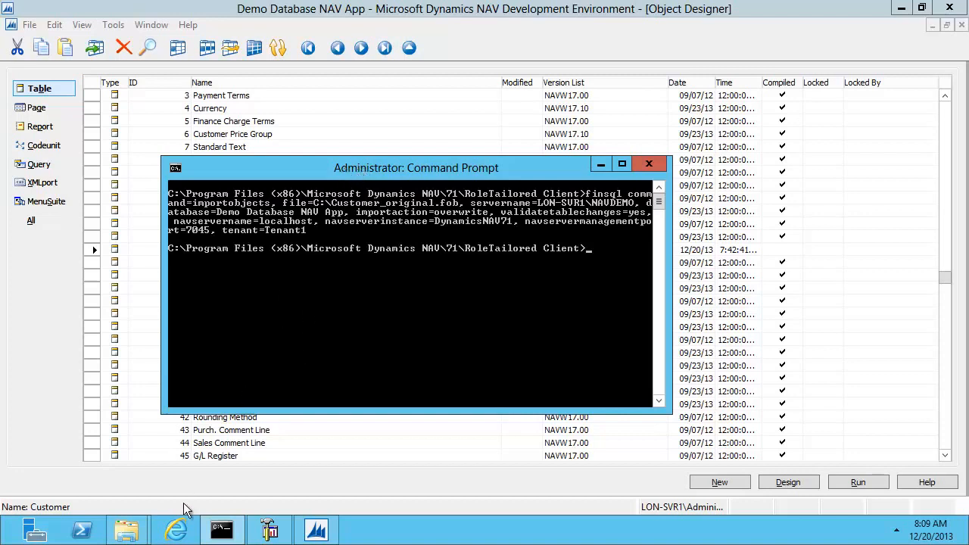
click(130, 530)
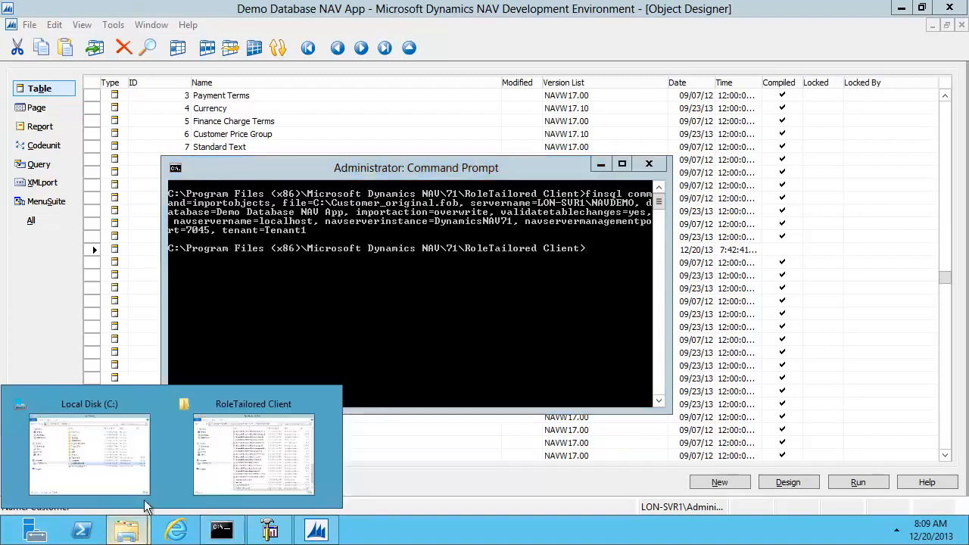
click(255, 442)
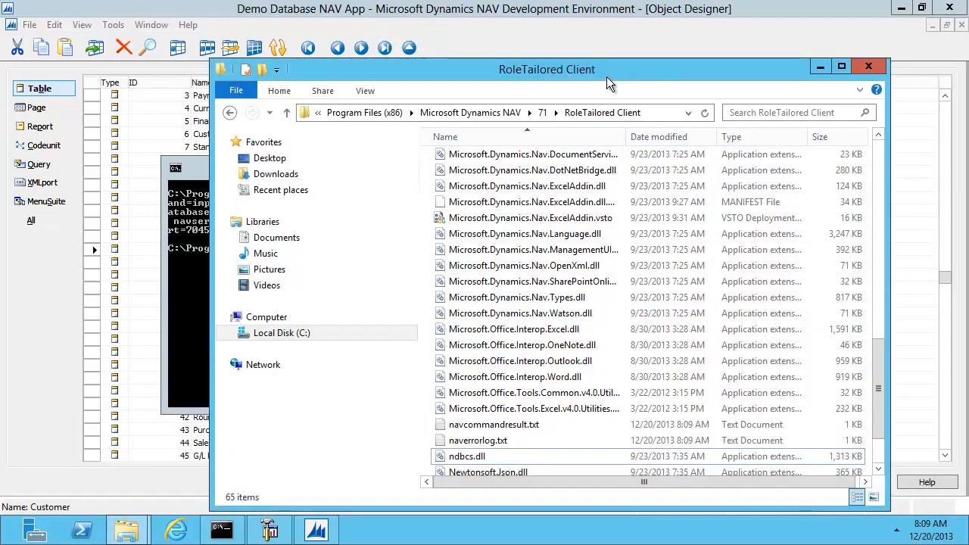
double_click(478, 441)
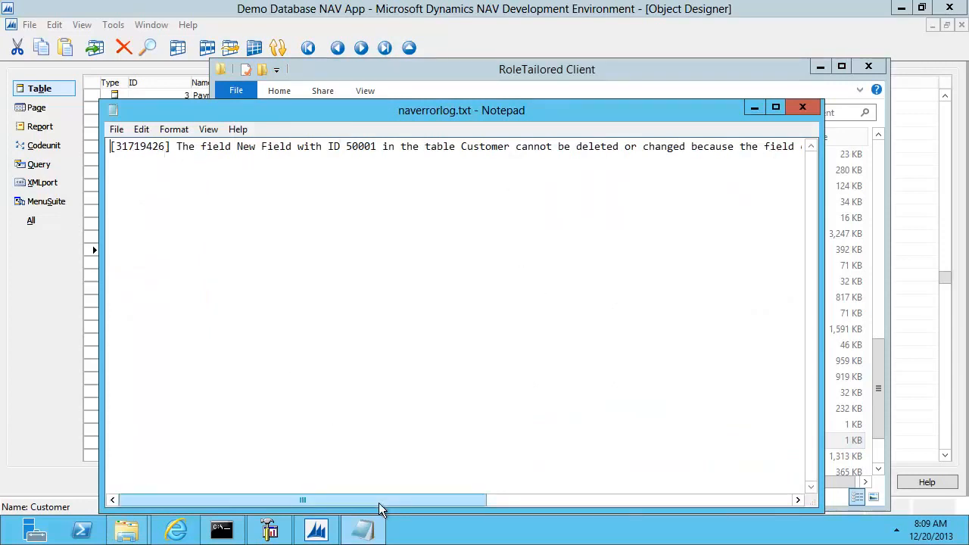
drag(380, 506, 644, 513)
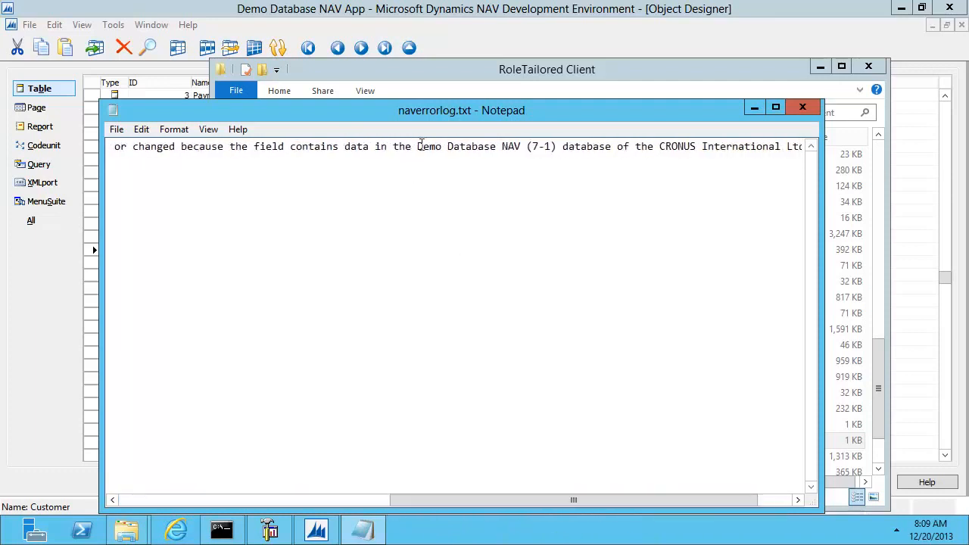
drag(417, 146, 560, 149)
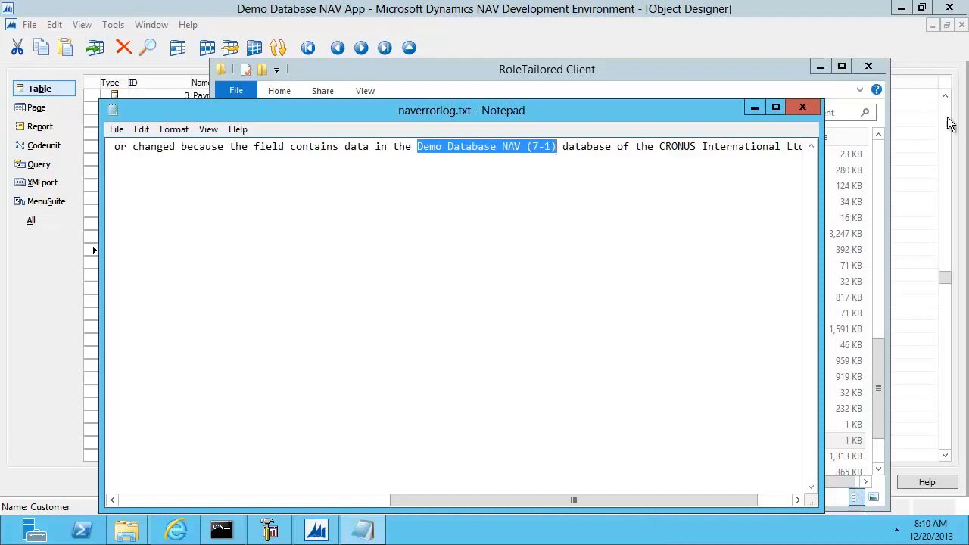
click(804, 108)
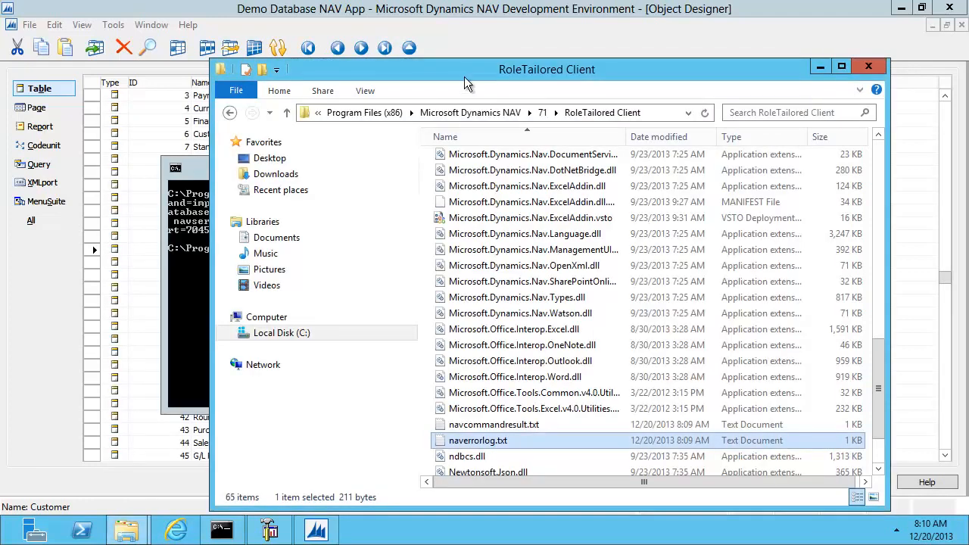
- Recall the previous finsql importobjects command in the Command Prompt, change validatetablechanges to no and run it
click(197, 165)
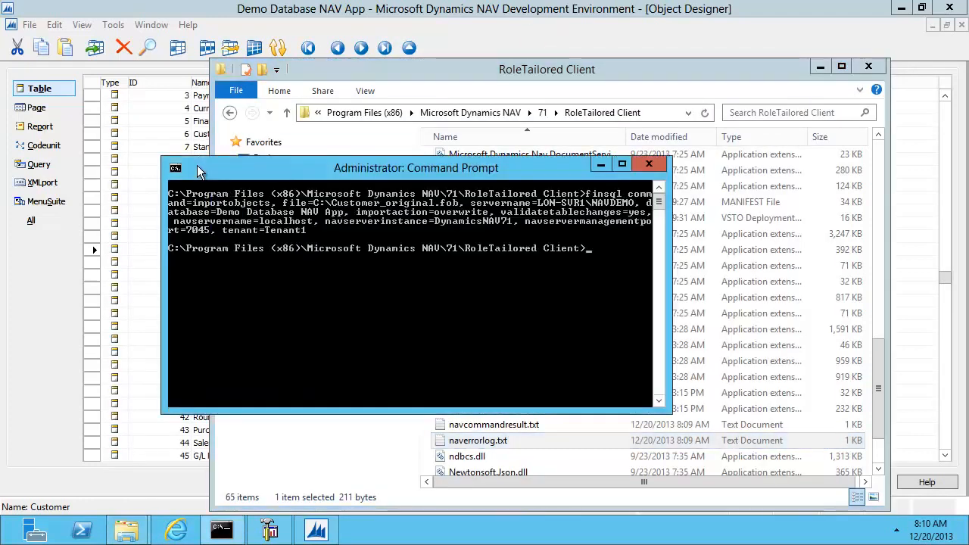
key(Up)
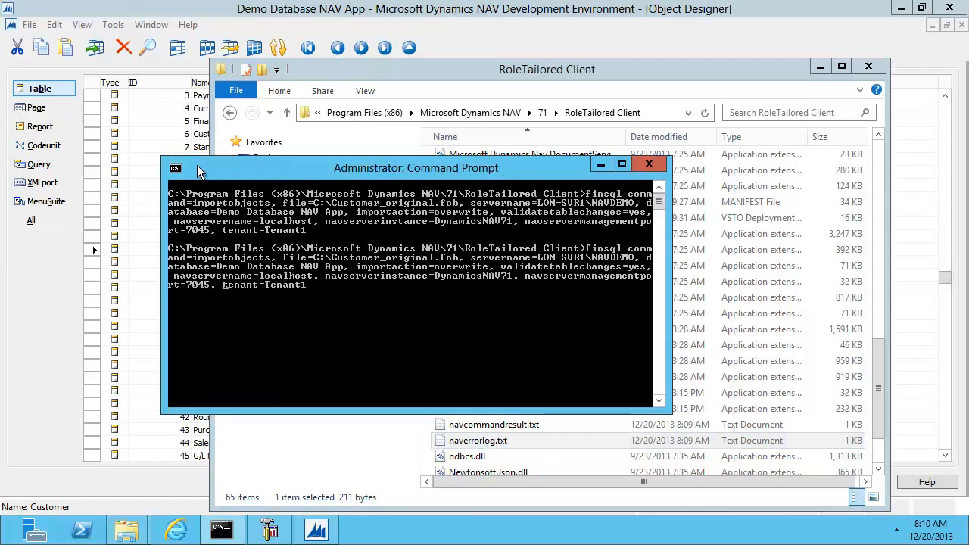
key(ctrl+Left)
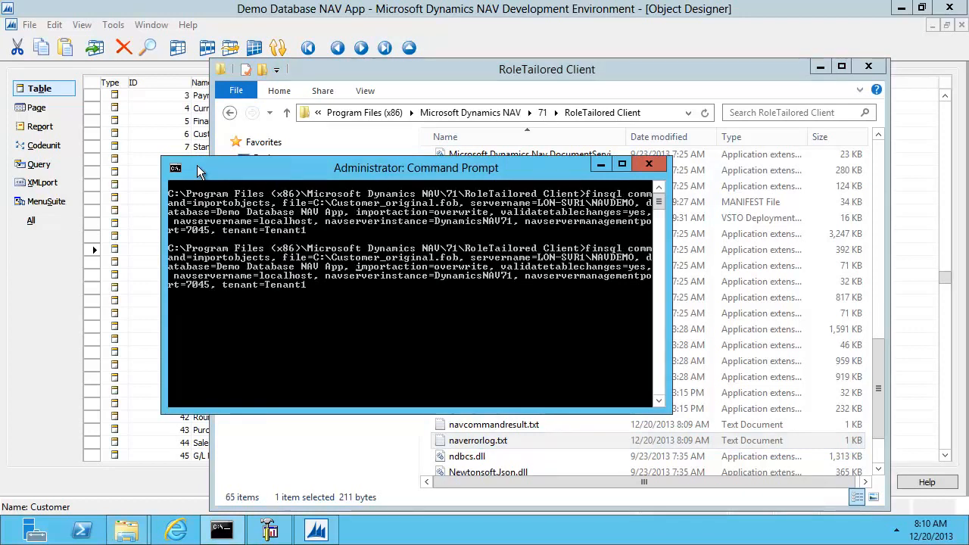
key(ctrl+Right)
key(Left)
key(Left)
key(BackSpace)
key(BackSpace)
key(BackSpace)
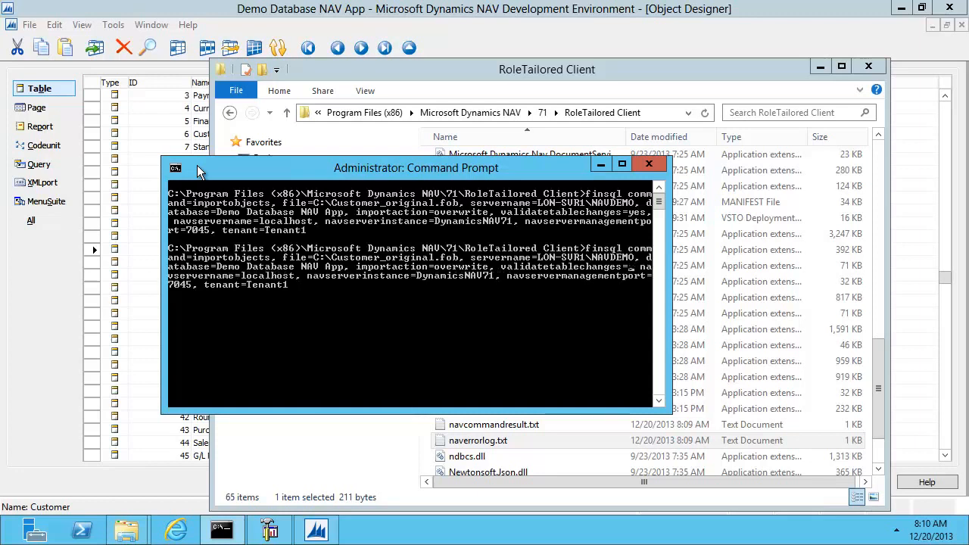
text(n)
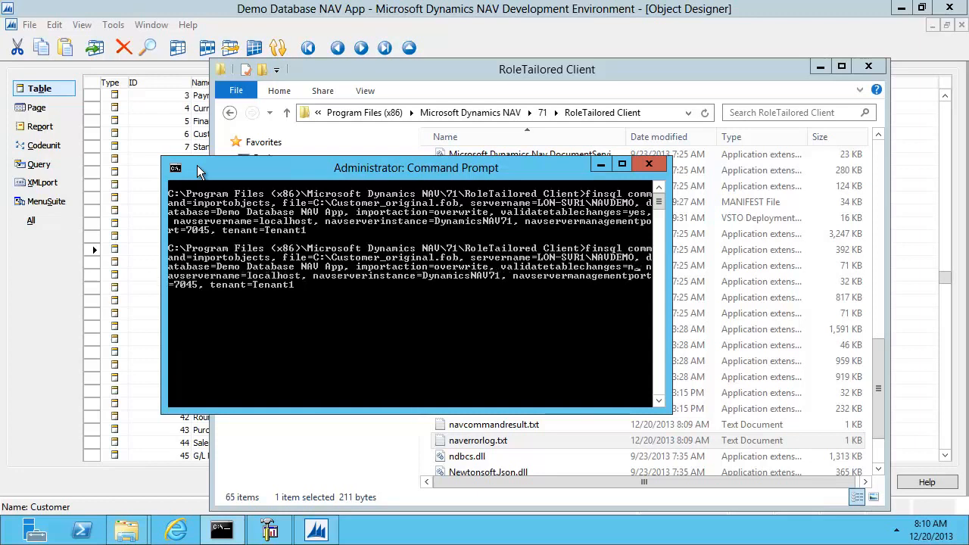
text(o)
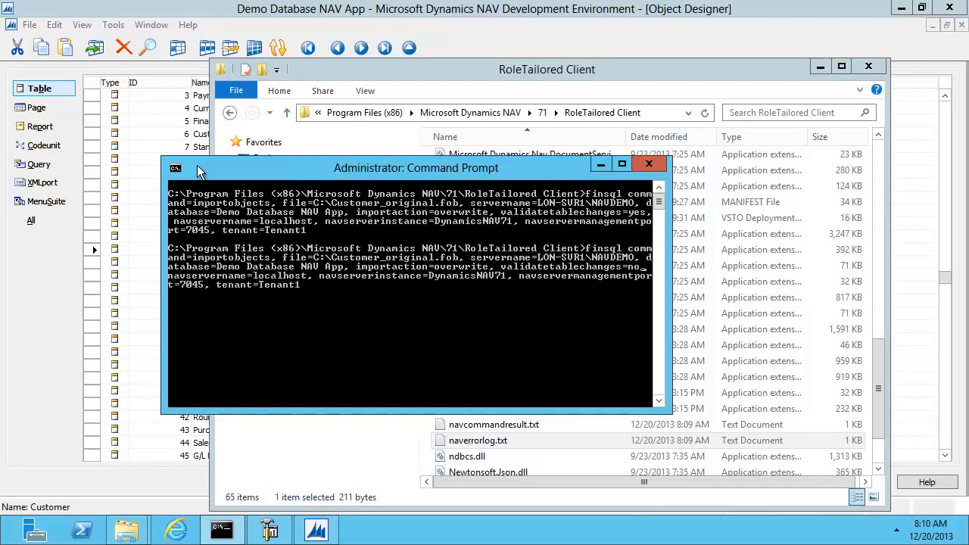
key(Return)
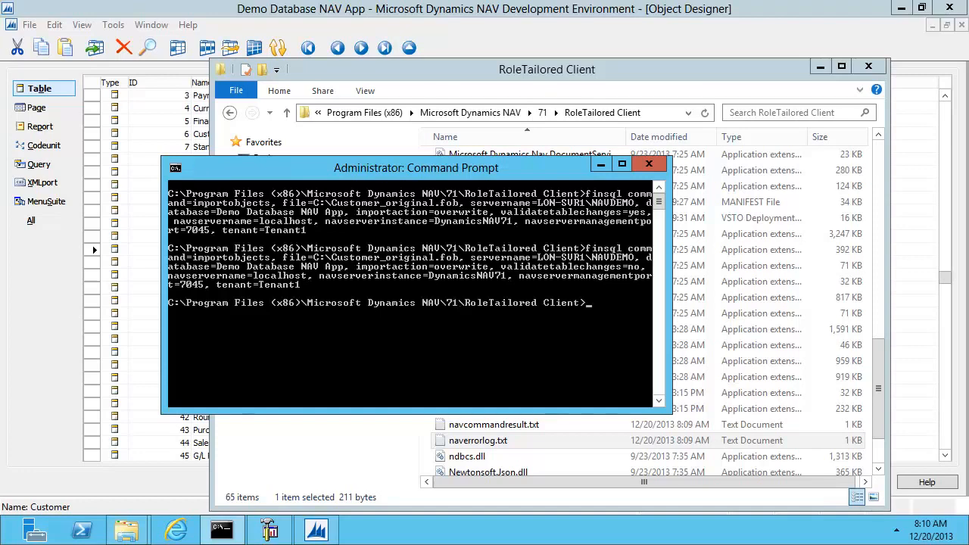
- Refresh the Customer table's entry in the Object Designer, then check the end of its field list in the Table Designer and close it
click(306, 14)
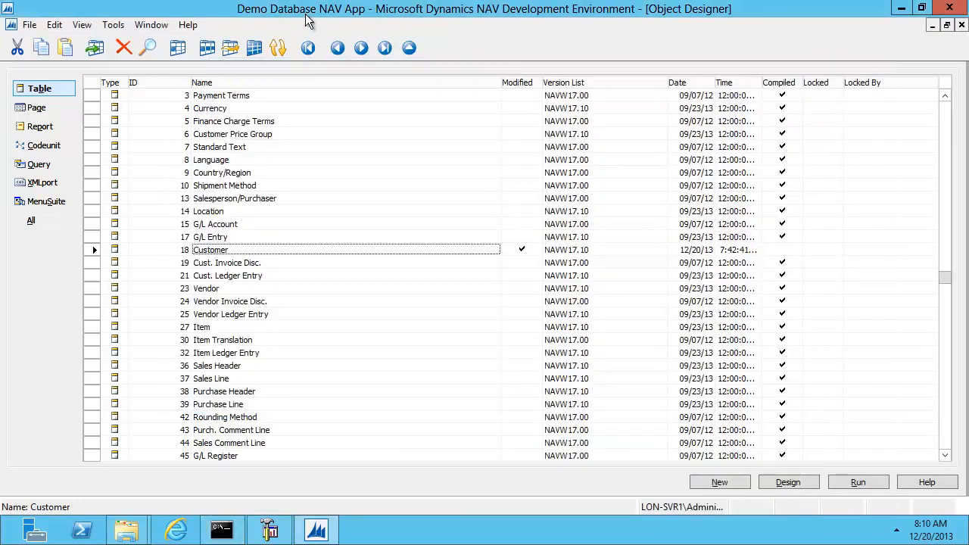
key(Up)
key(Up)
key(Down)
key(Down)
key(Down)
key(Up)
key(Up)
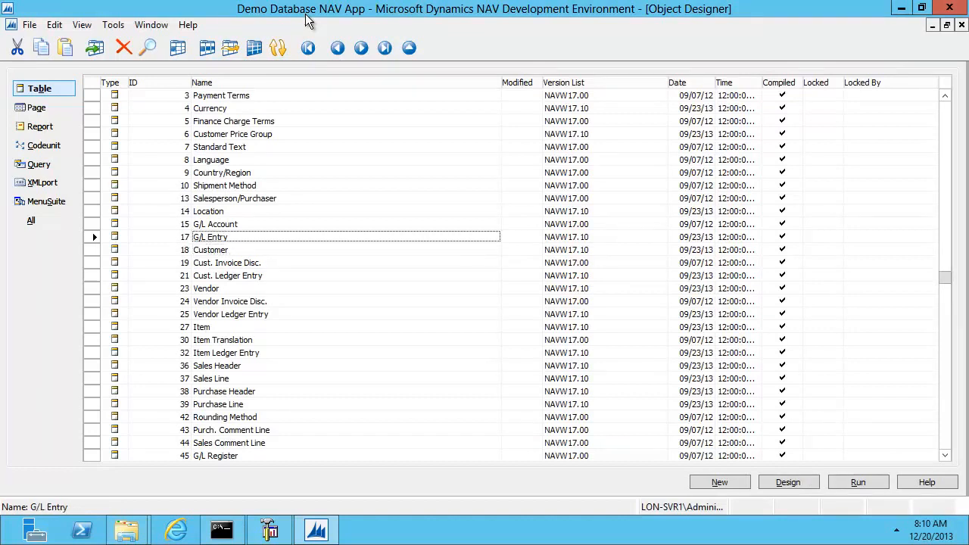
key(Down)
key(shift+F9)
key(ctrl+End)
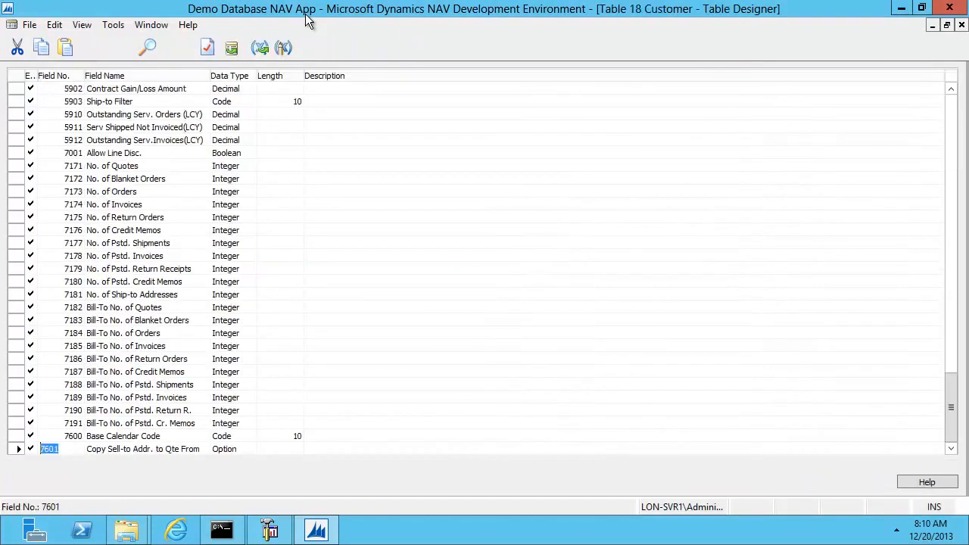
key(Escape)
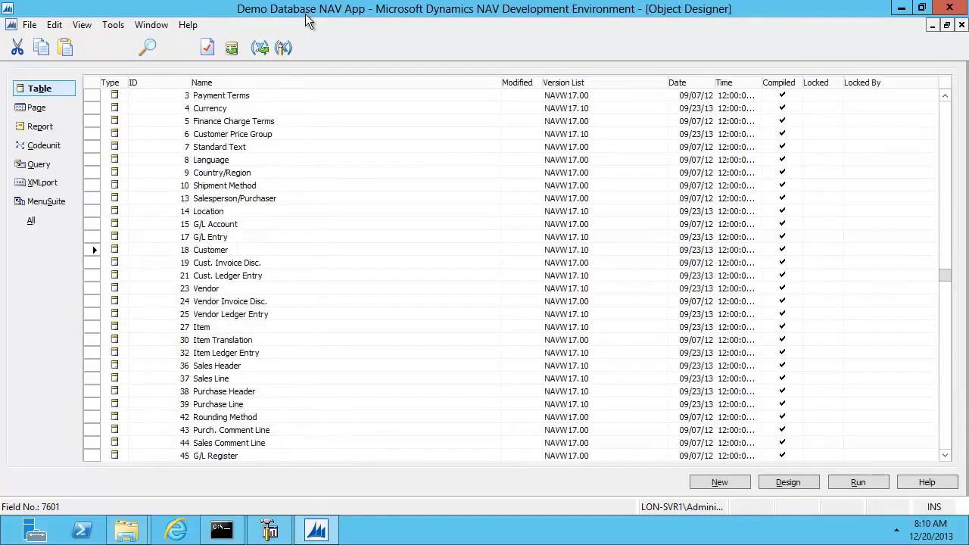